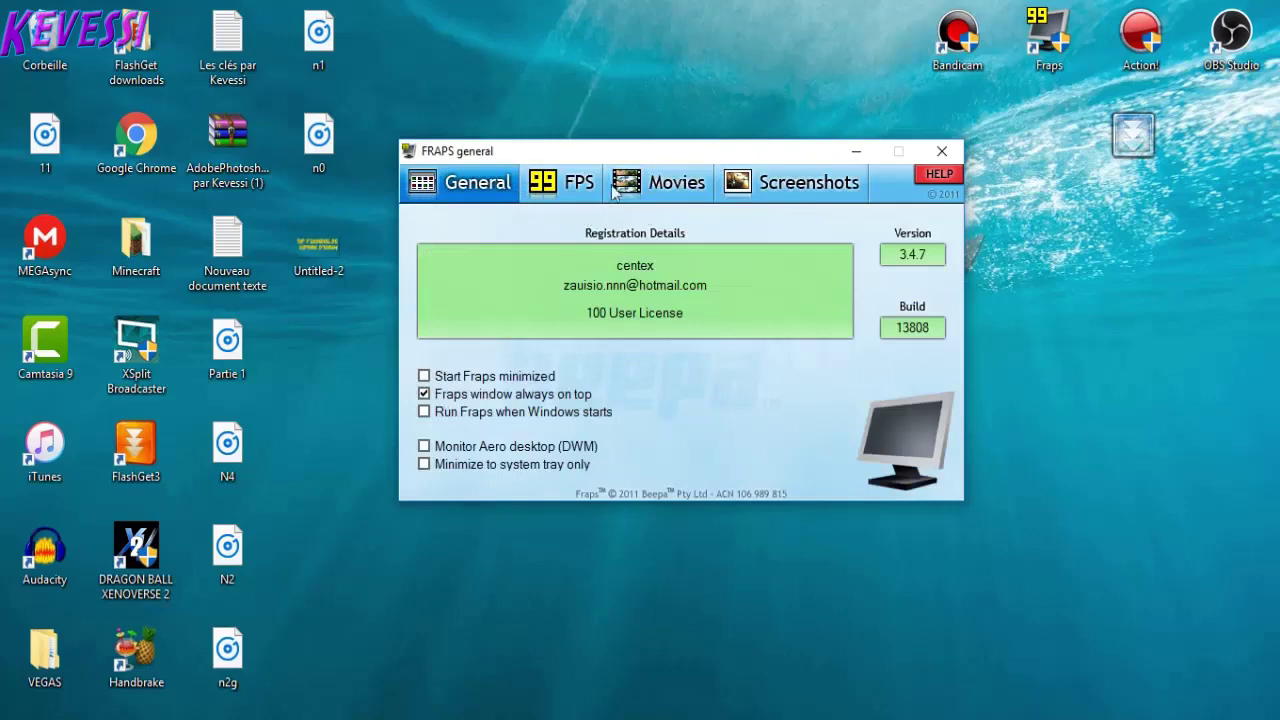
# - Examine the general settings, FPS benchmark settings, movie capture settings and screenshot settings of the screen recorder
pyautogui.click(585, 188)
pyautogui.click(775, 192)
pyautogui.click(670, 186)
pyautogui.click(503, 195)
pyautogui.click(578, 186)
pyautogui.click(670, 186)
pyautogui.click(800, 186)
pyautogui.click(670, 186)
pyautogui.click(478, 200)
pyautogui.click(578, 182)
pyautogui.click(677, 182)
pyautogui.click(800, 182)
pyautogui.moveTo(676, 178); pyautogui.dragTo(648, 190)
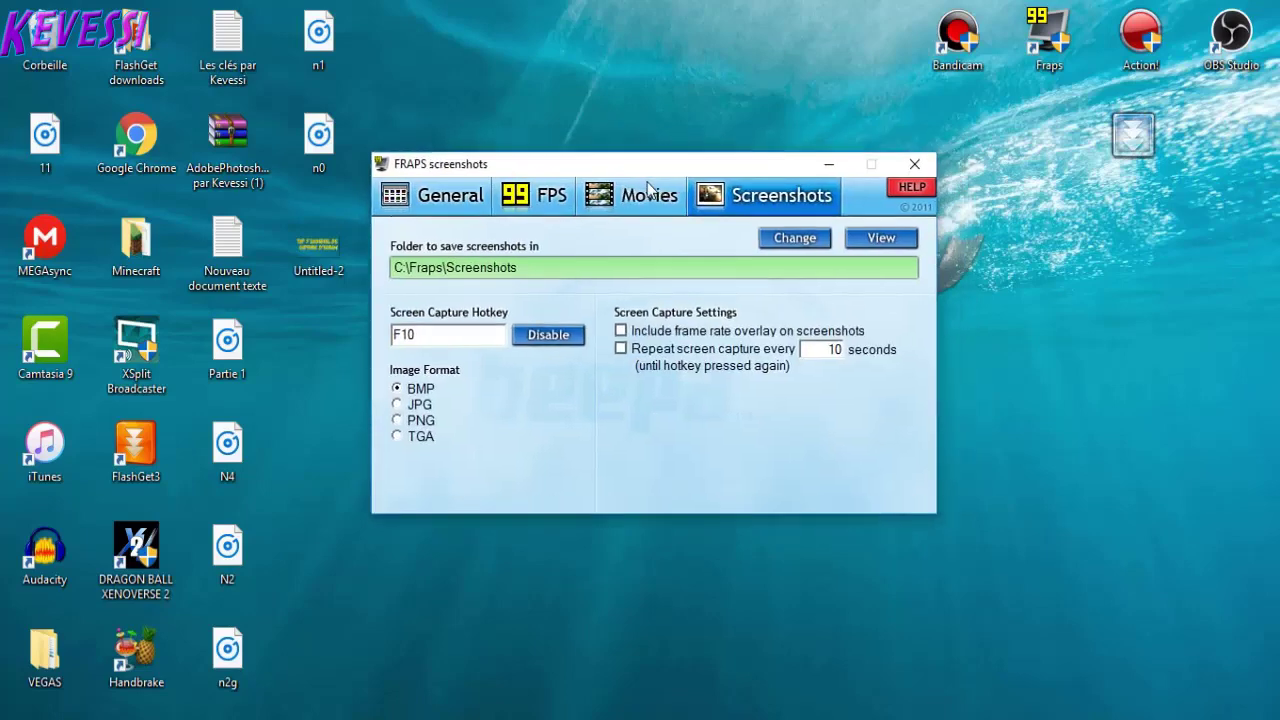
pyautogui.click(648, 190)
pyautogui.click(520, 205)
pyautogui.click(465, 208)
pyautogui.click(517, 214)
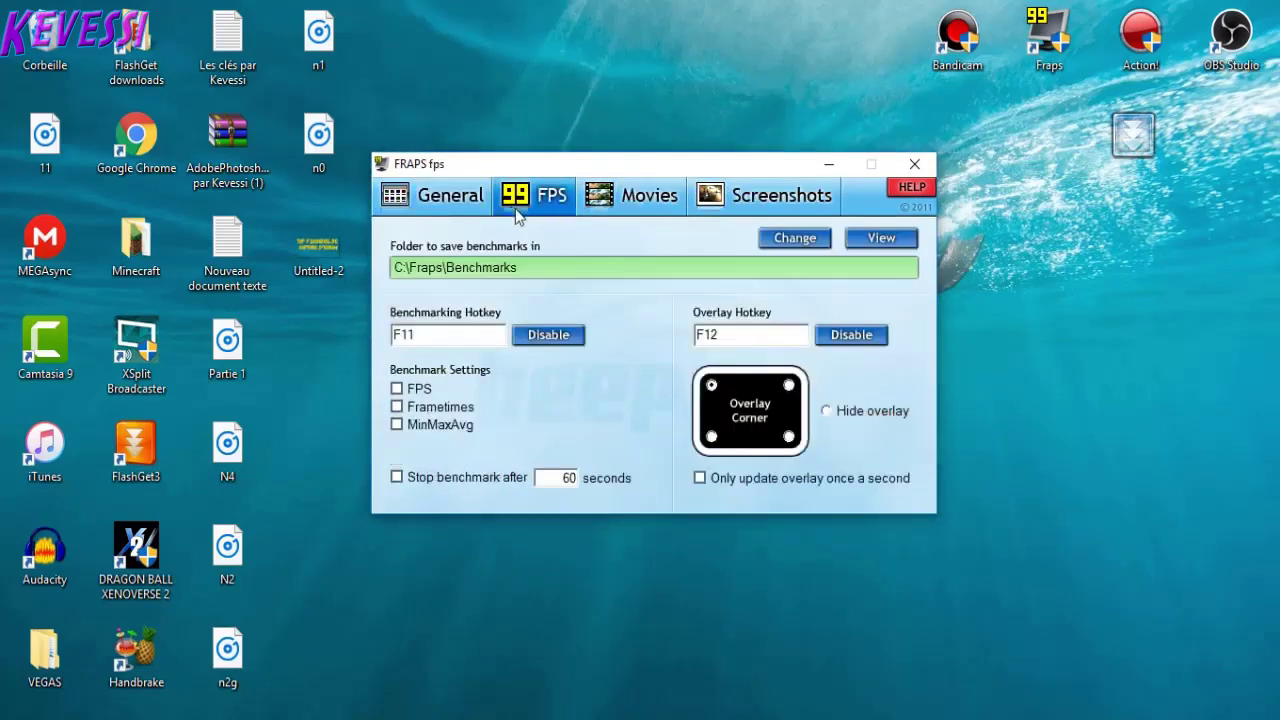
pyautogui.click(583, 203)
pyautogui.click(748, 206)
pyautogui.click(668, 205)
pyautogui.click(537, 222)
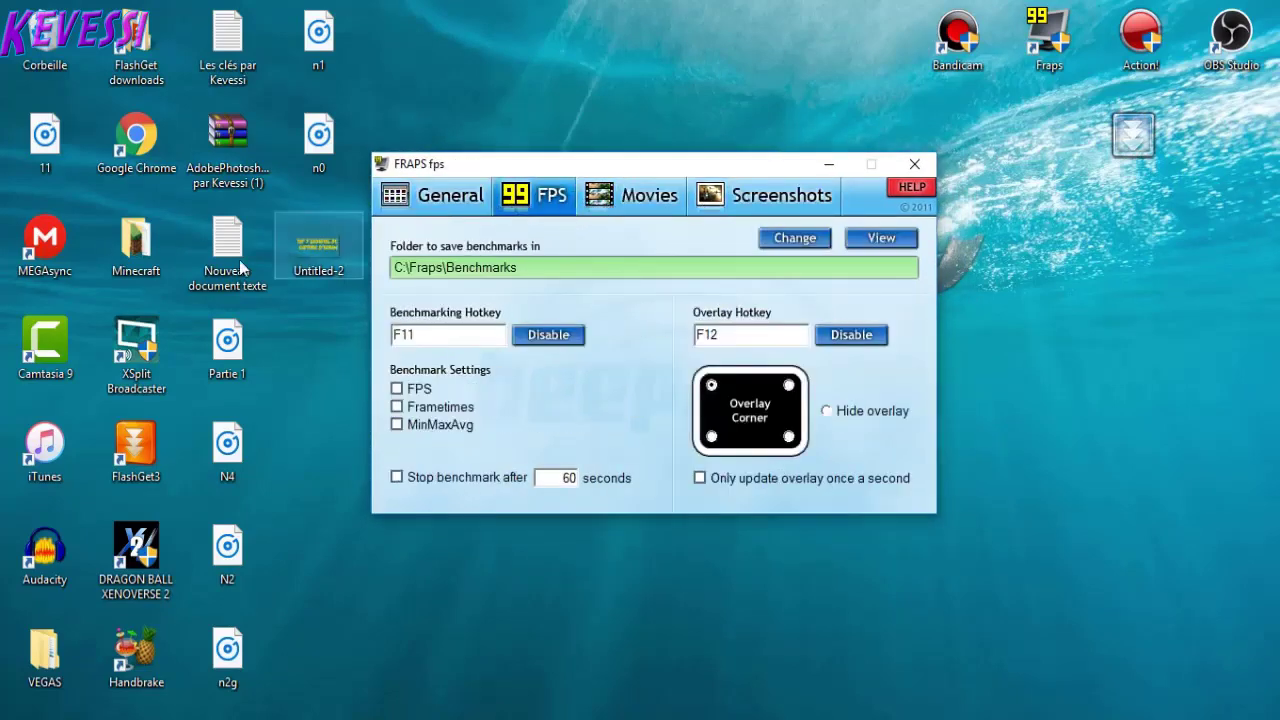
pyautogui.click(450, 198)
pyautogui.click(535, 198)
pyautogui.click(640, 198)
pyautogui.click(748, 213)
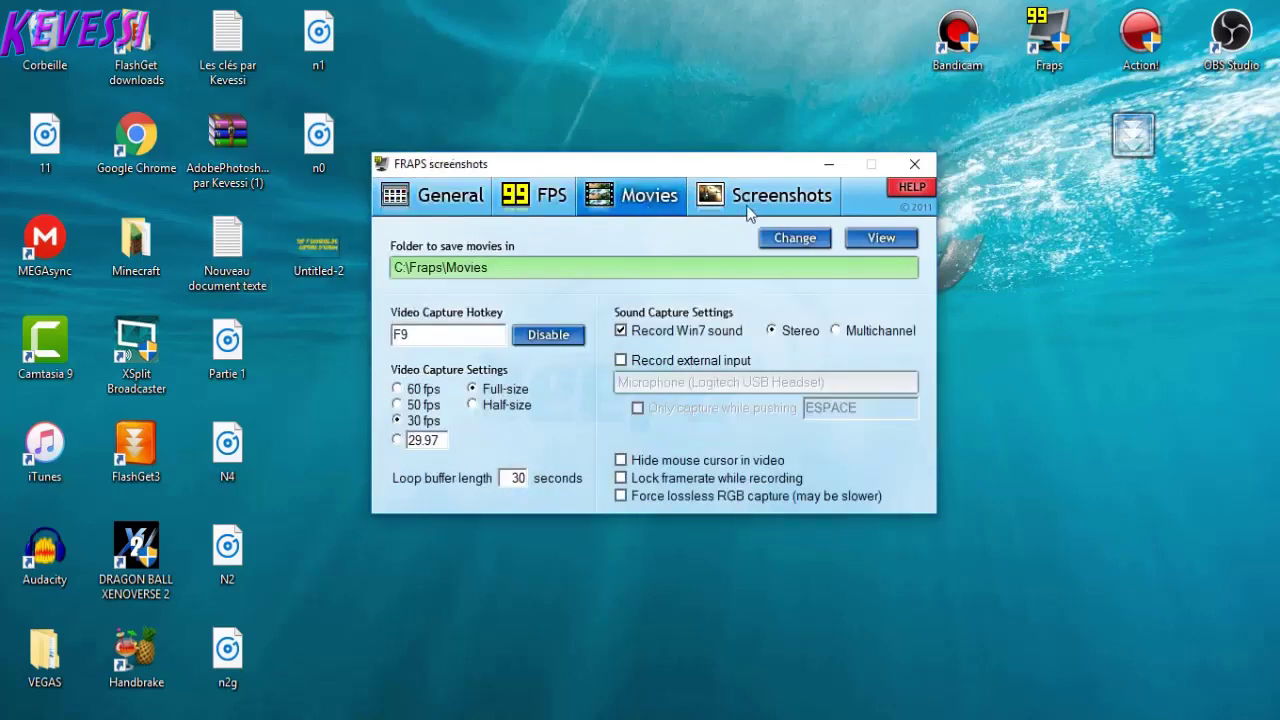
pyautogui.click(660, 190)
pyautogui.click(540, 198)
pyautogui.click(440, 205)
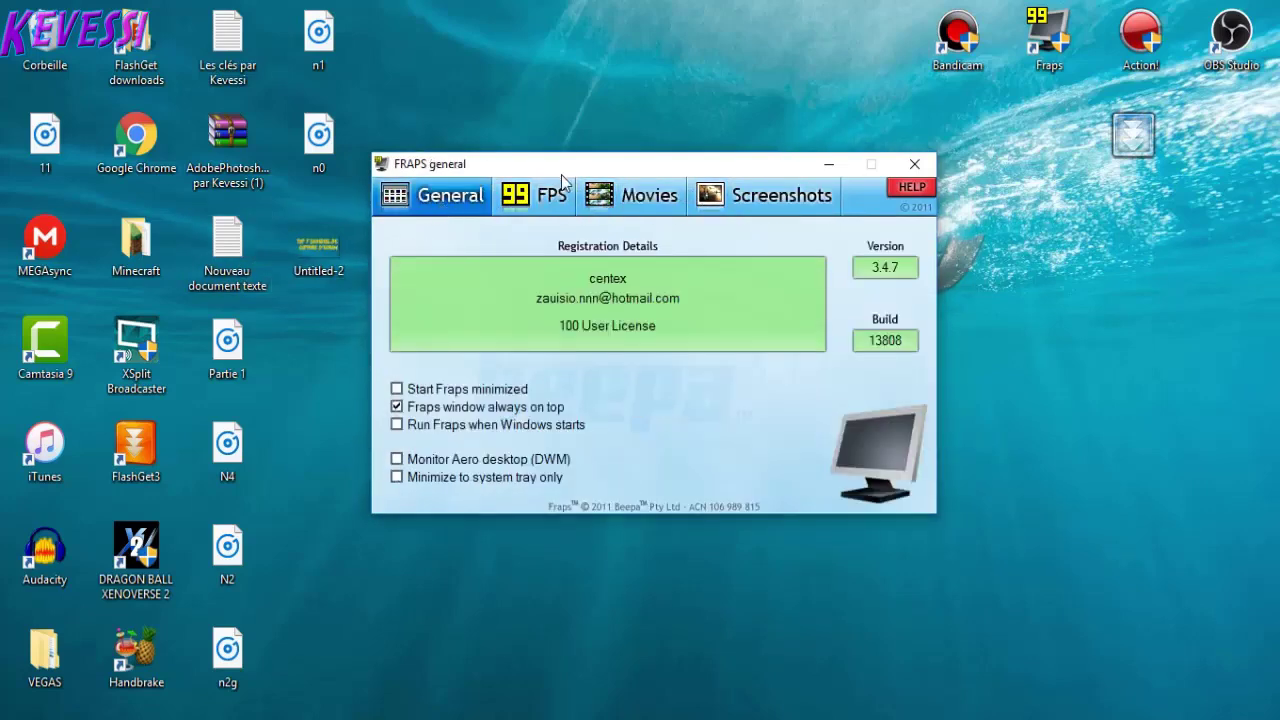
pyautogui.click(649, 195)
pyautogui.click(545, 195)
pyautogui.click(770, 195)
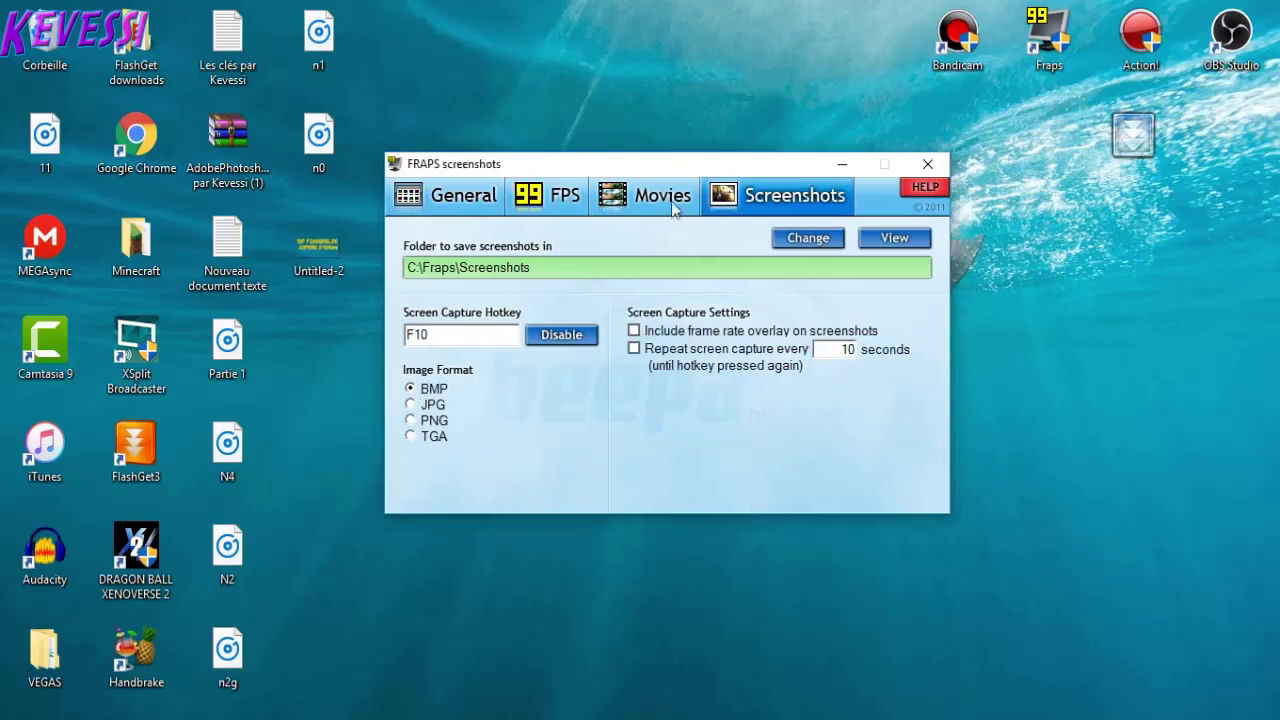
pyautogui.click(674, 200)
pyautogui.click(560, 200)
pyautogui.click(450, 198)
pyautogui.click(661, 199)
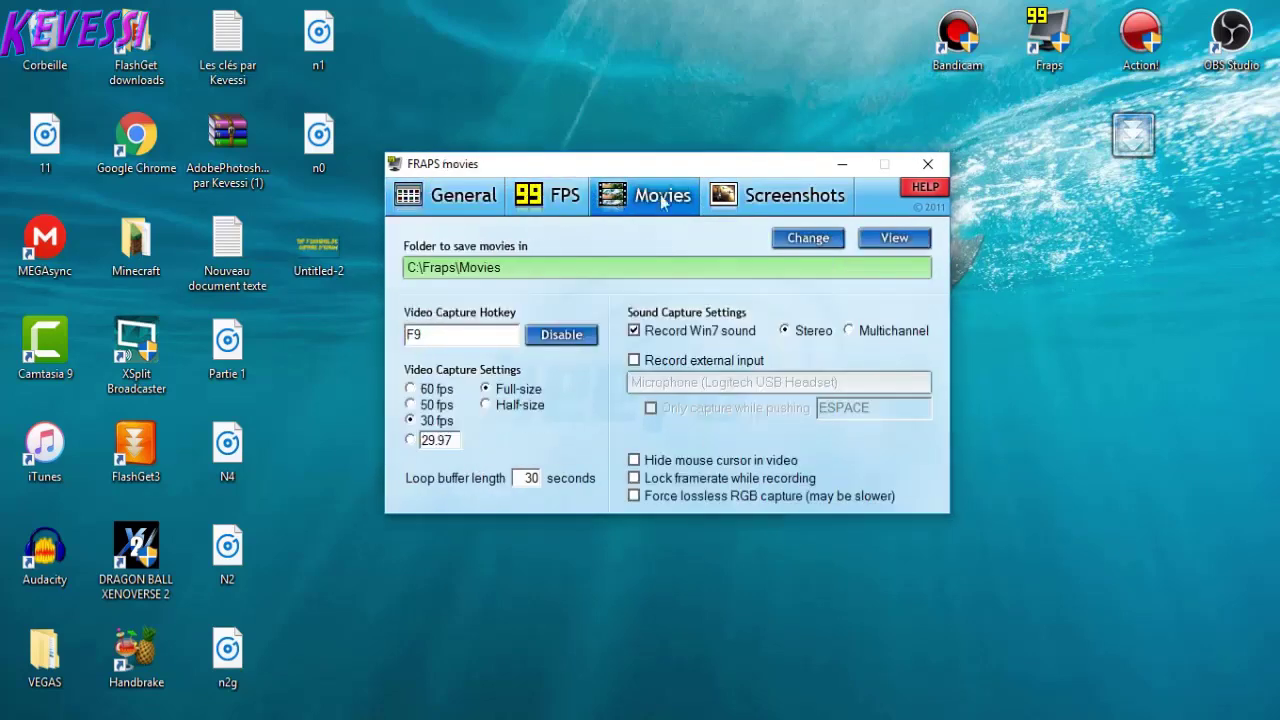
pyautogui.click(756, 199)
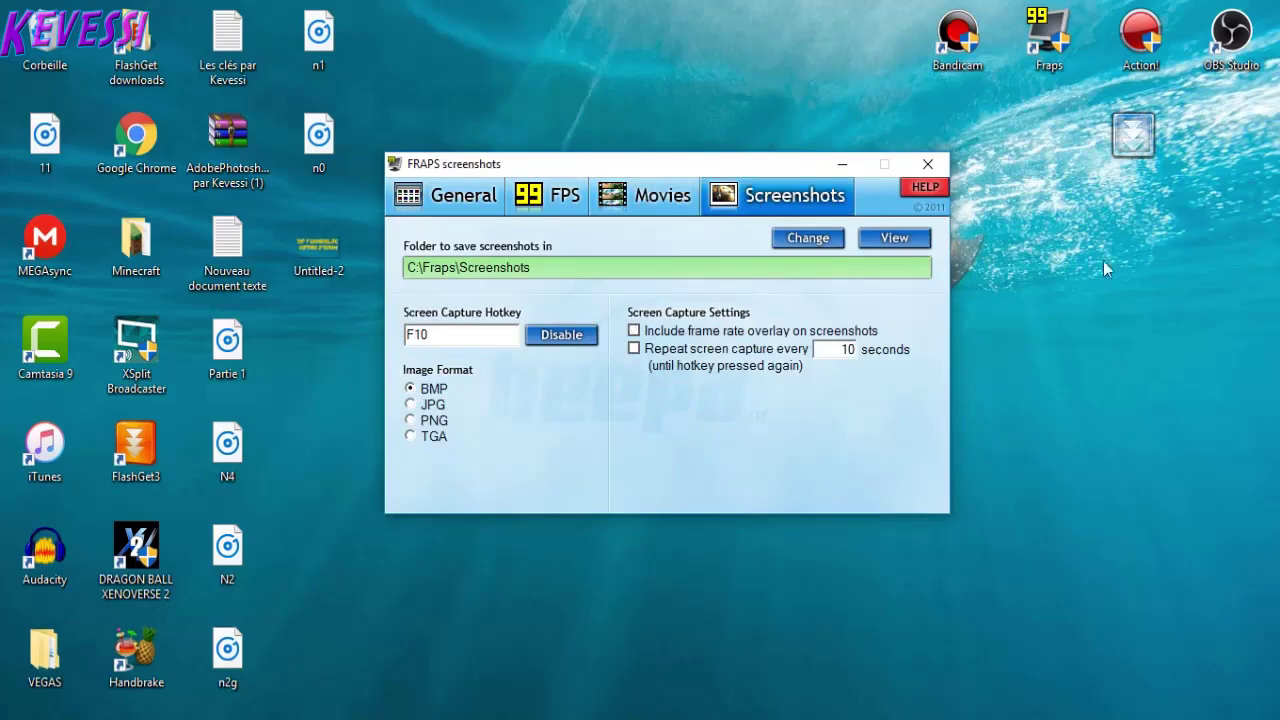
pyautogui.moveTo(780, 172); pyautogui.dragTo(751, 152)
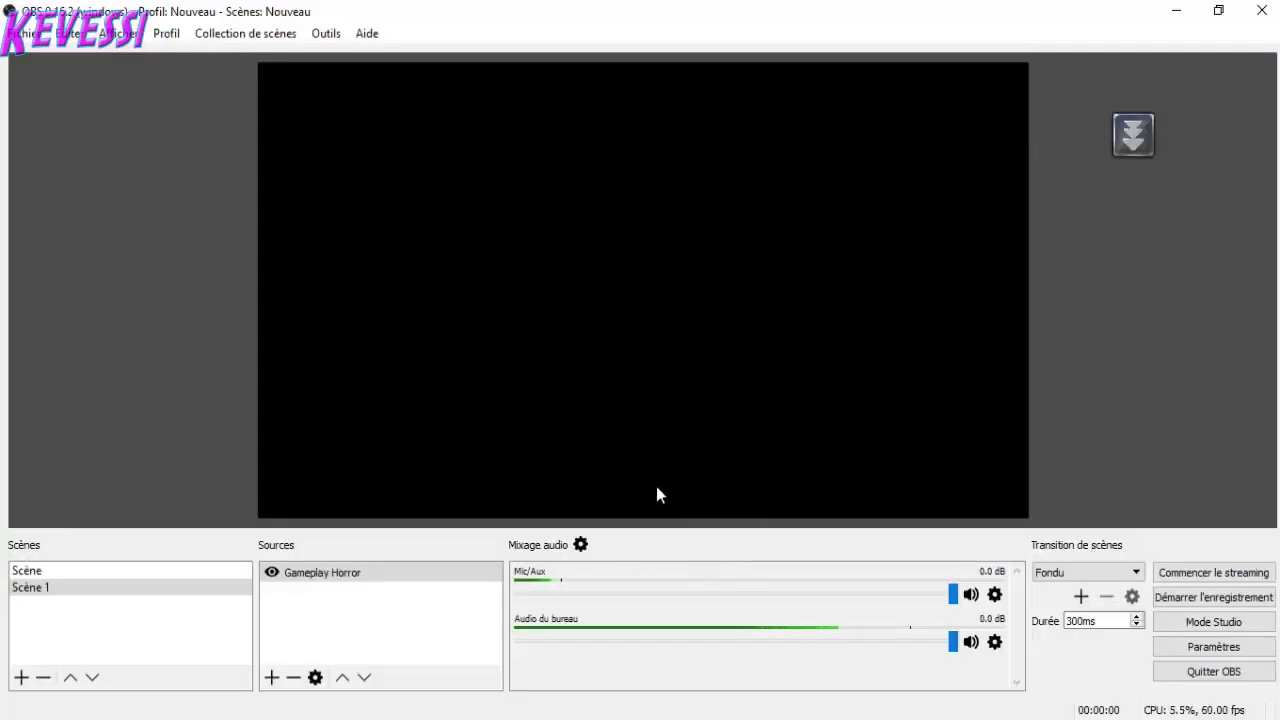
# - Minimize the Camtasia window behind OBS Studio and maximize the OBS Studio window again
pyautogui.rightClick(1108, 374)
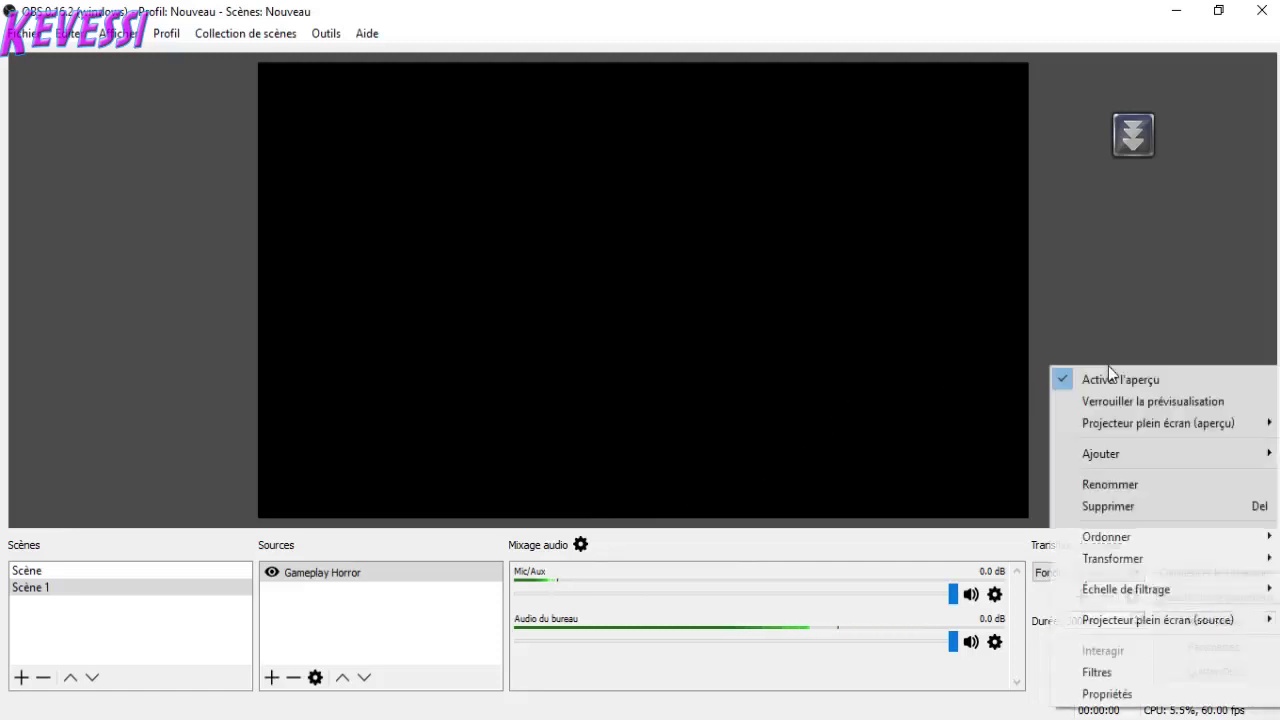
pyautogui.click(1108, 323)
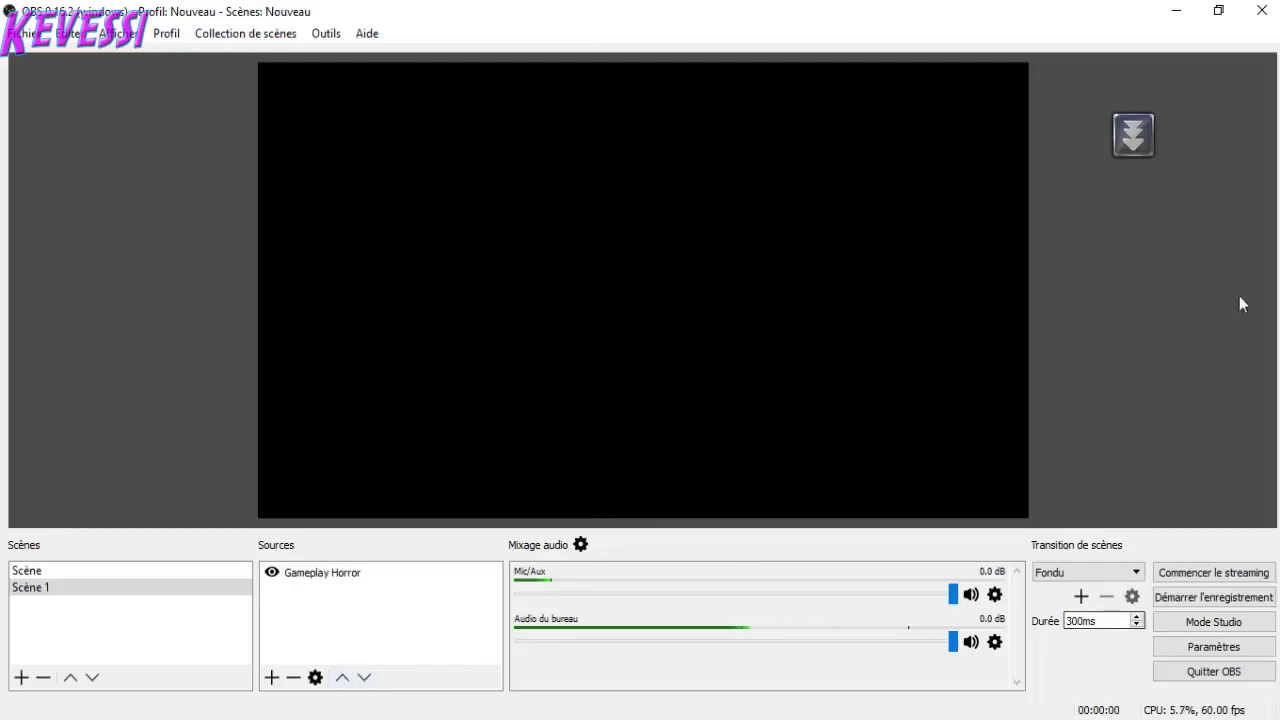
pyautogui.click(1219, 11)
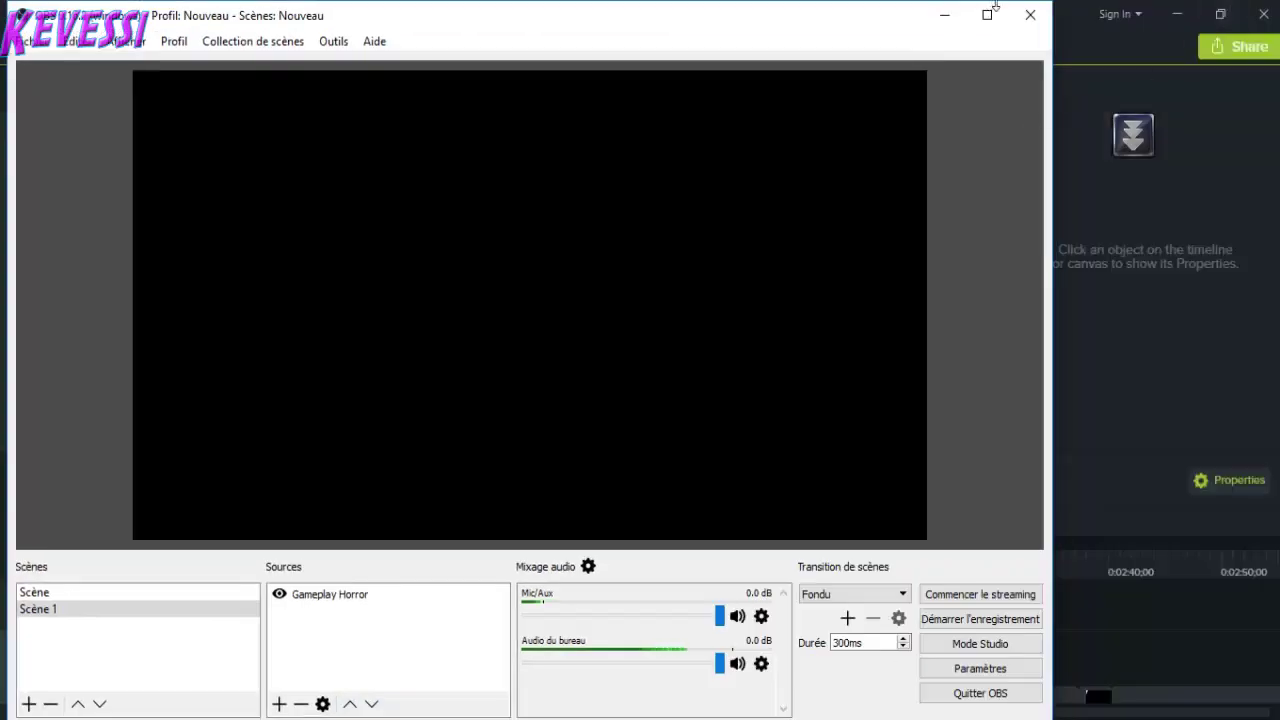
pyautogui.click(1178, 13)
pyautogui.click(987, 15)
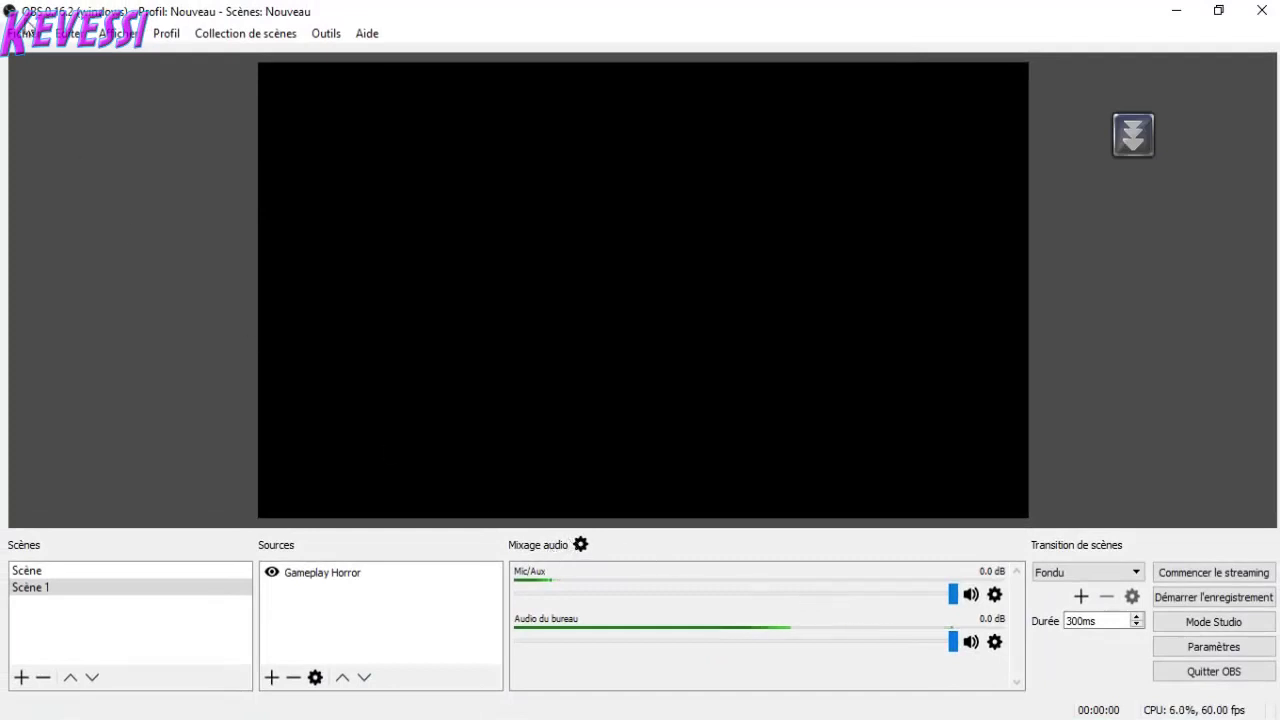
# - Open the program settings and examine the general, stream, output and audio options
pyautogui.click(62, 33)
pyautogui.moveTo(25, 33)
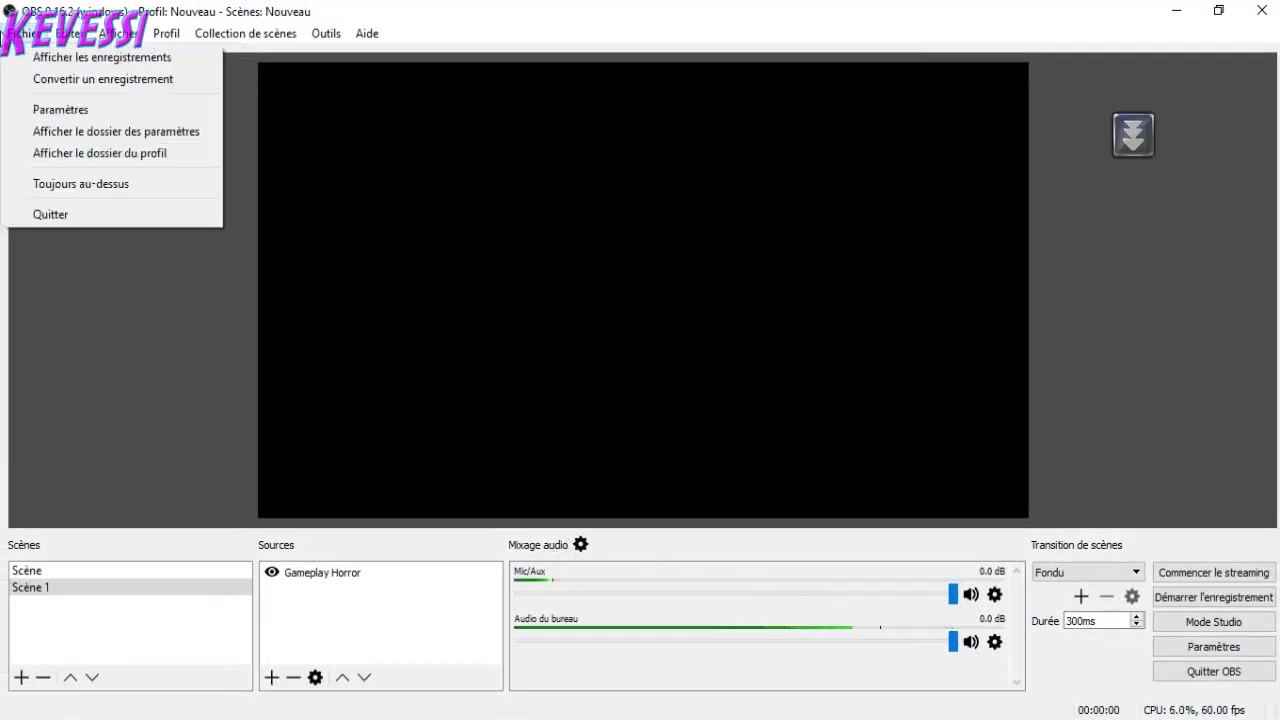
pyautogui.click(63, 116)
pyautogui.click(288, 120)
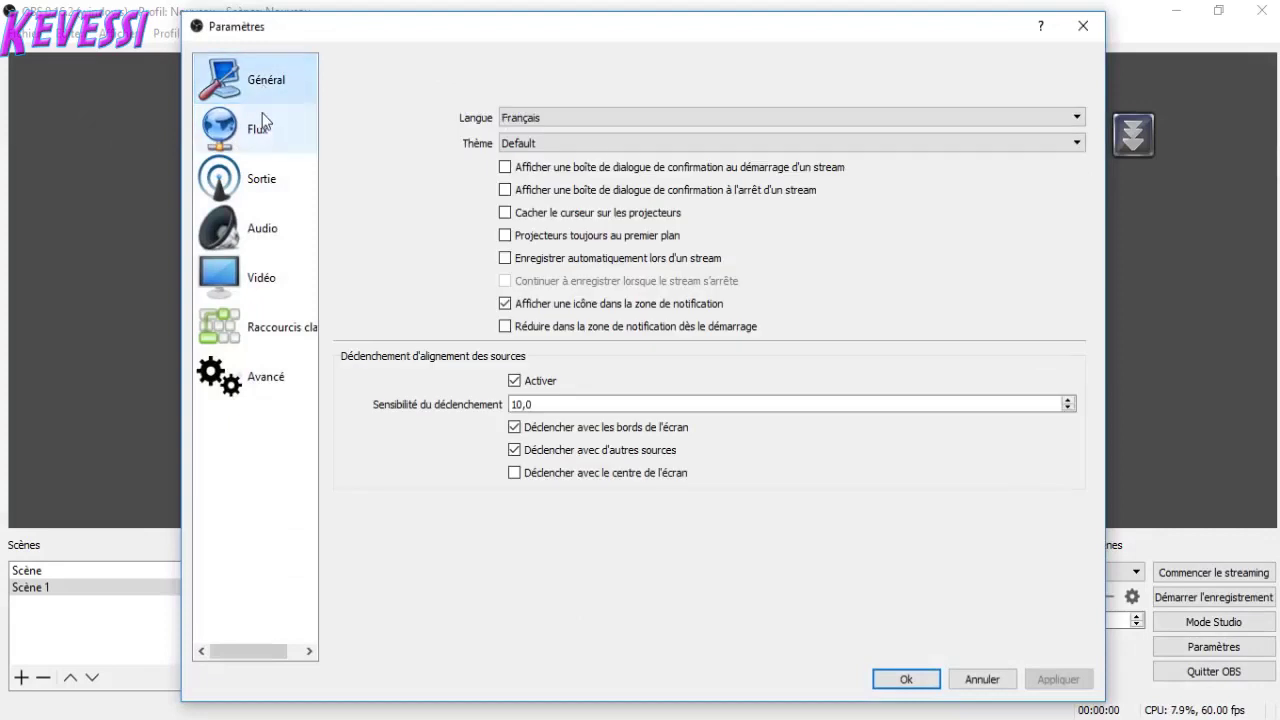
pyautogui.click(262, 140)
pyautogui.click(264, 182)
pyautogui.click(256, 226)
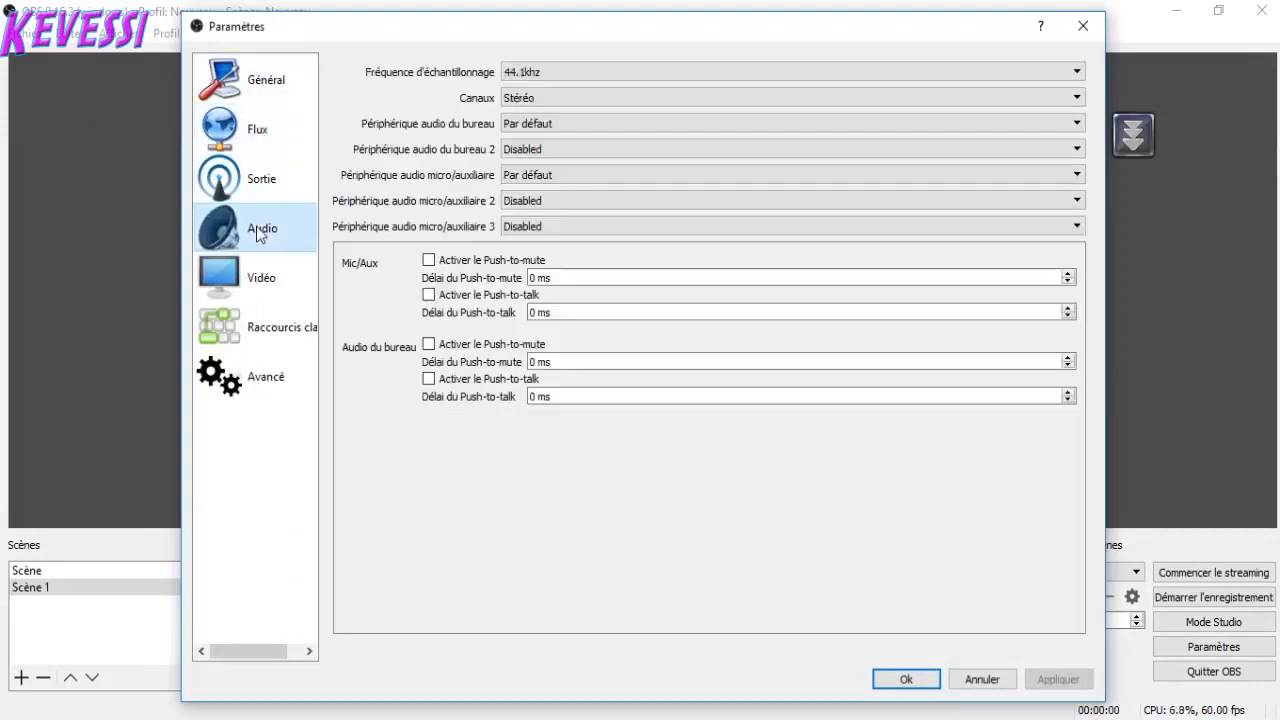
# - Examine the video settings with the available common FPS values, the hotkeys and the advanced settings
pyautogui.click(265, 298)
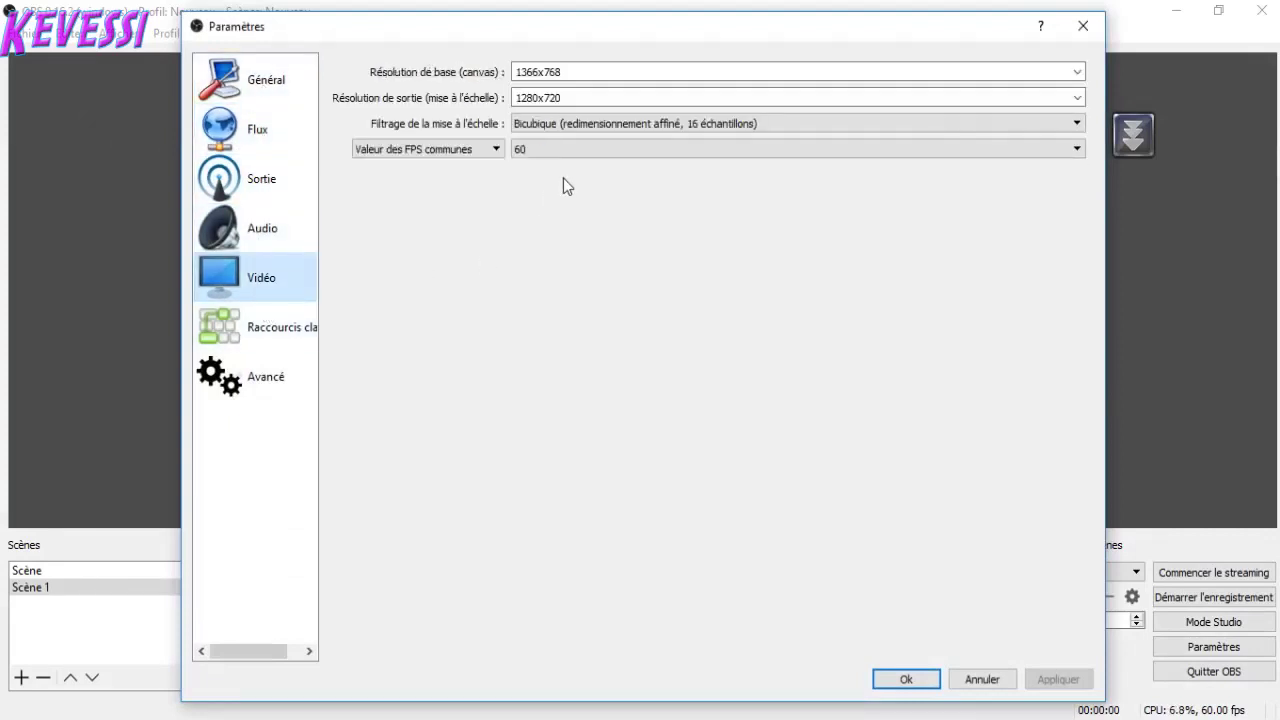
pyautogui.click(575, 150)
pyautogui.click(575, 150)
pyautogui.click(575, 150)
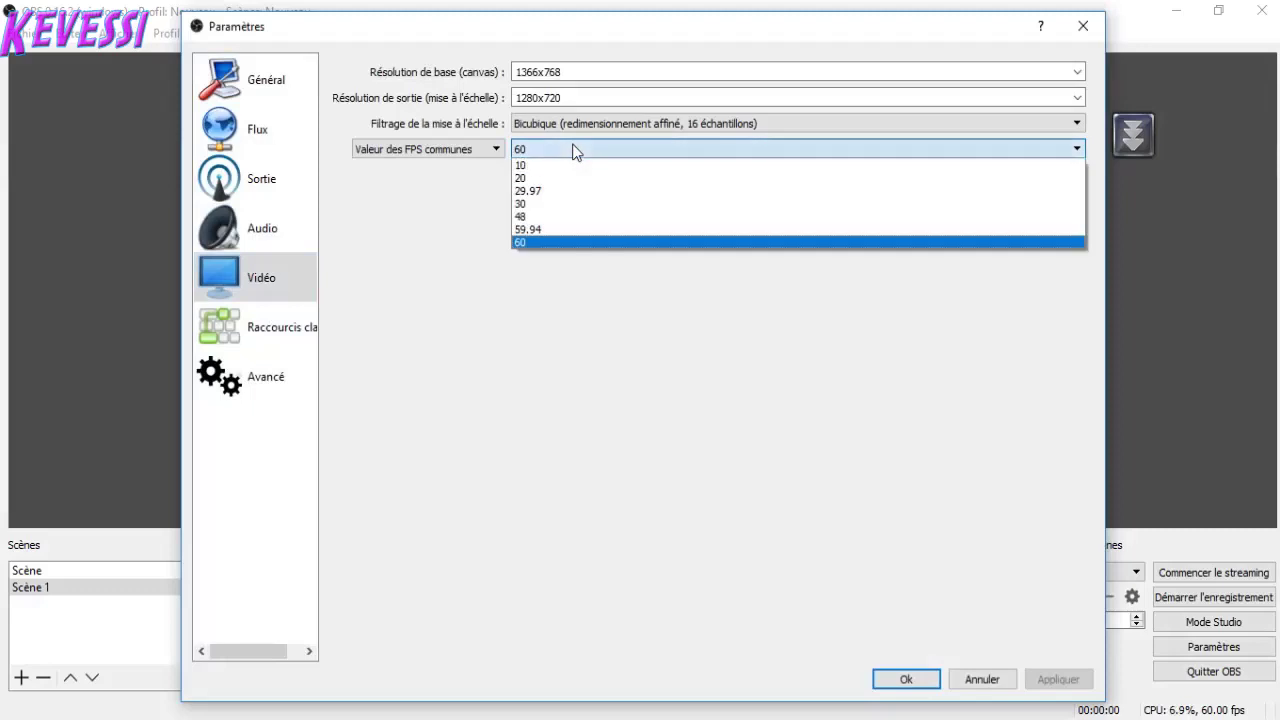
pyautogui.click(575, 150)
pyautogui.click(226, 240)
pyautogui.click(262, 327)
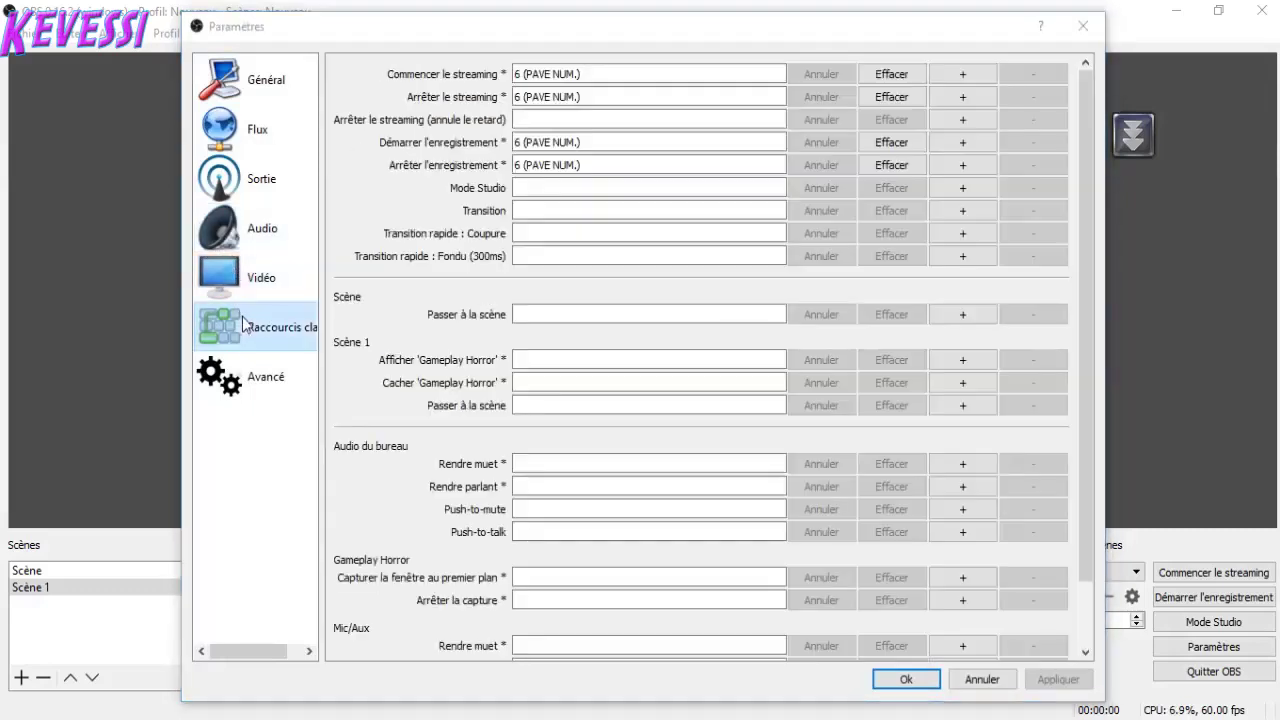
pyautogui.click(233, 393)
pyautogui.scroll(-1, 500, 332)
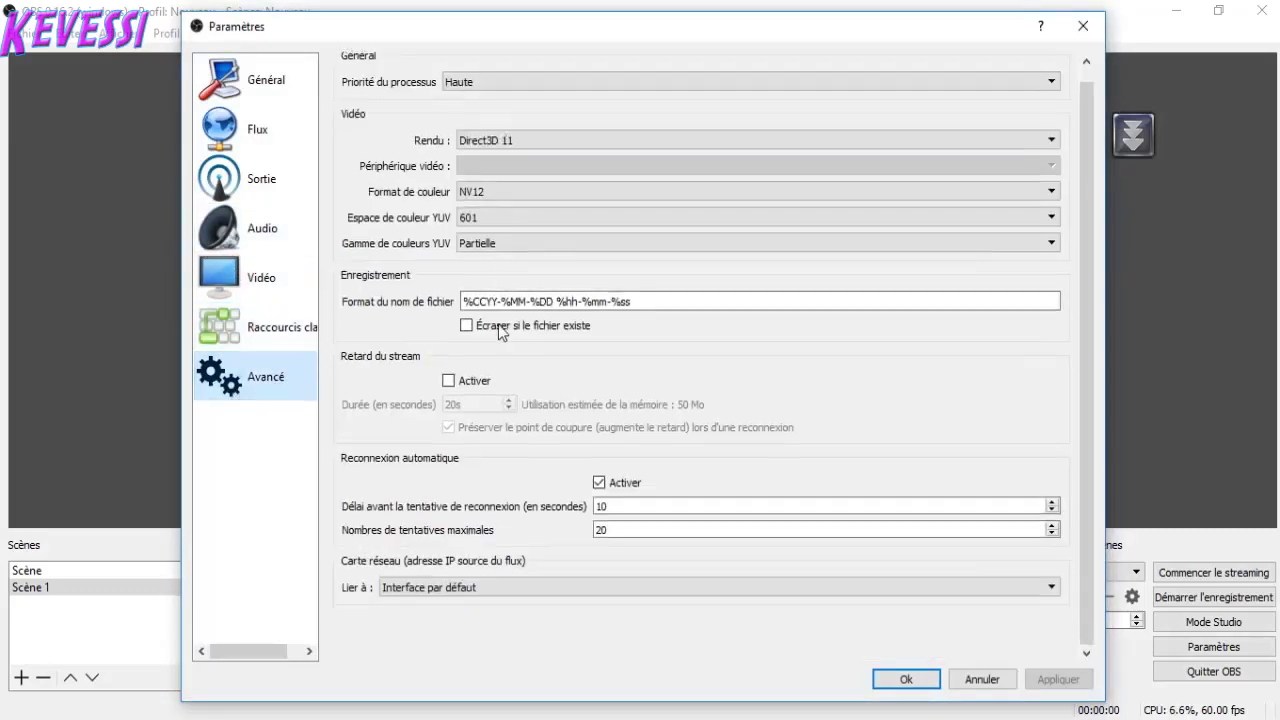
# - Switch the streaming service to YouTube / YouTube Gaming and back to Twitch in the stream settings
pyautogui.click(262, 80)
pyautogui.click(257, 129)
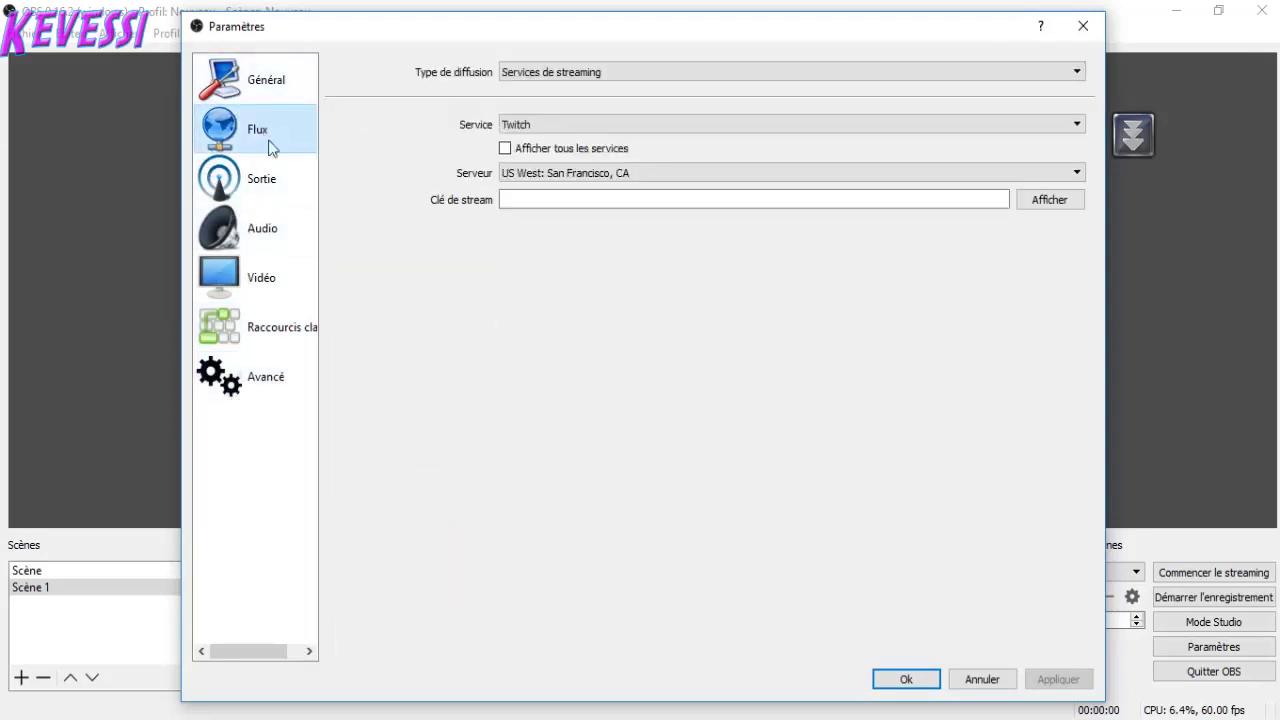
pyautogui.click(268, 190)
pyautogui.click(258, 130)
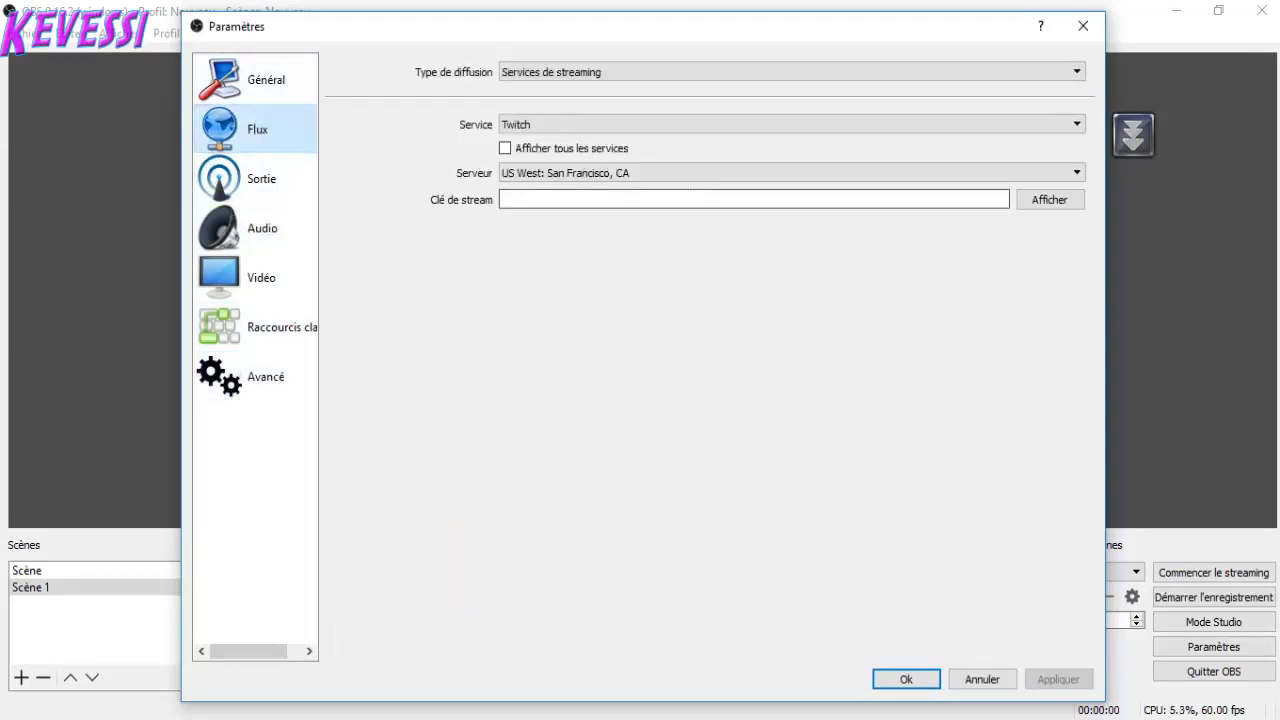
pyautogui.click(668, 125)
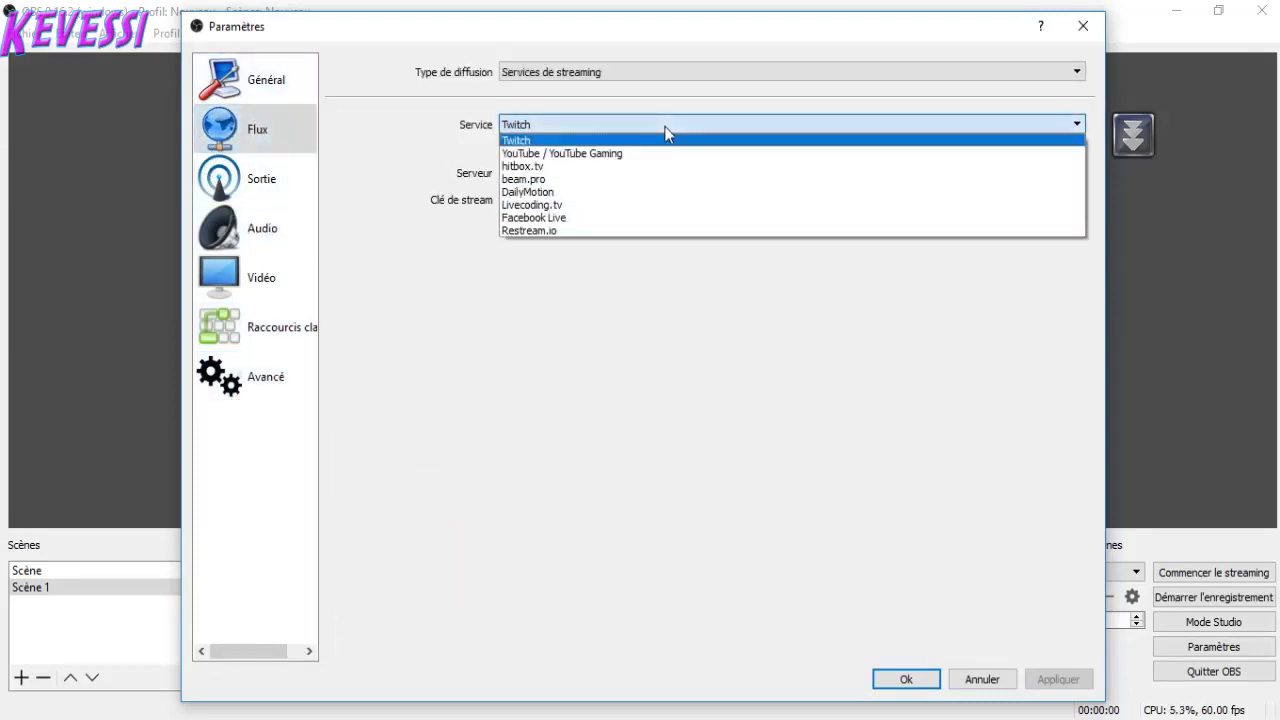
pyautogui.click(650, 153)
pyautogui.click(588, 125)
pyautogui.click(565, 141)
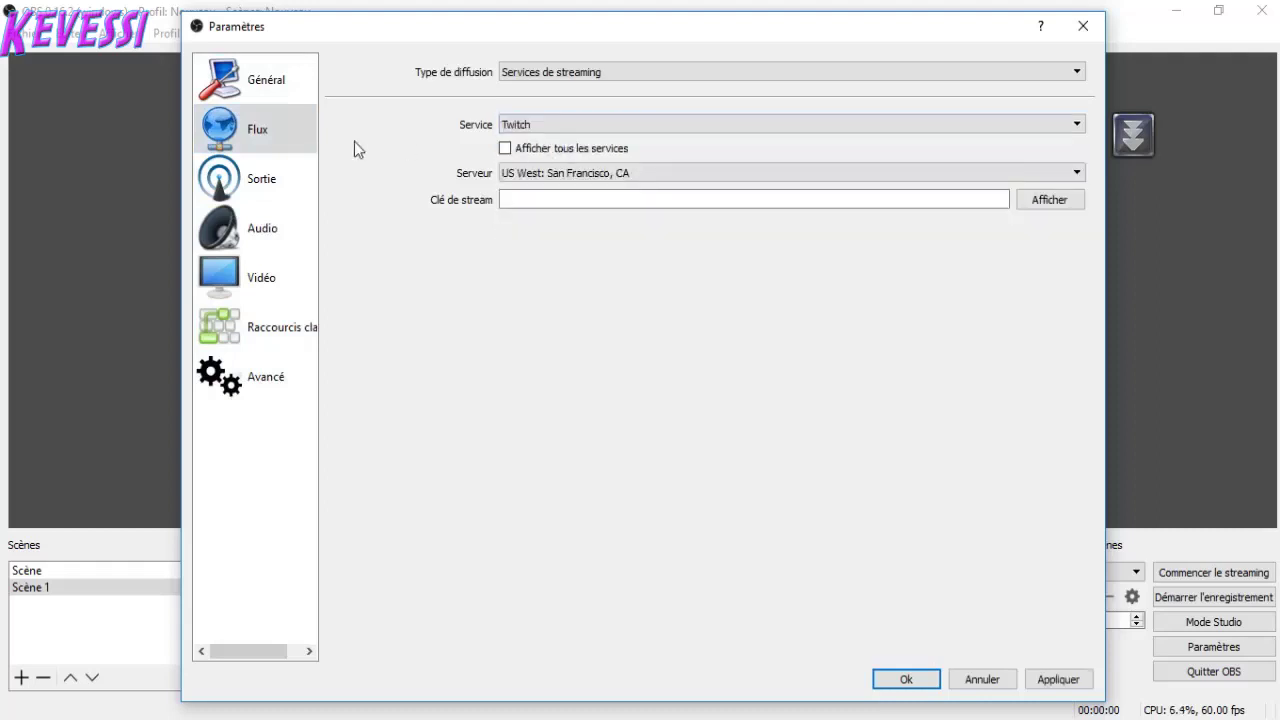
# - Examine the output, audio, video, hotkey and advanced settings, and close the settings without saving
pyautogui.click(262, 178)
pyautogui.click(260, 230)
pyautogui.click(262, 185)
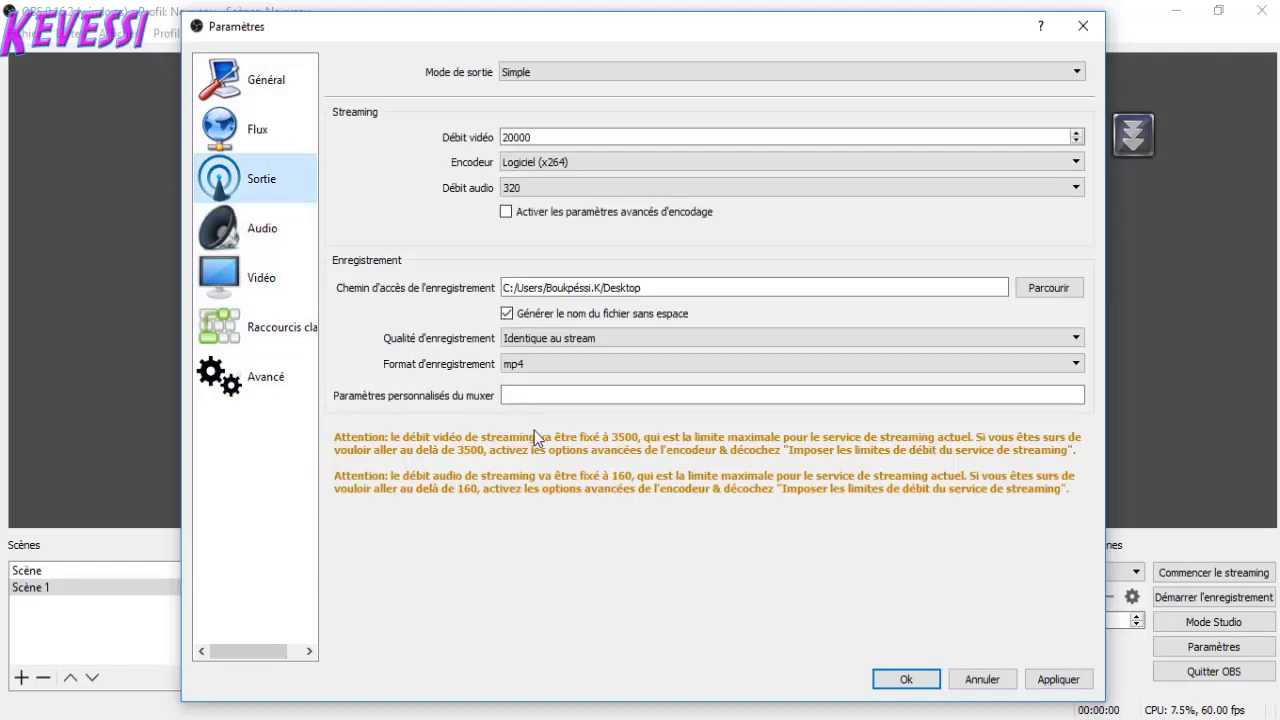
pyautogui.click(266, 292)
pyautogui.click(277, 346)
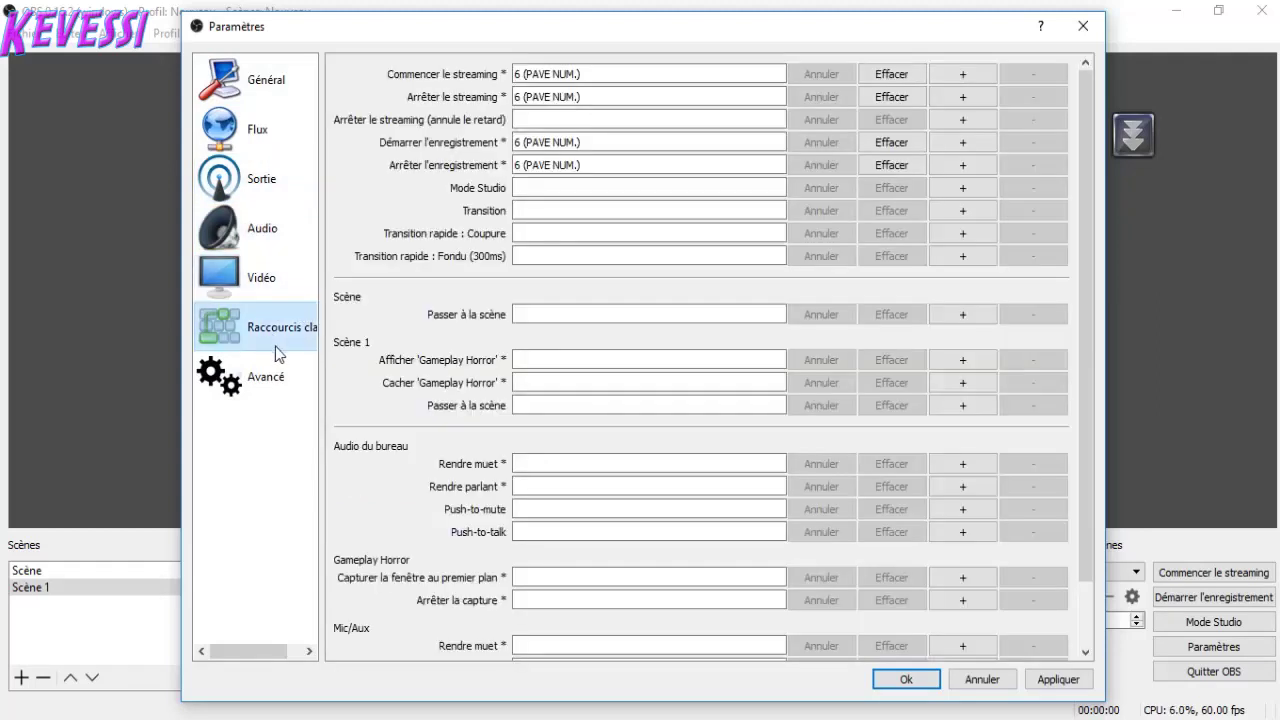
pyautogui.click(265, 385)
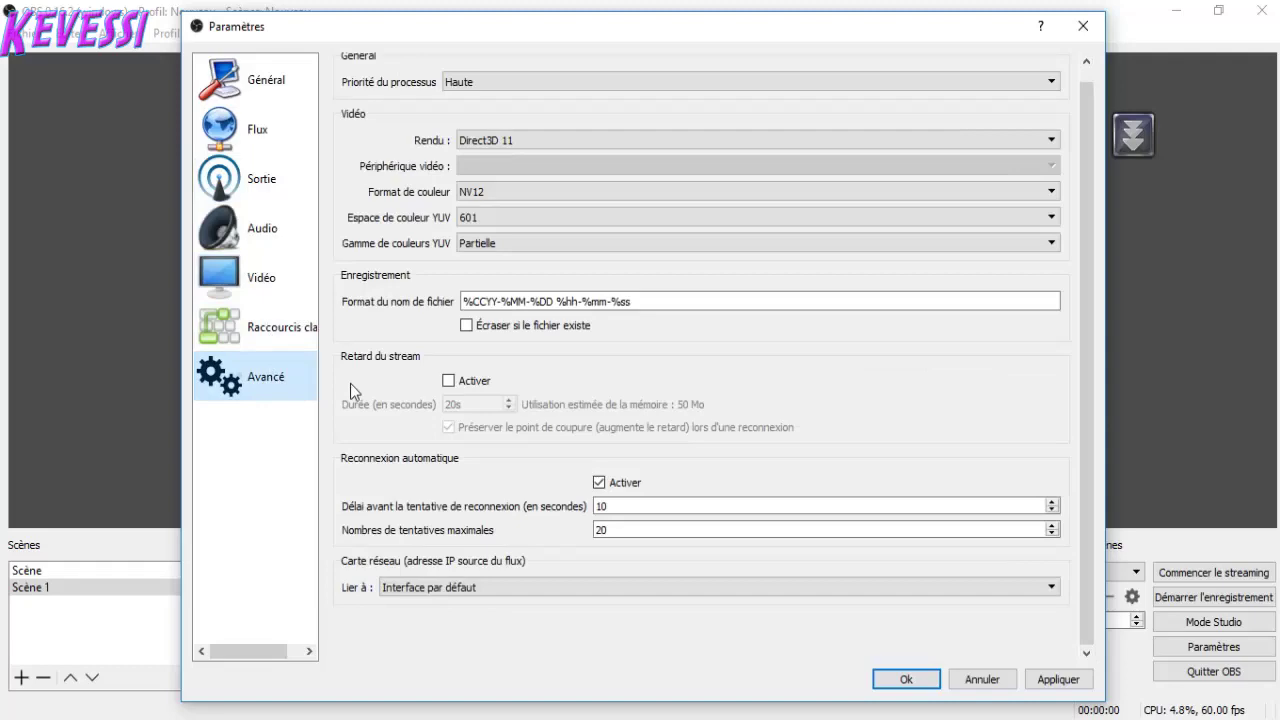
pyautogui.click(298, 322)
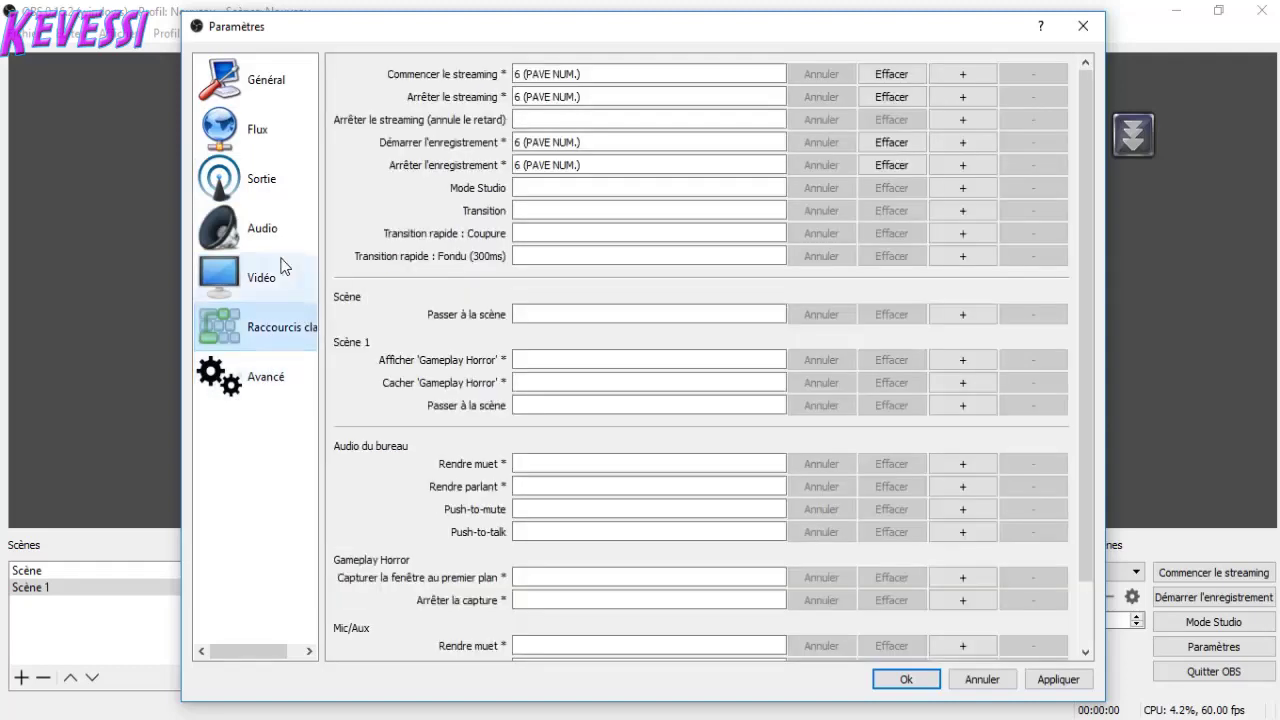
pyautogui.click(982, 680)
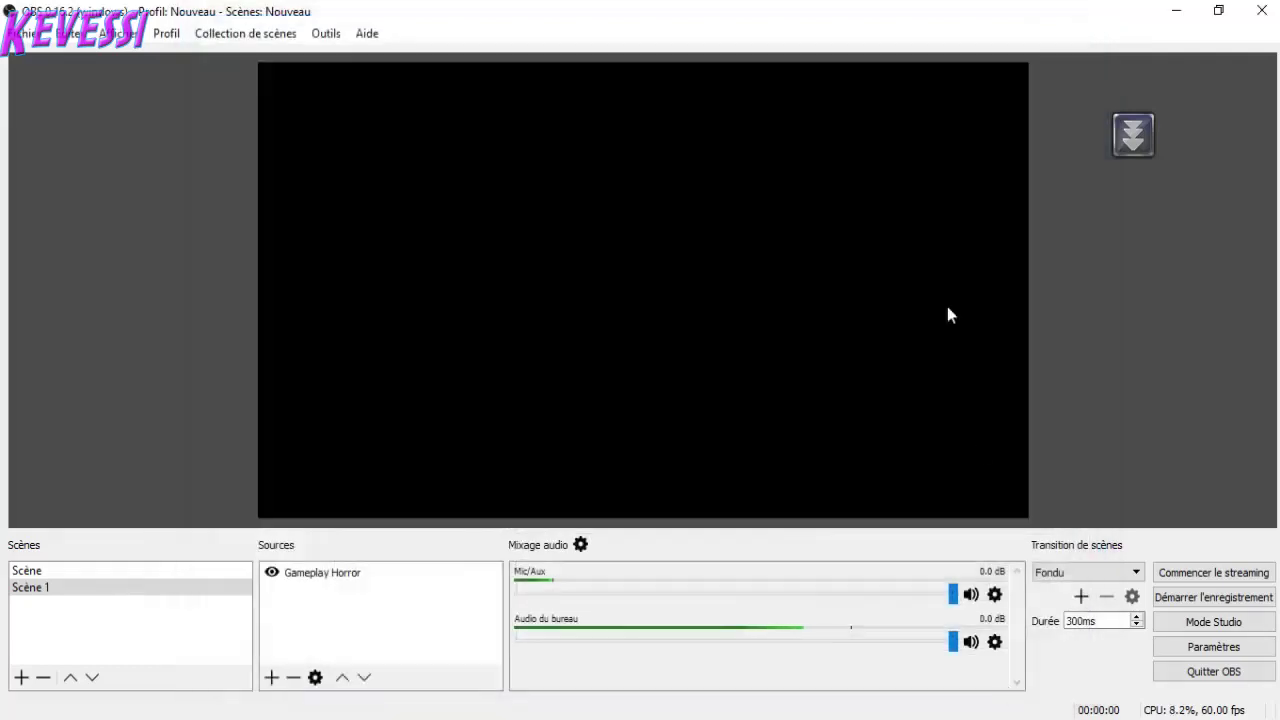
# - Move the floating download widget to the edge of the screen, clear of the OBS Studio preview
pyautogui.click(1176, 10)
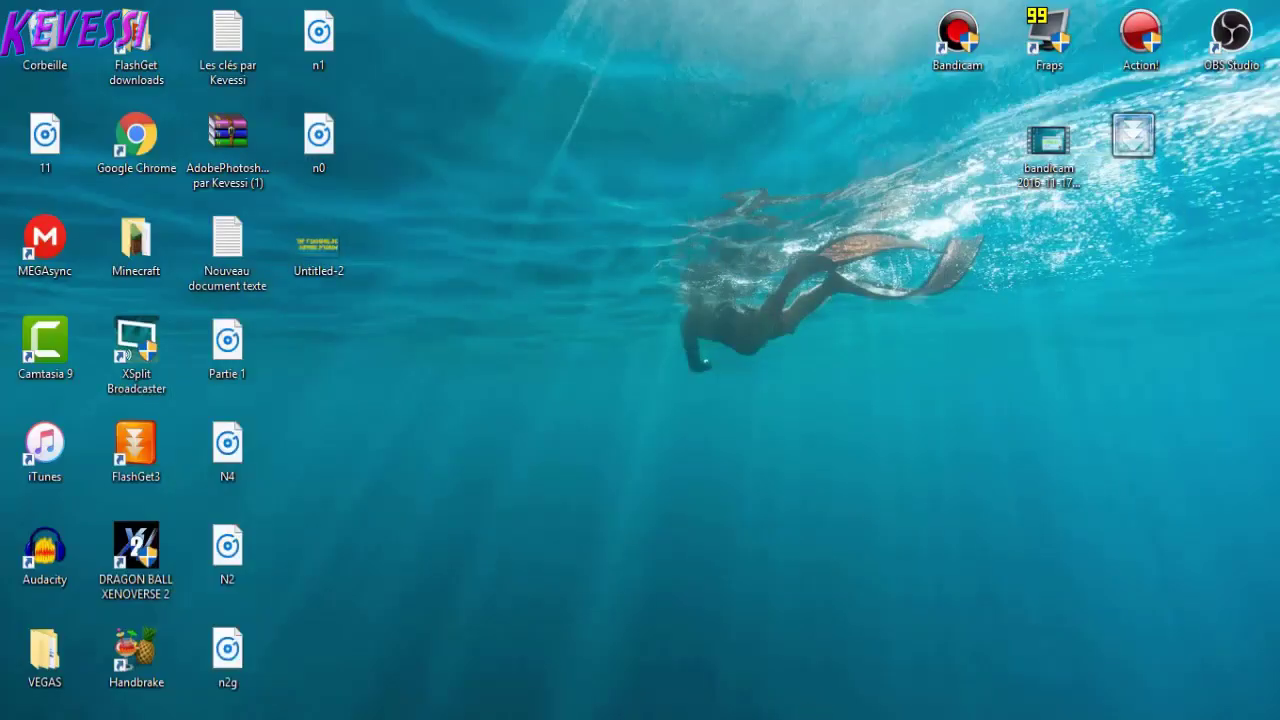
pyautogui.click(746, 717)
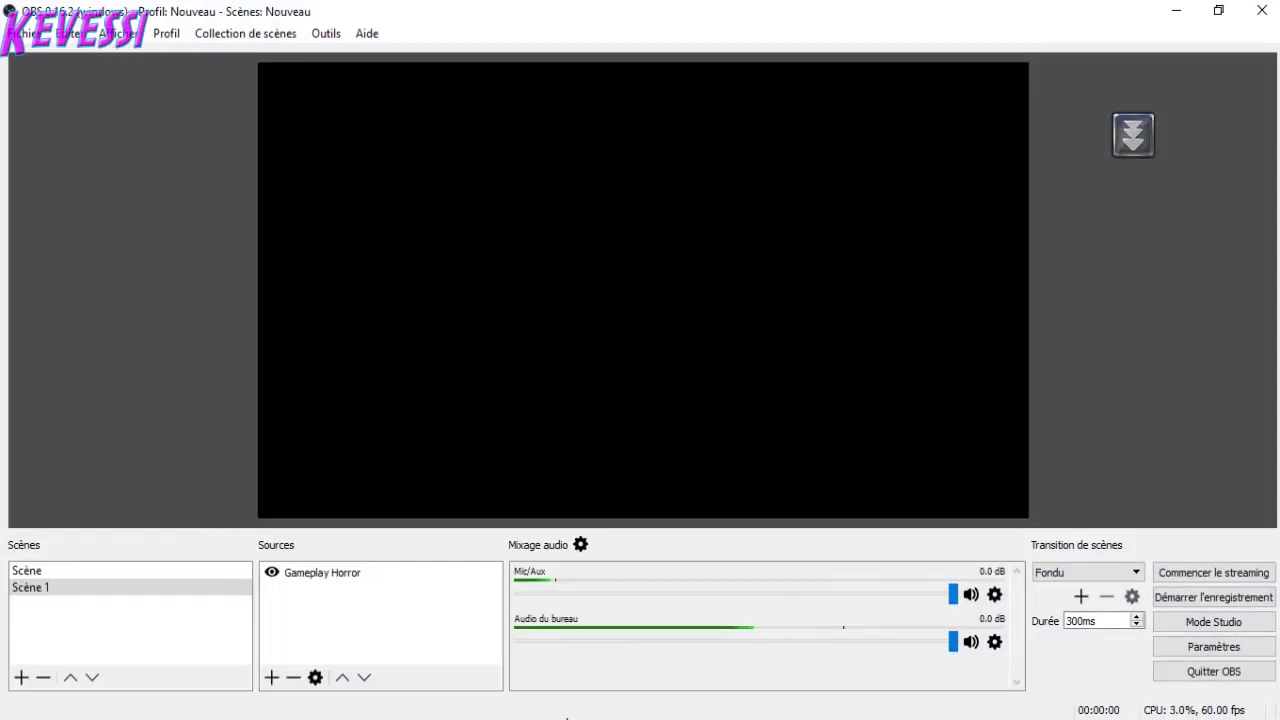
pyautogui.moveTo(808, 718)
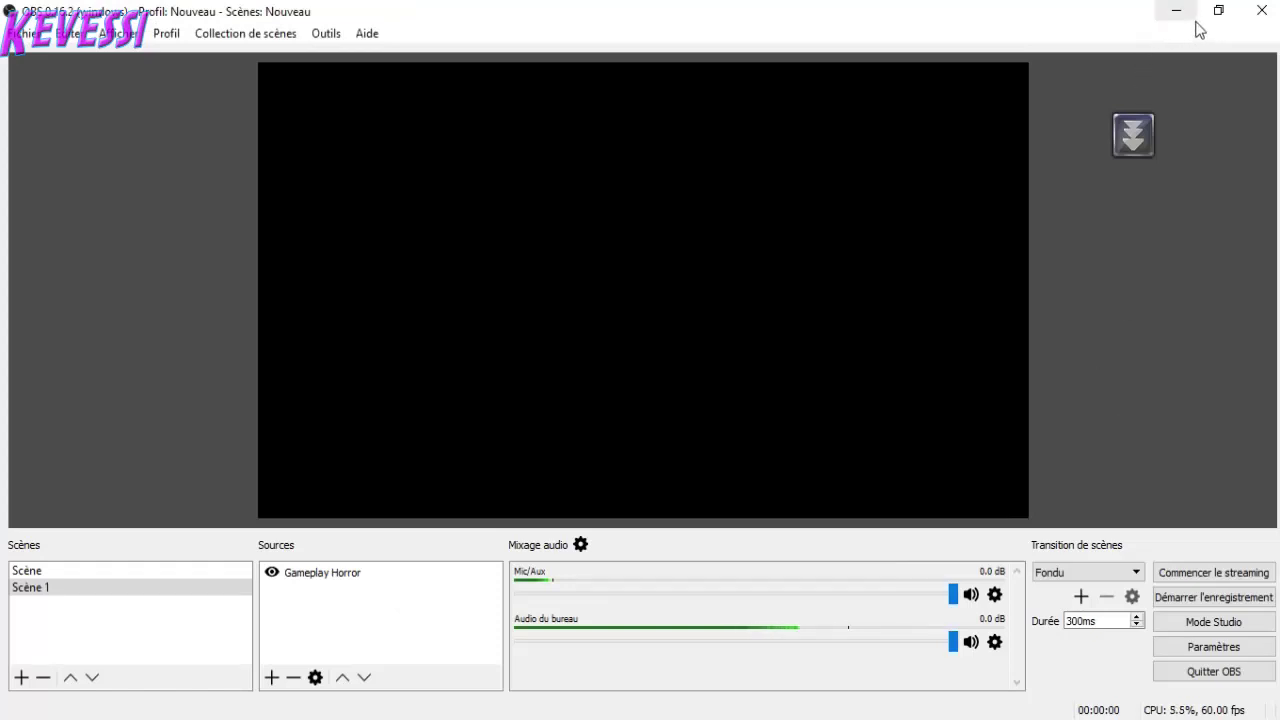
pyautogui.click(1131, 148)
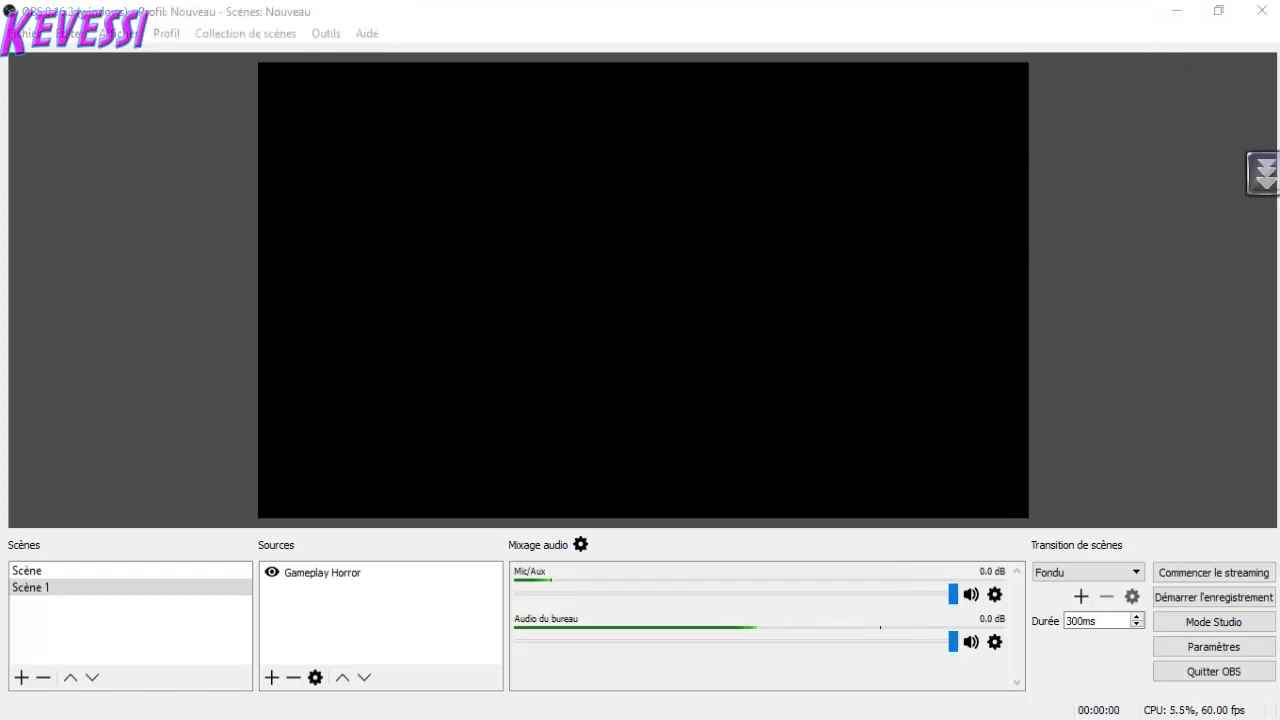
# - Lower the Mic/Aux volume in the audio mixer to -1.6 dB
pyautogui.scroll(-3, 656, 601)
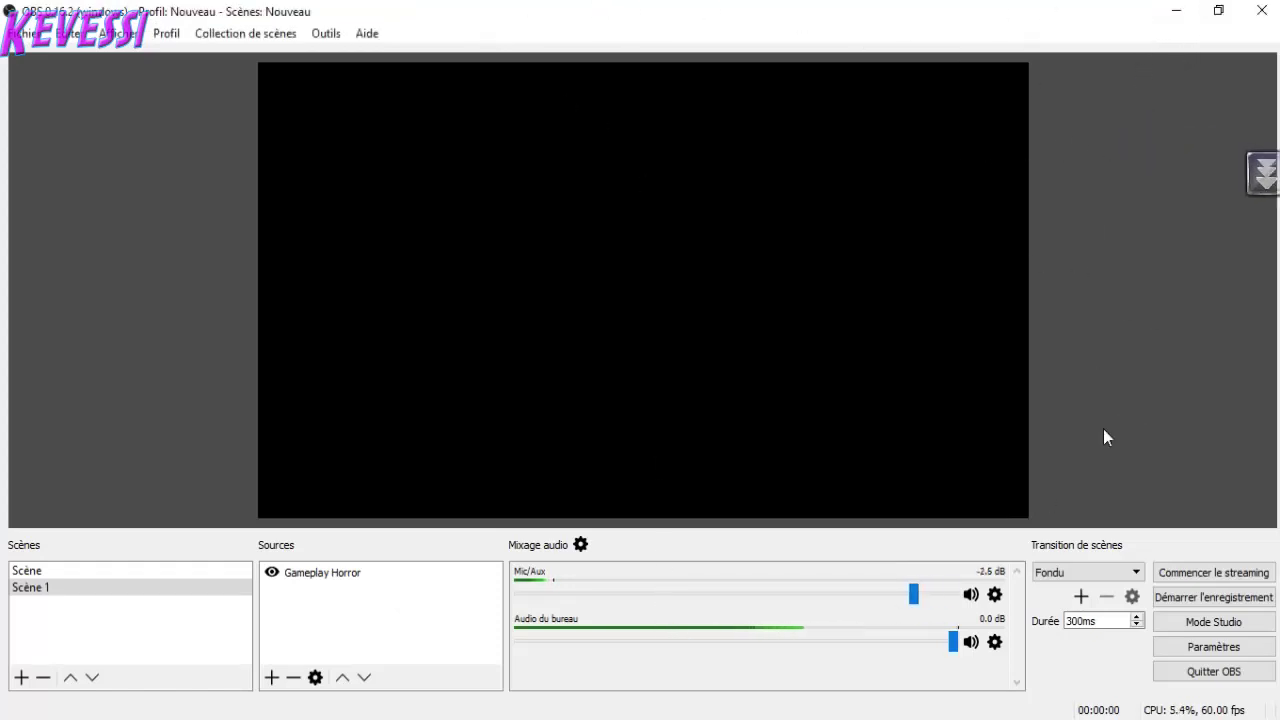
pyautogui.scroll(1, 875, 592)
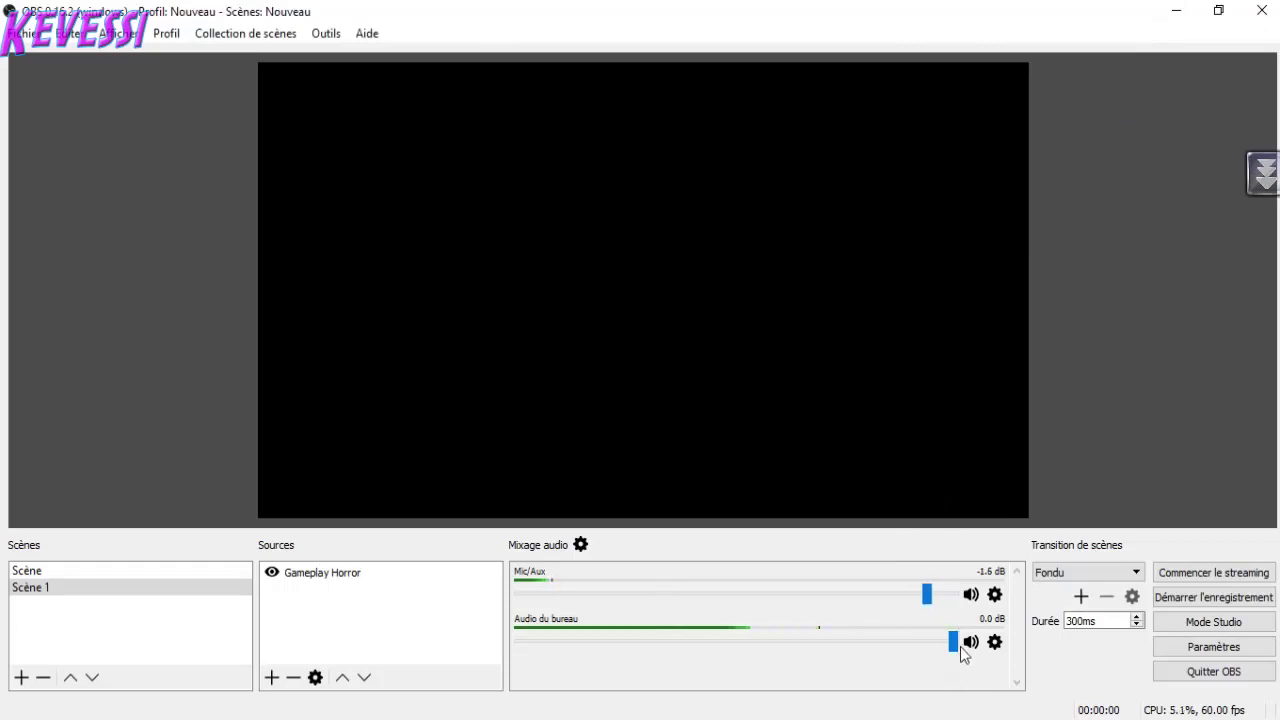
pyautogui.moveTo(949, 645); pyautogui.dragTo(1023, 663)
pyautogui.click(25, 33)
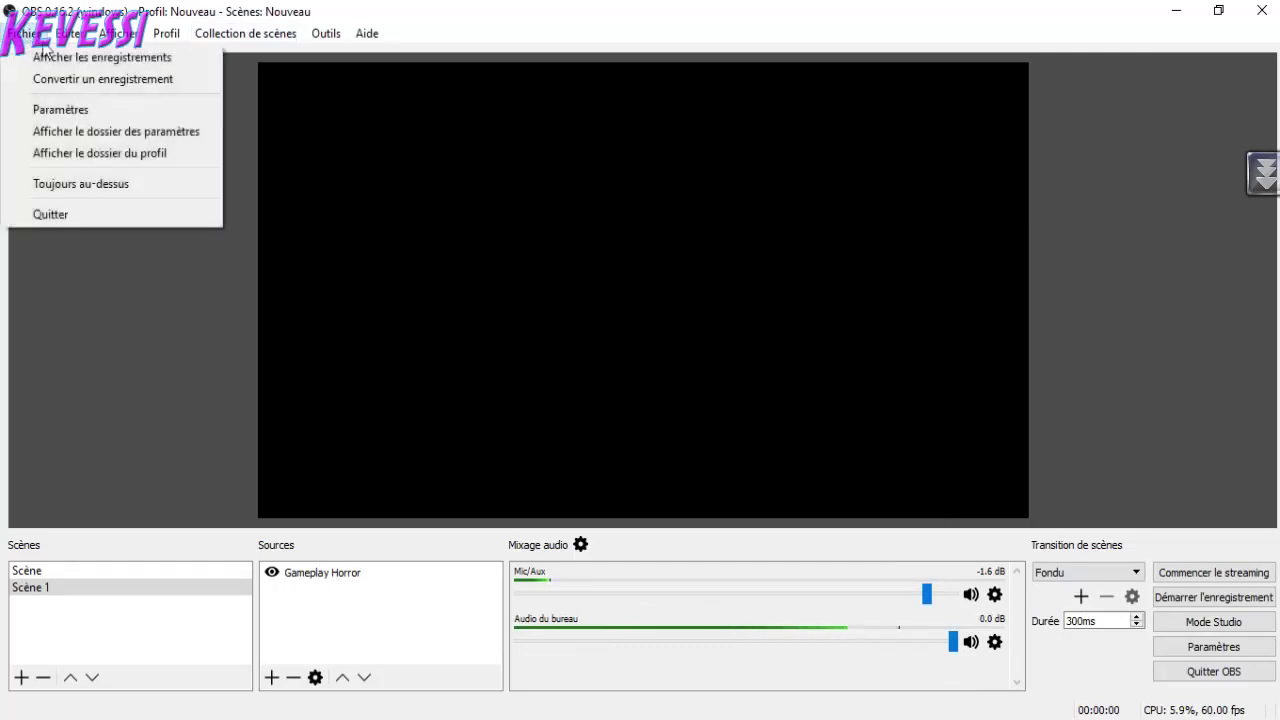
pyautogui.click(55, 123)
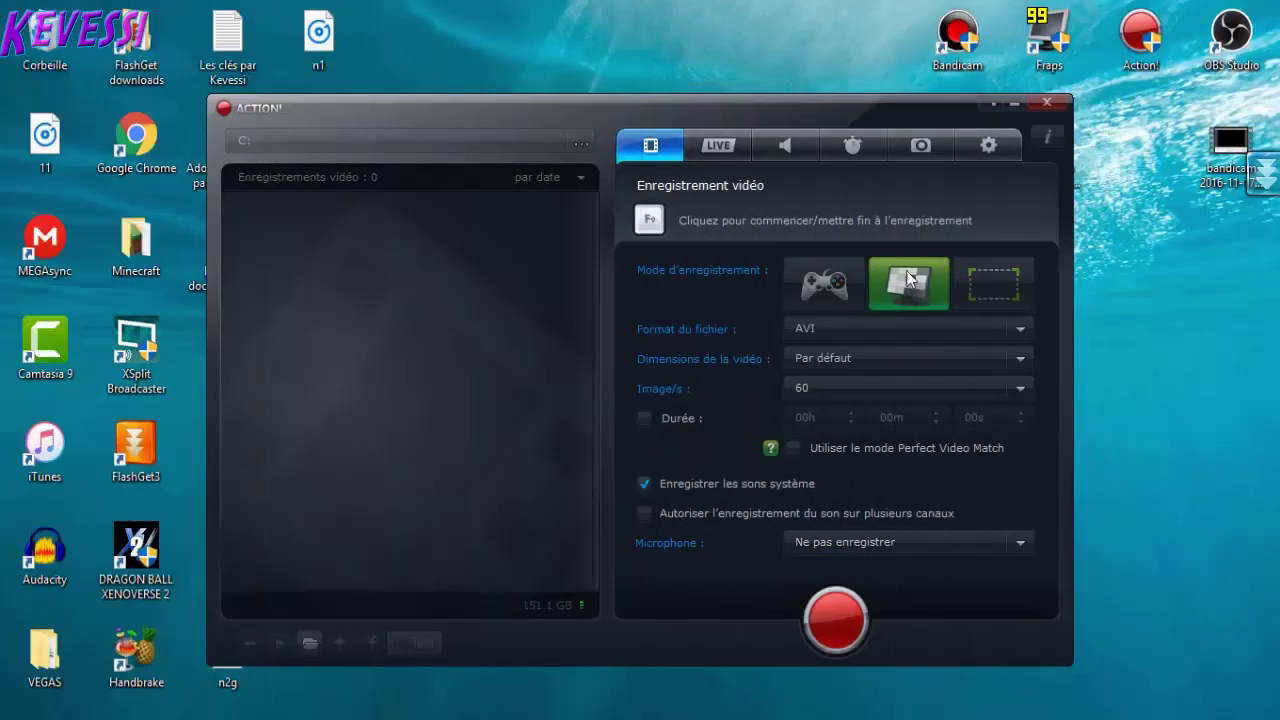
# - Switch to Action! and examine its live streaming, audio recording, benchmarking, screenshot and general settings
pyautogui.click(718, 145)
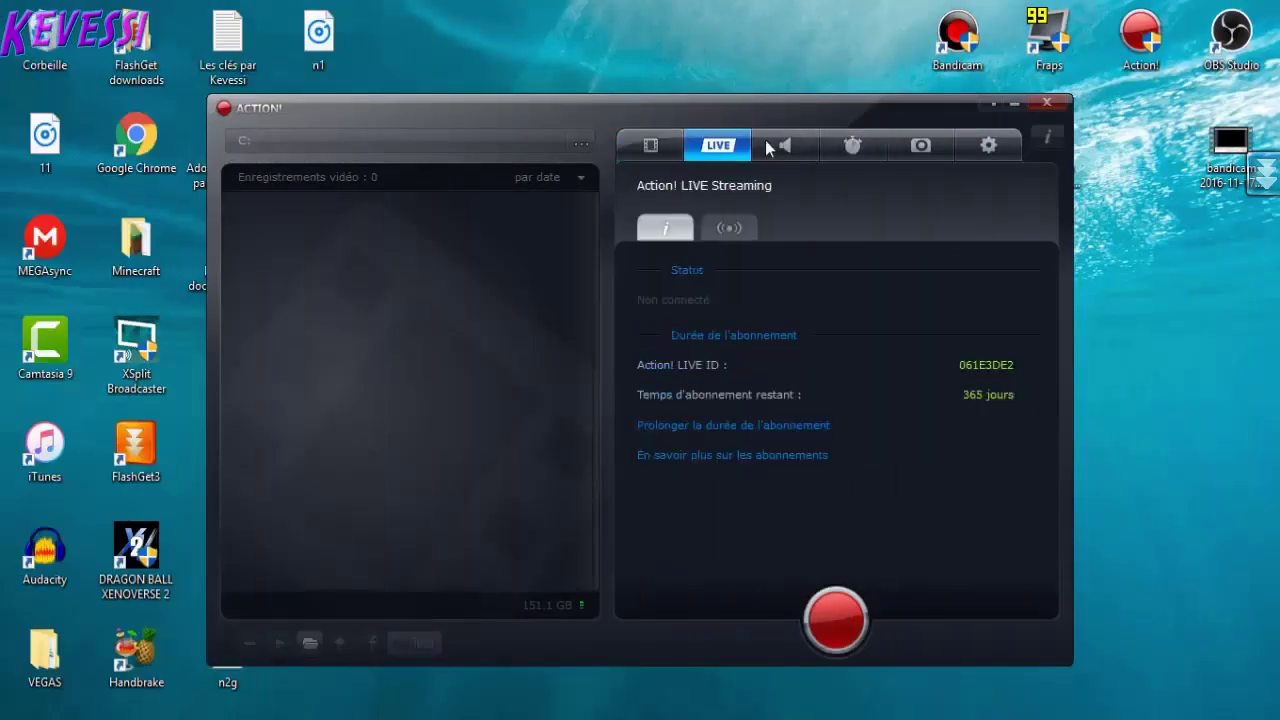
pyautogui.click(785, 145)
pyautogui.click(879, 152)
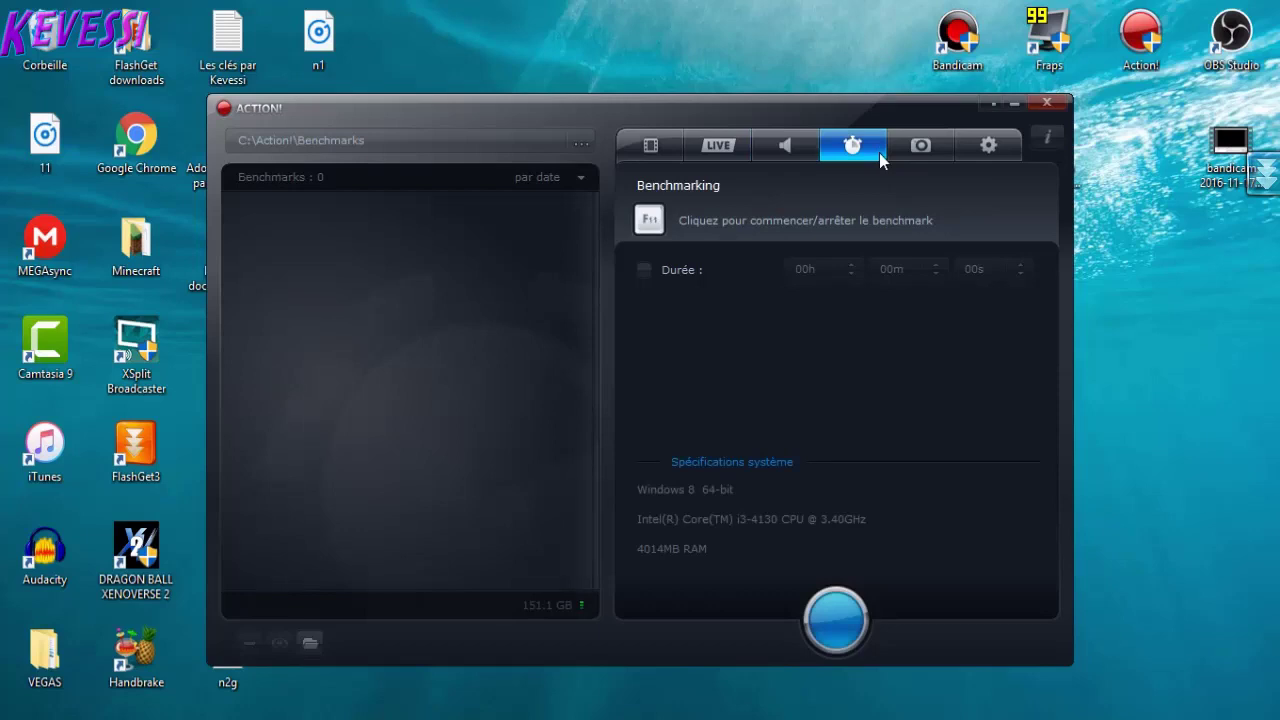
pyautogui.click(928, 146)
pyautogui.click(977, 148)
pyautogui.click(928, 156)
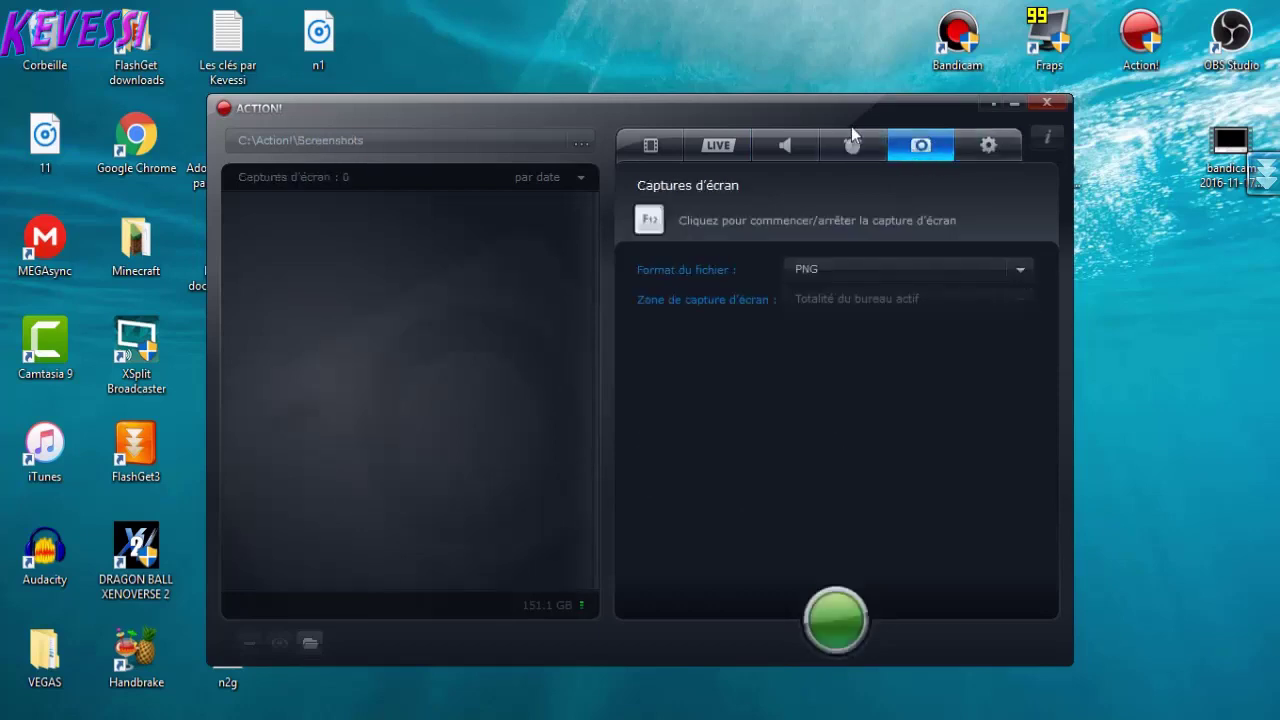
pyautogui.click(851, 132)
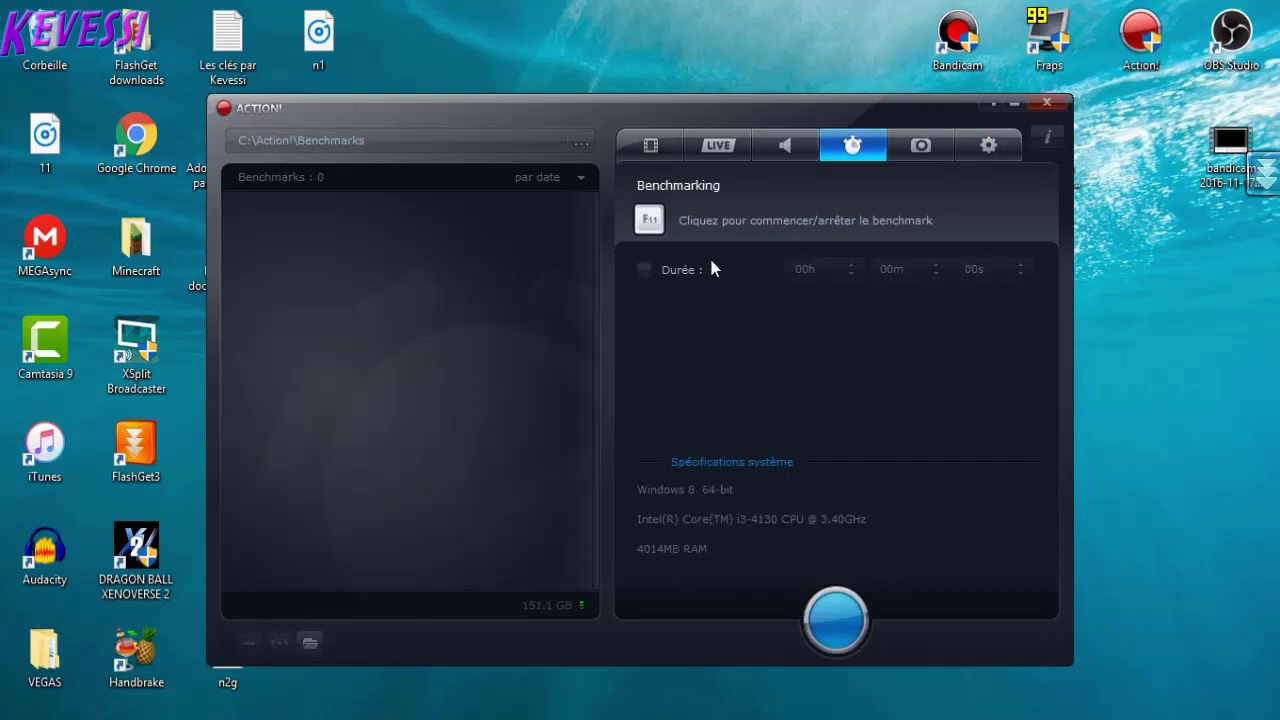
pyautogui.click(783, 138)
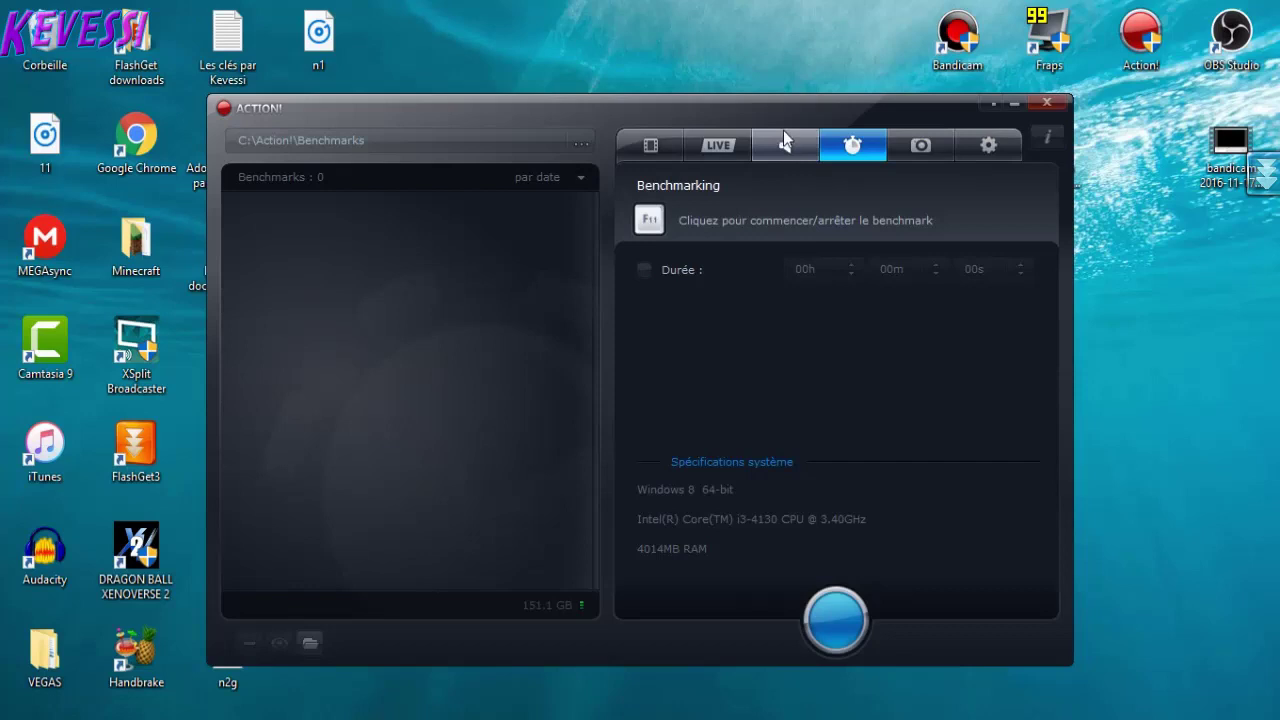
pyautogui.click(720, 145)
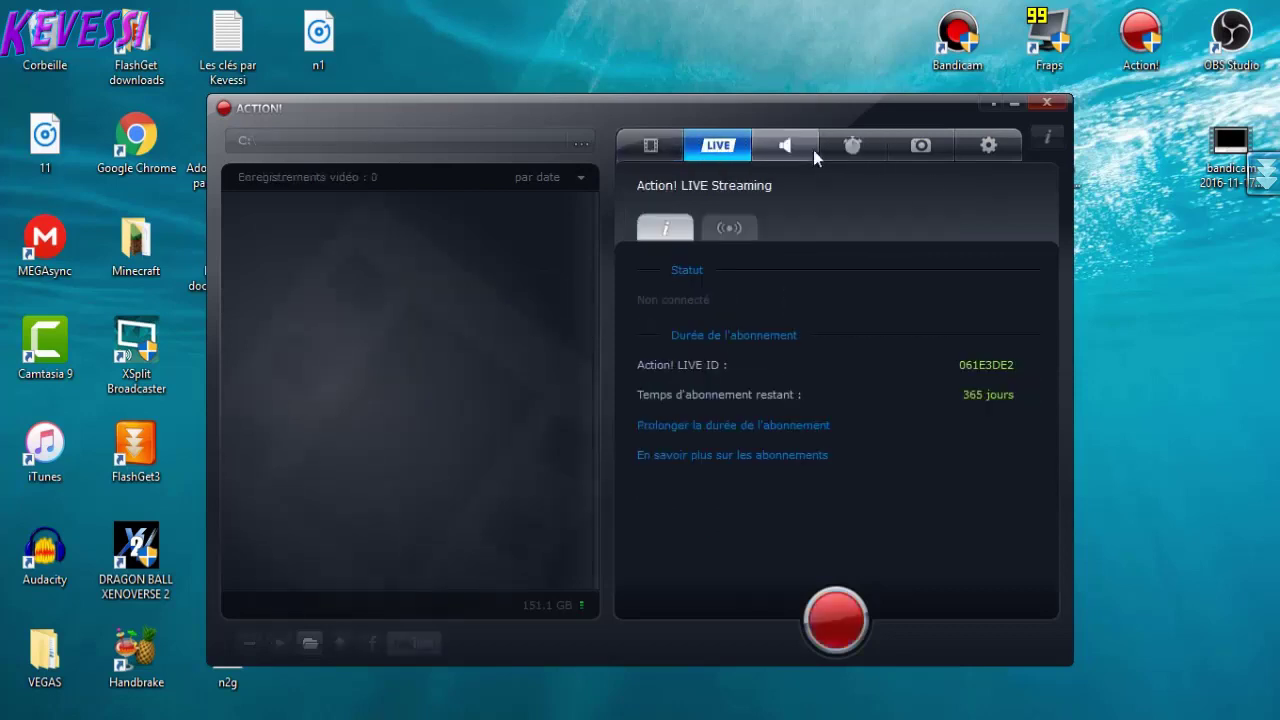
pyautogui.click(810, 148)
# - Try the game, desktop and area recording modes in the video recording settings, and close the area selection frame
pyautogui.click(655, 145)
pyautogui.click(847, 290)
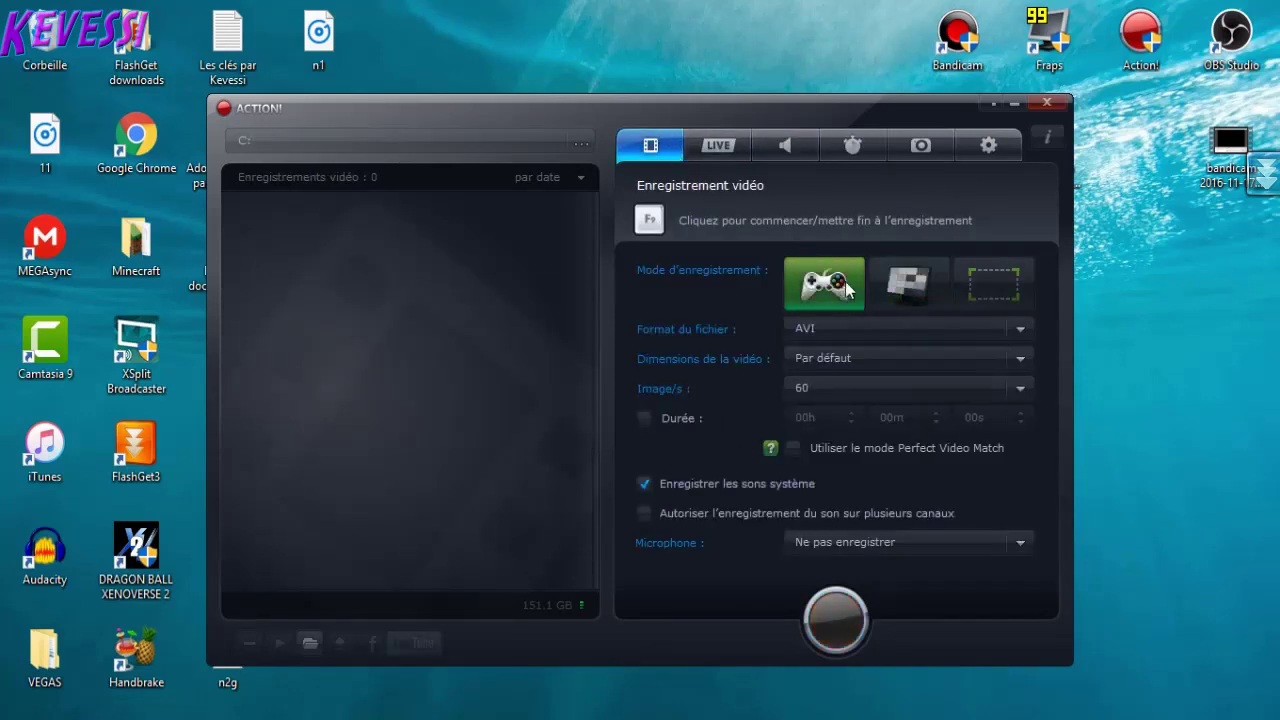
pyautogui.click(912, 288)
pyautogui.click(993, 288)
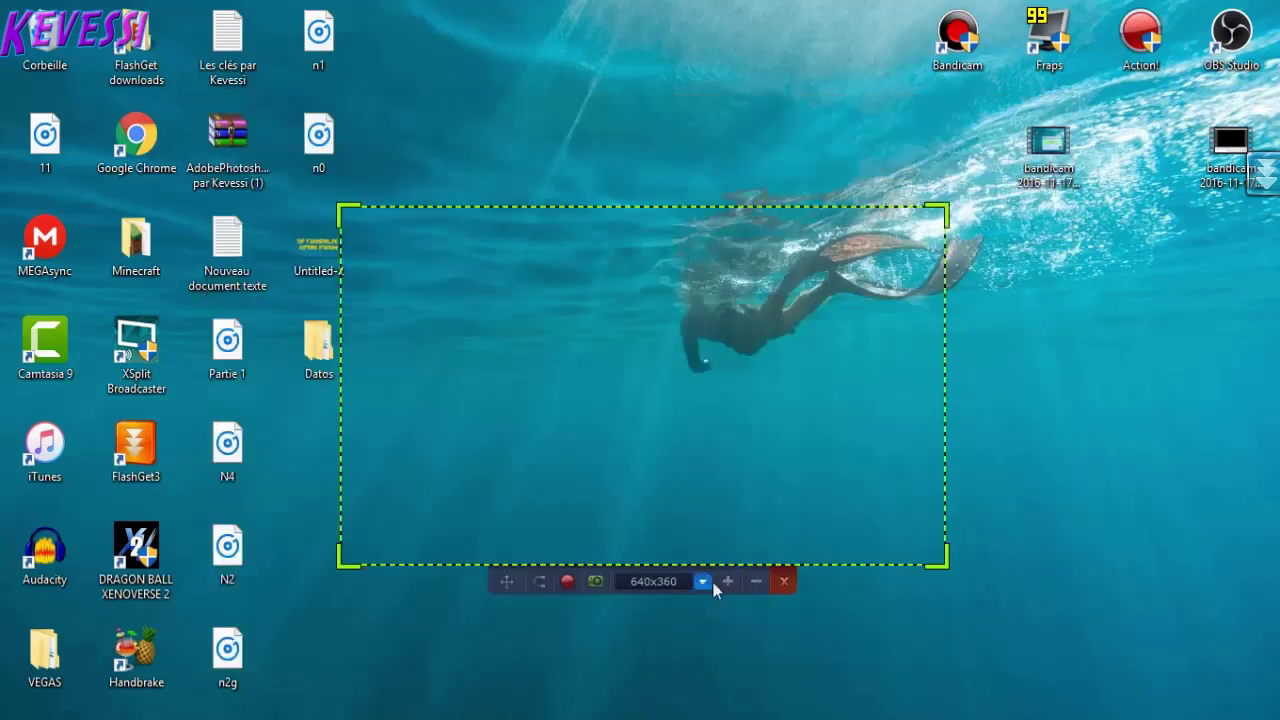
pyautogui.click(783, 580)
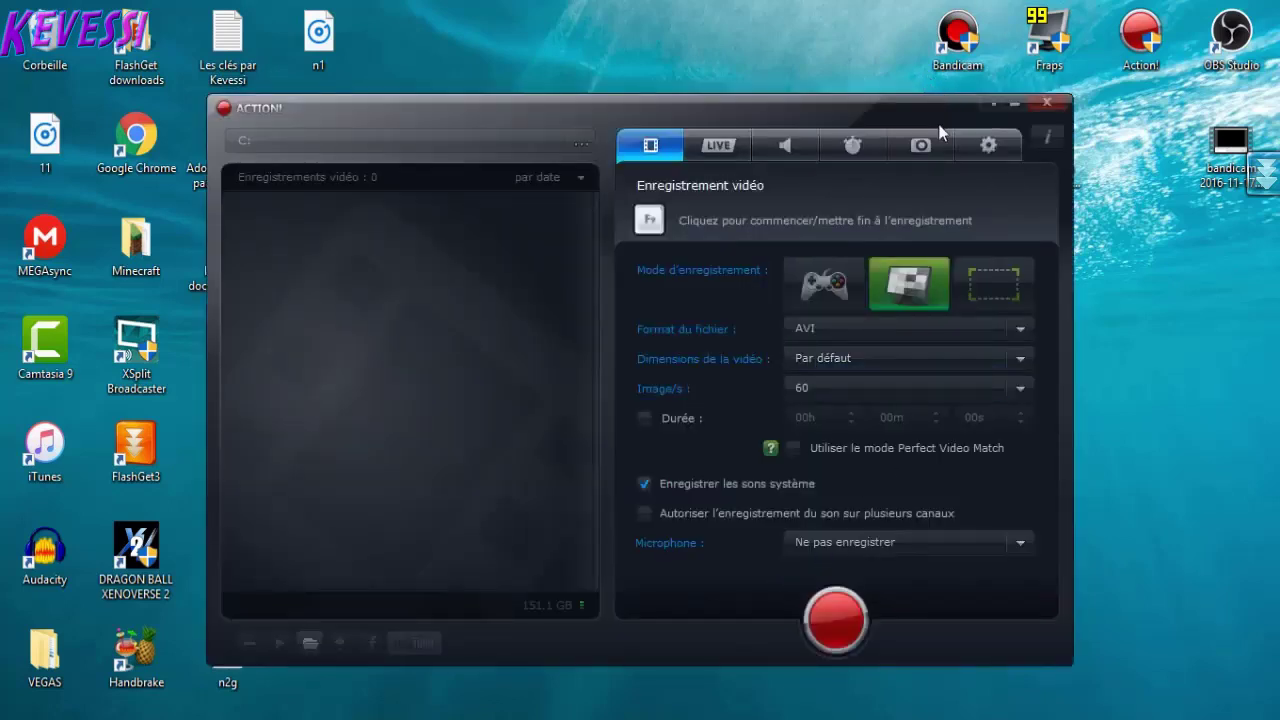
# - Move the Action! window slightly, and review its live streaming, audio, benchmarking, general and screenshot settings
pyautogui.moveTo(939, 124); pyautogui.dragTo(912, 144)
pyautogui.click(729, 168)
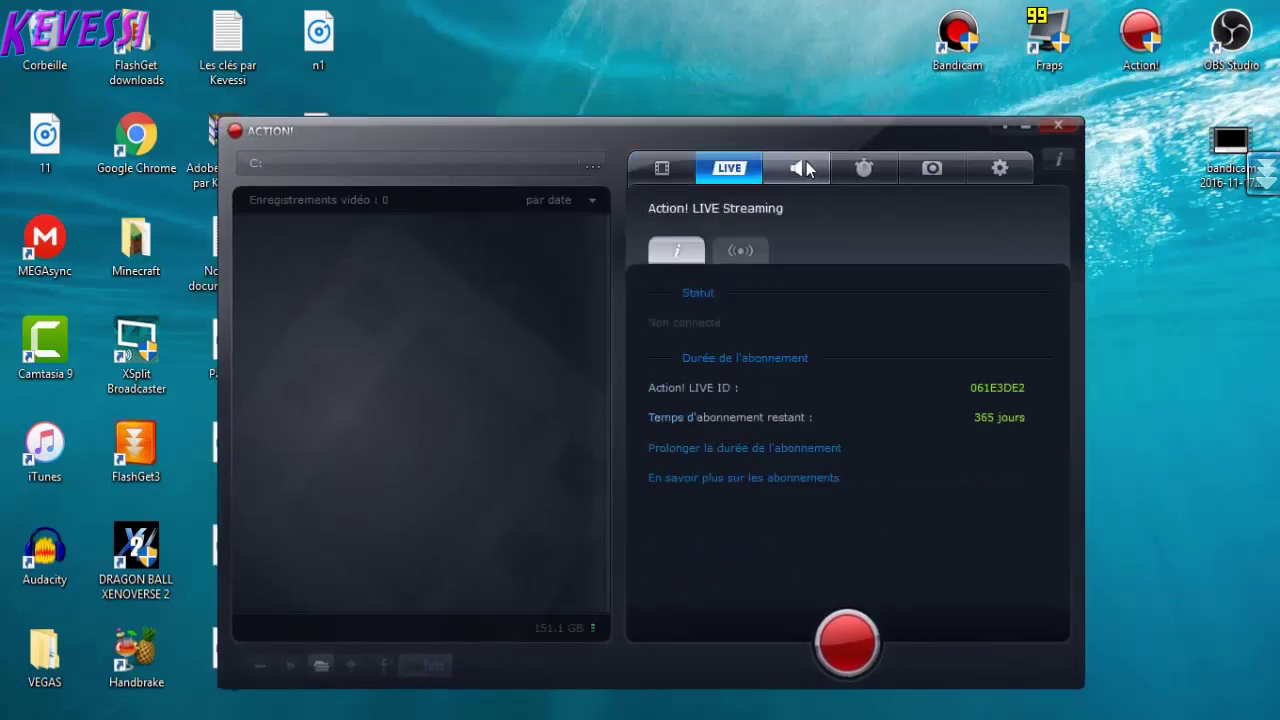
pyautogui.click(806, 168)
pyautogui.click(865, 168)
pyautogui.click(998, 170)
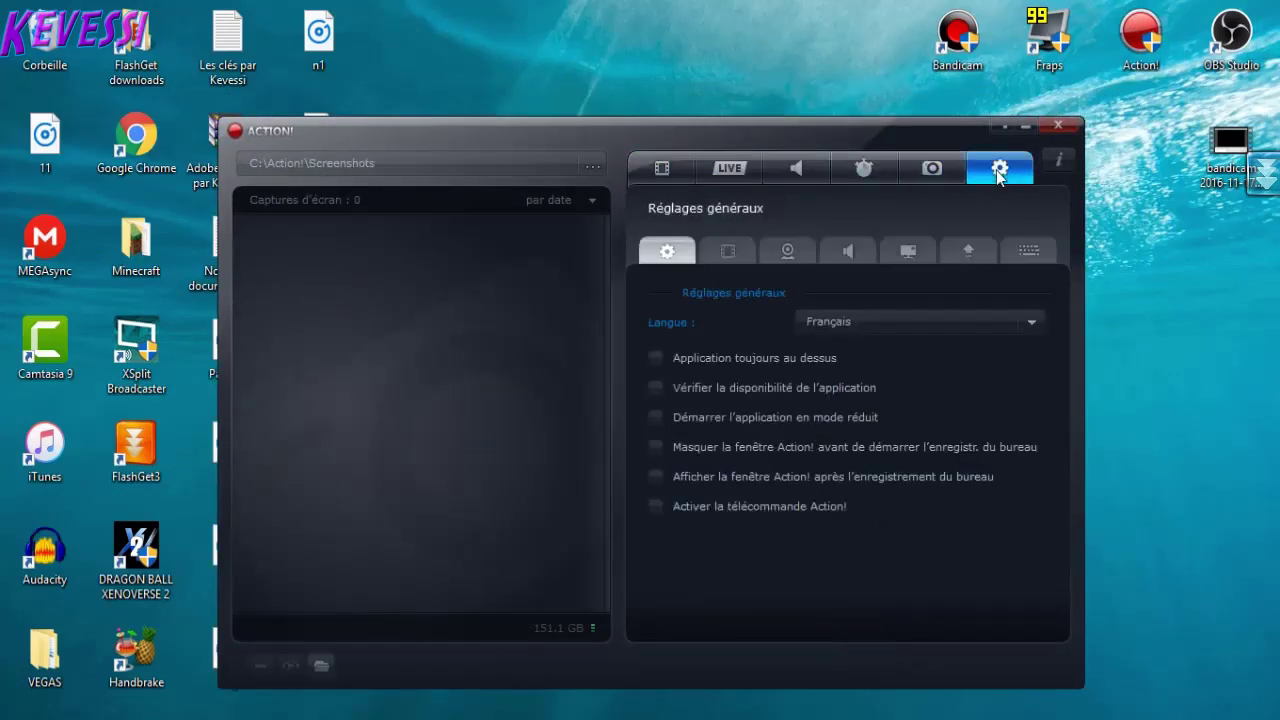
pyautogui.click(932, 170)
# - Return to the video recording settings, bring up the area recording frame and close it
pyautogui.click(635, 175)
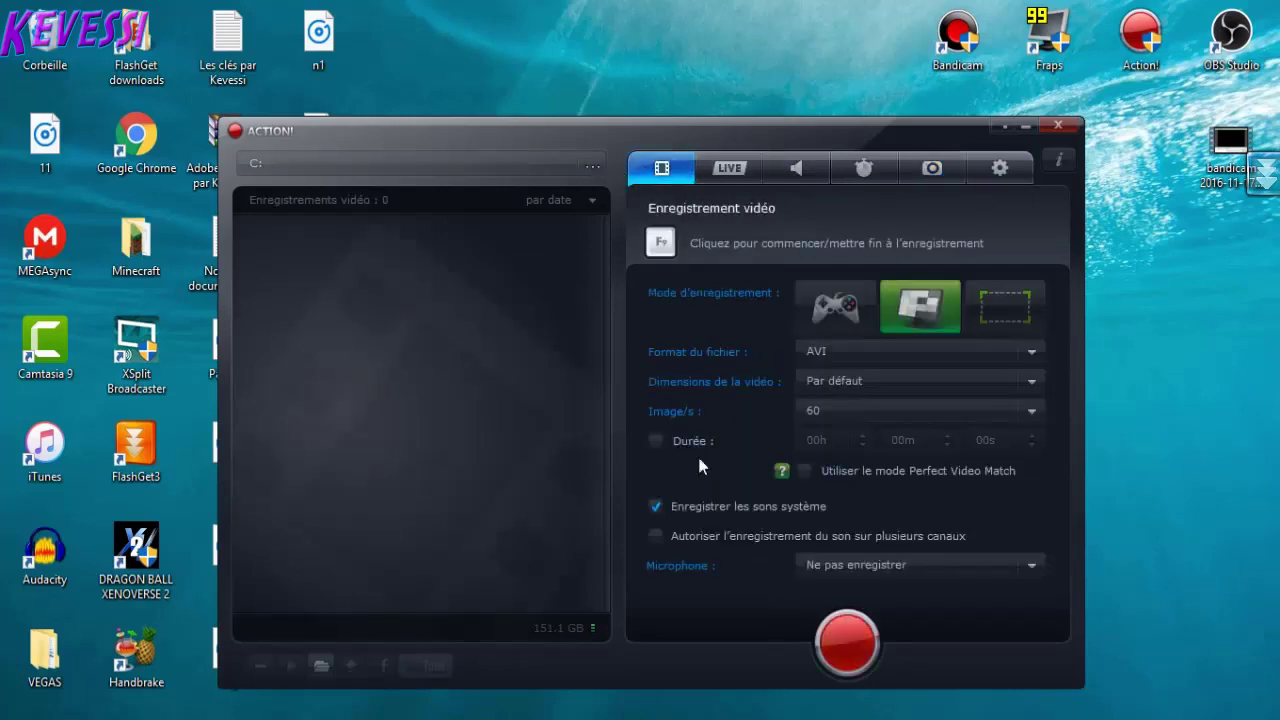
pyautogui.click(1005, 307)
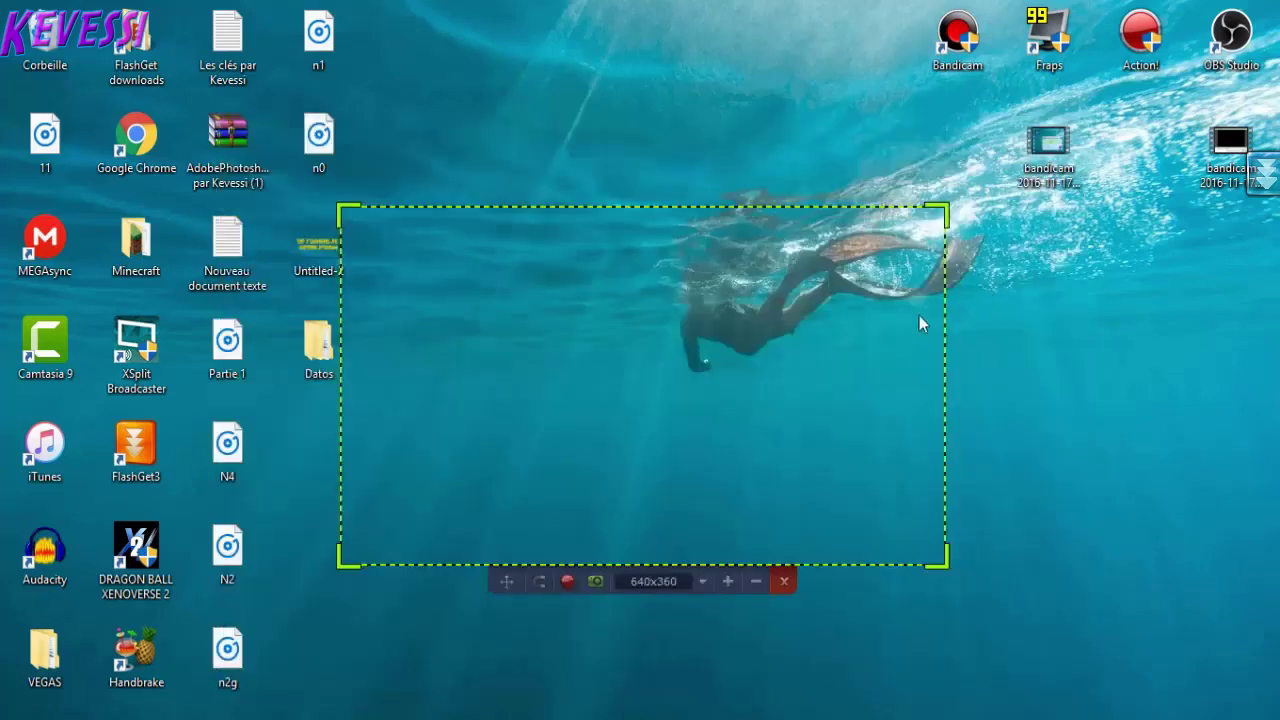
pyautogui.click(785, 582)
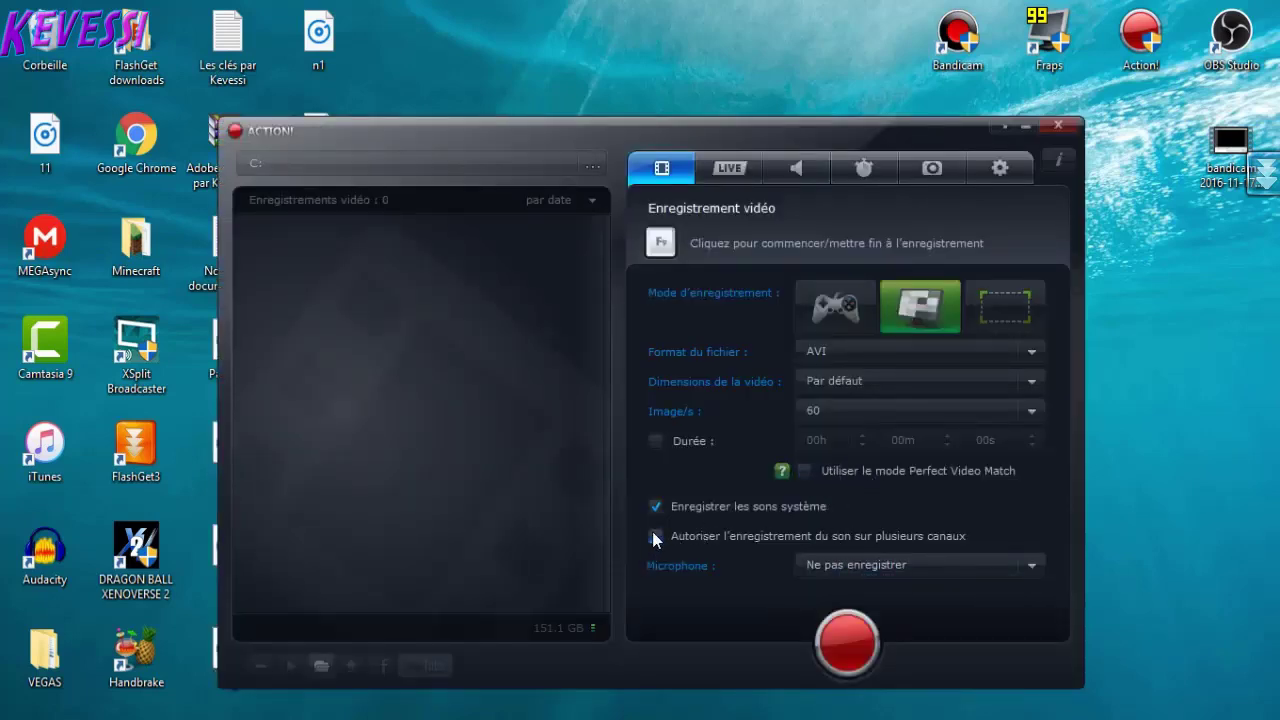
# - Set the audio devices to Microphone (Logitech USB Headset) for the microphone and Haut-parleurs (Logitech USB Headset) for system sound
pyautogui.click(860, 162)
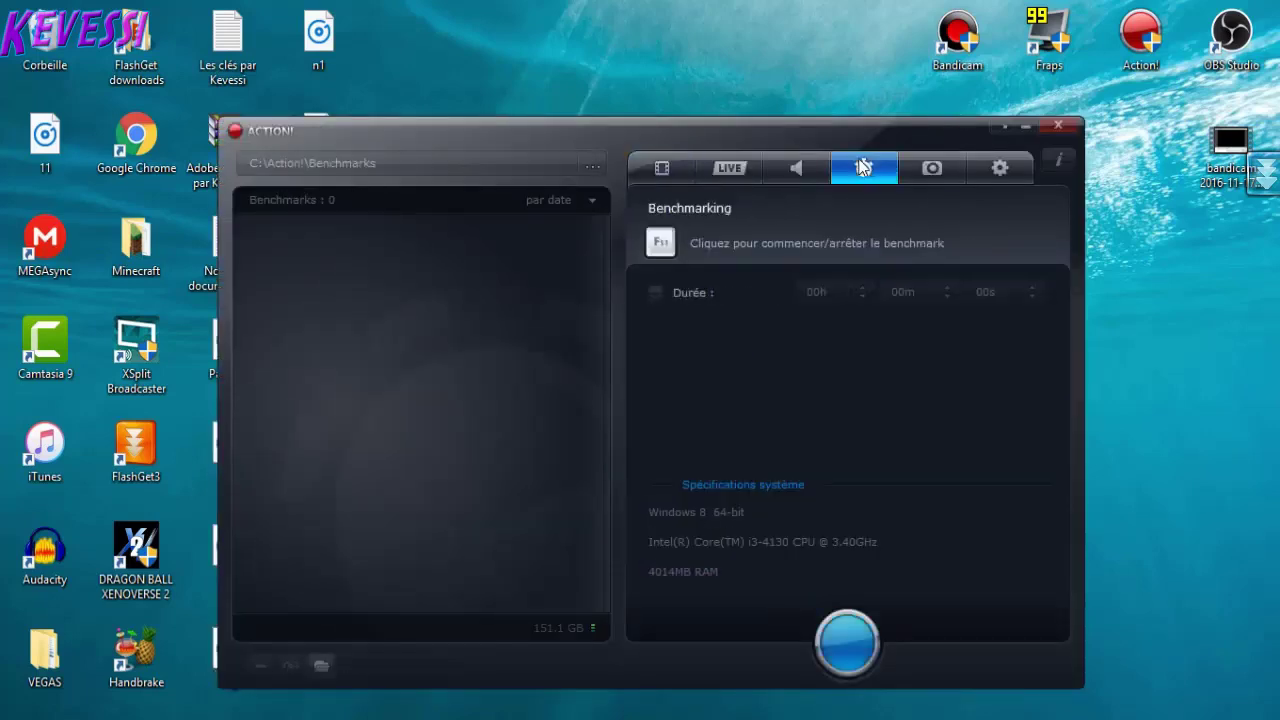
pyautogui.click(973, 170)
pyautogui.click(842, 249)
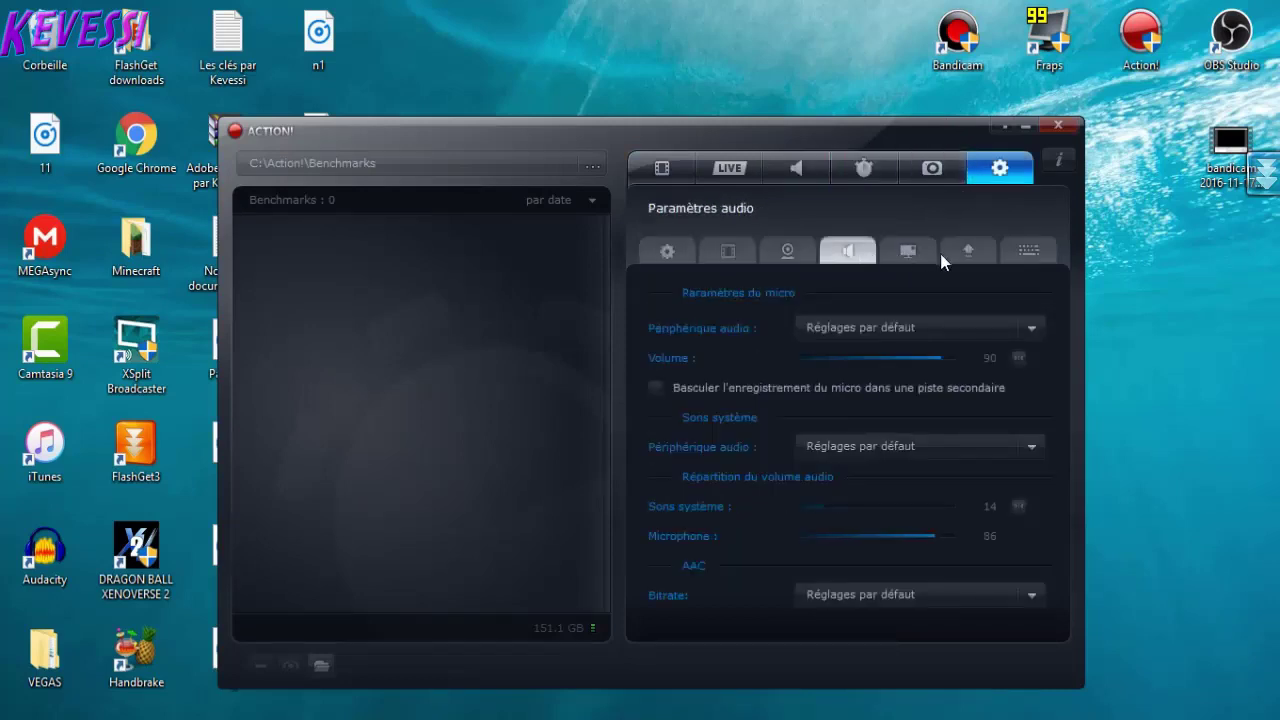
pyautogui.click(964, 327)
pyautogui.click(943, 372)
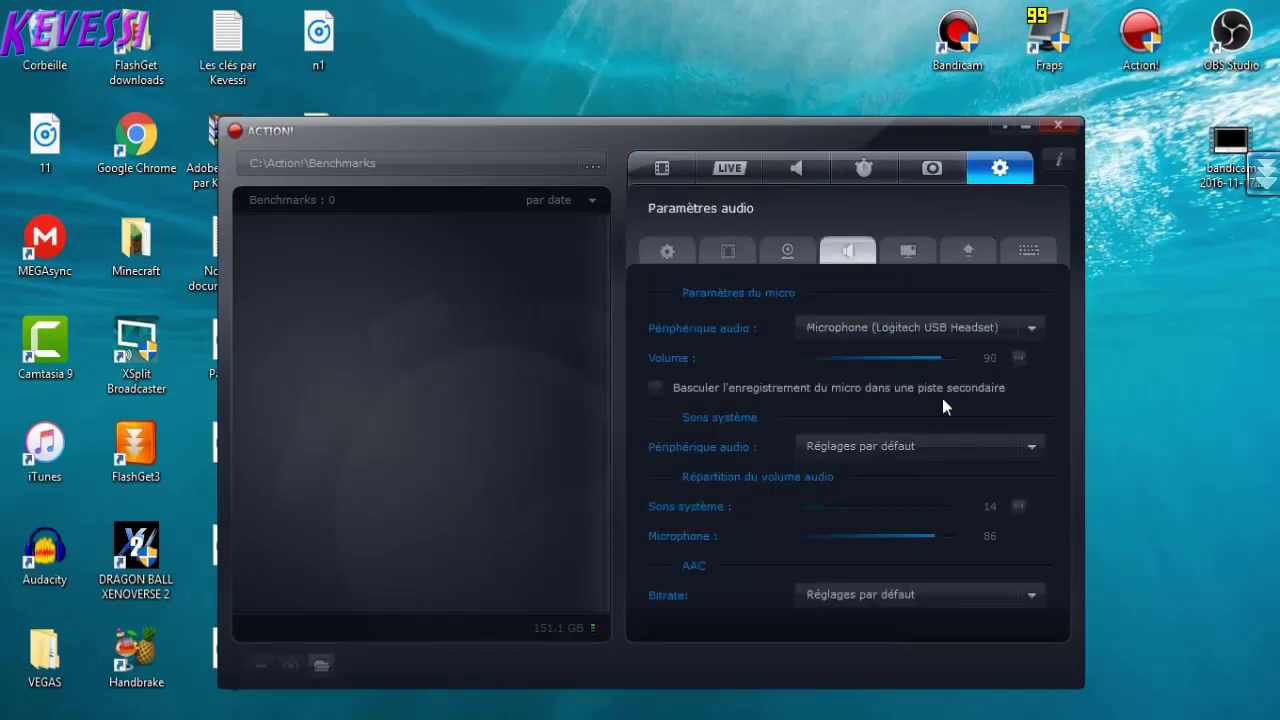
pyautogui.click(945, 447)
pyautogui.click(914, 515)
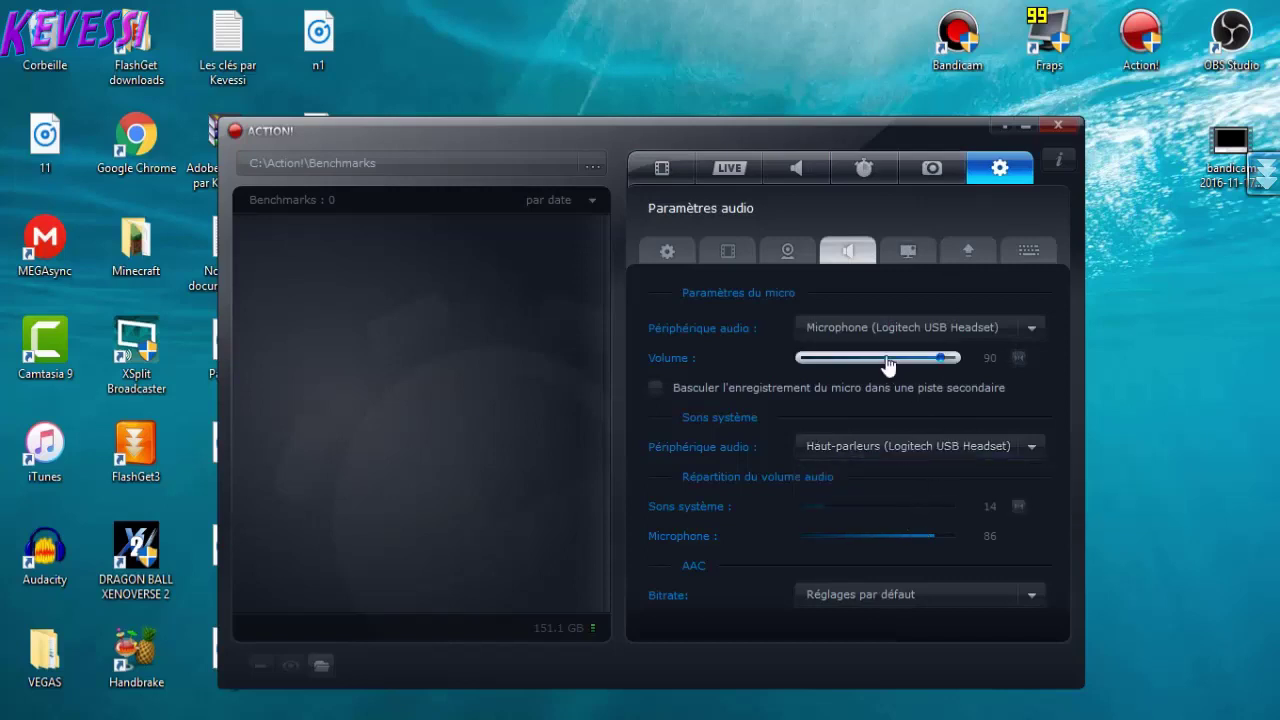
# - Examine the hotkey, export, audio, display and webcam settings of Action!
pyautogui.click(1036, 262)
pyautogui.click(960, 253)
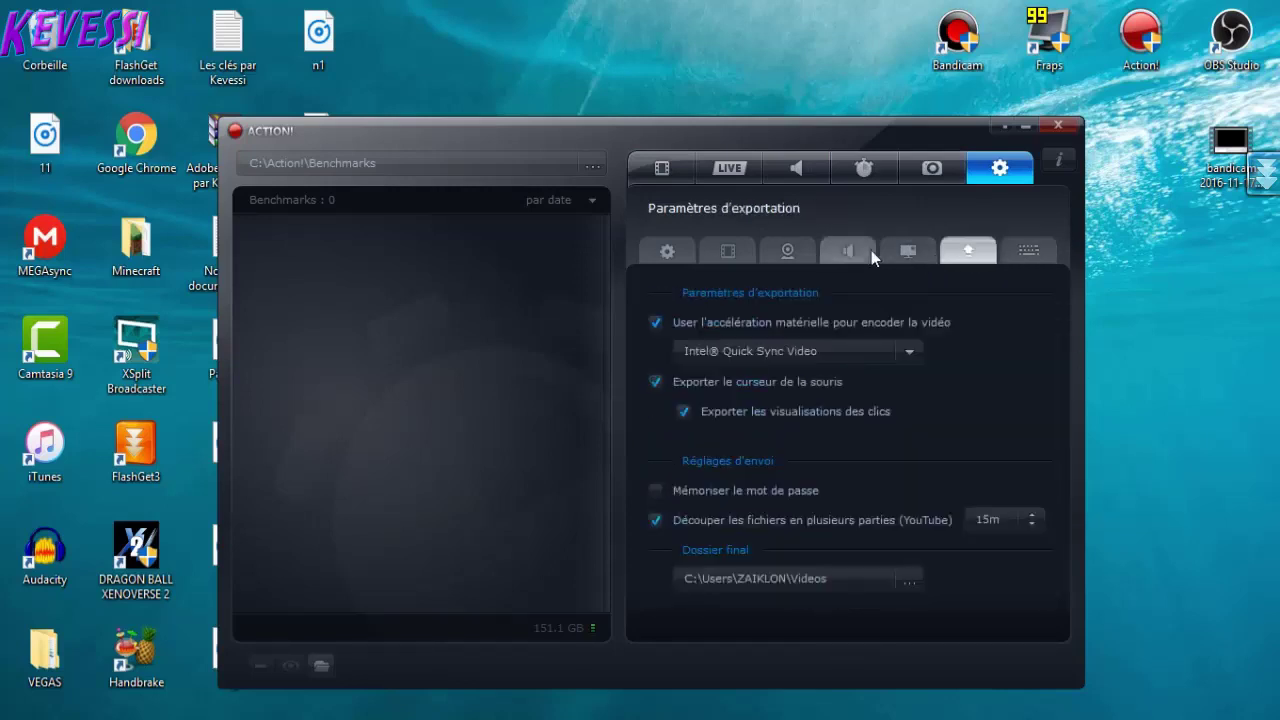
pyautogui.click(871, 250)
pyautogui.click(895, 251)
pyautogui.click(788, 250)
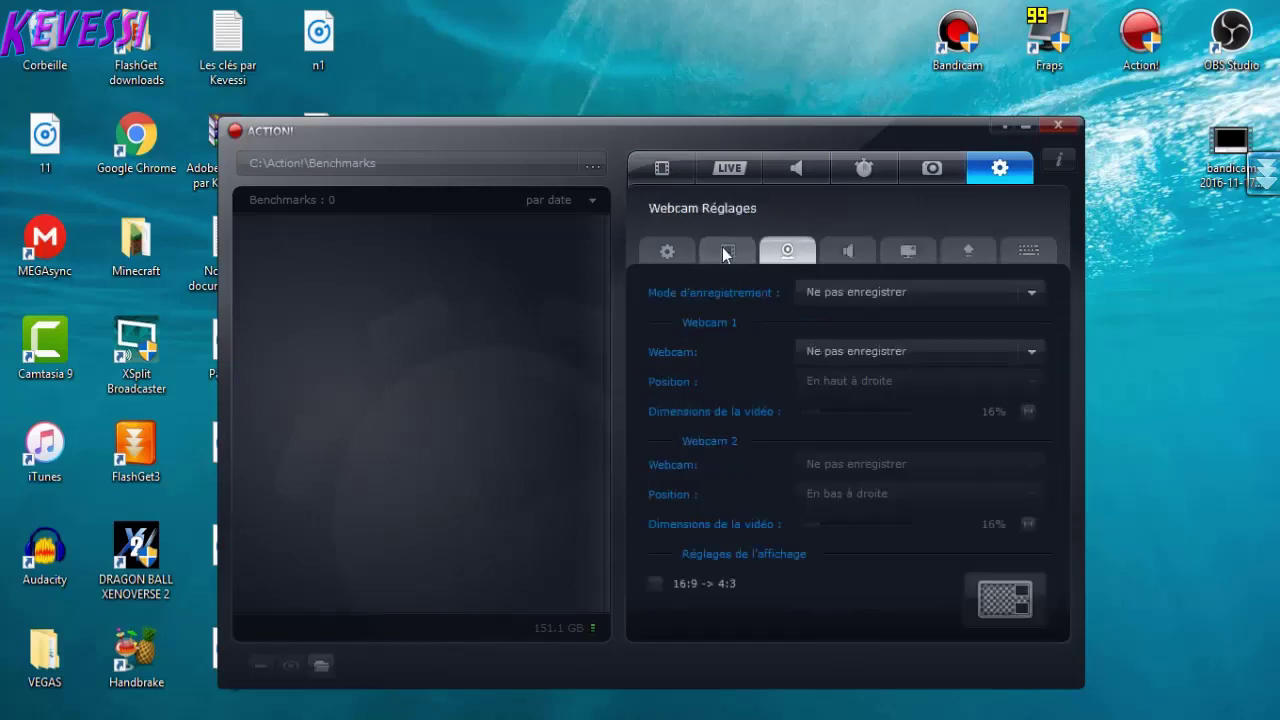
# - Set the video recording quality to Haute and the input range to 16-235
pyautogui.click(724, 249)
pyautogui.click(855, 317)
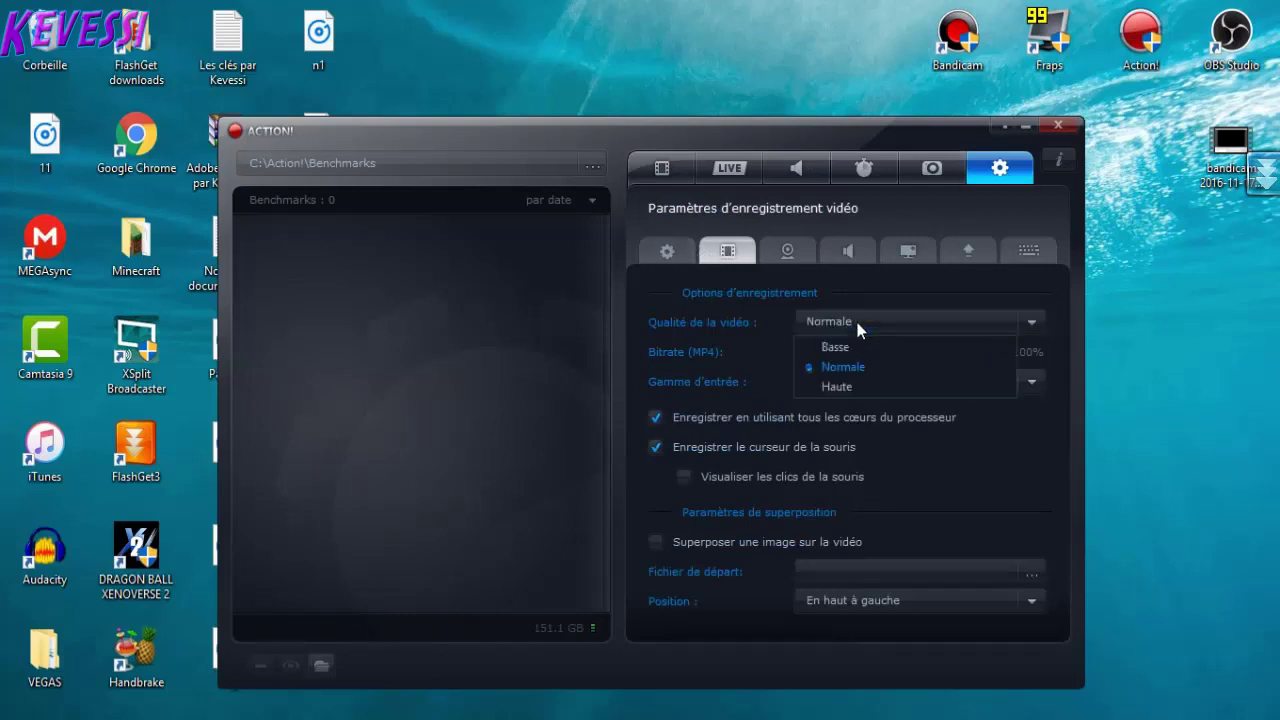
pyautogui.click(868, 383)
pyautogui.click(871, 383)
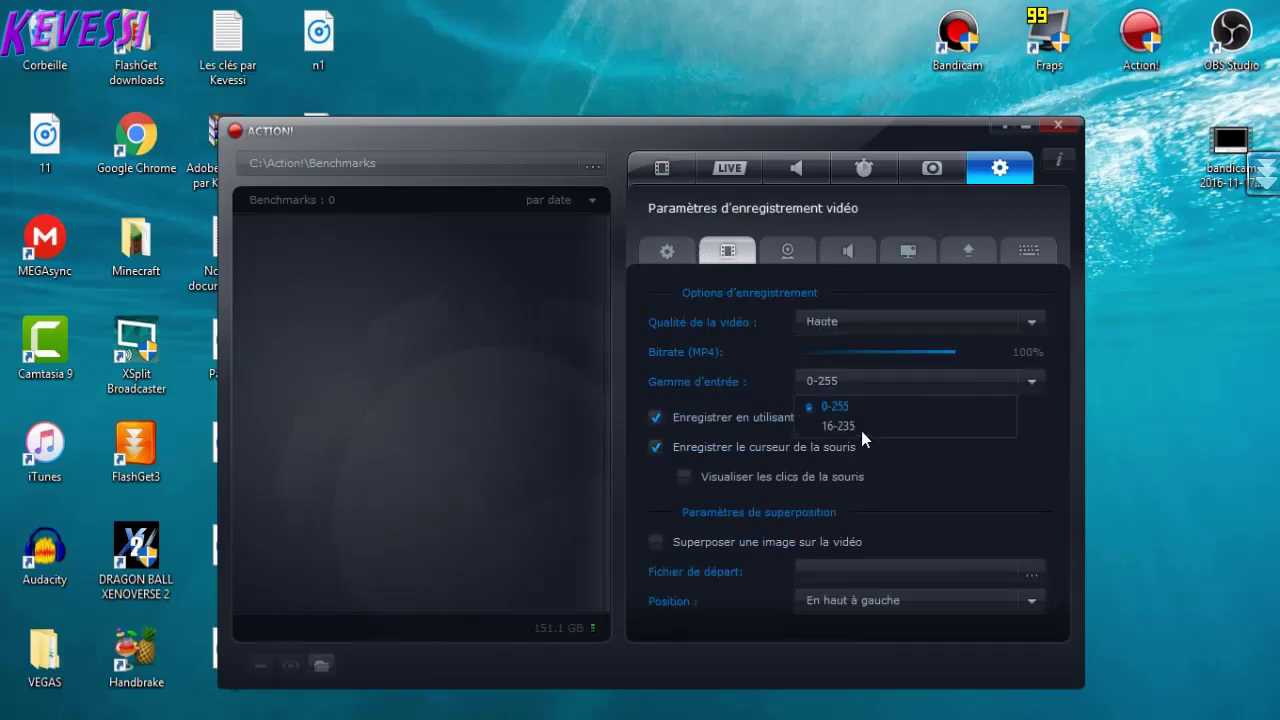
pyautogui.click(861, 431)
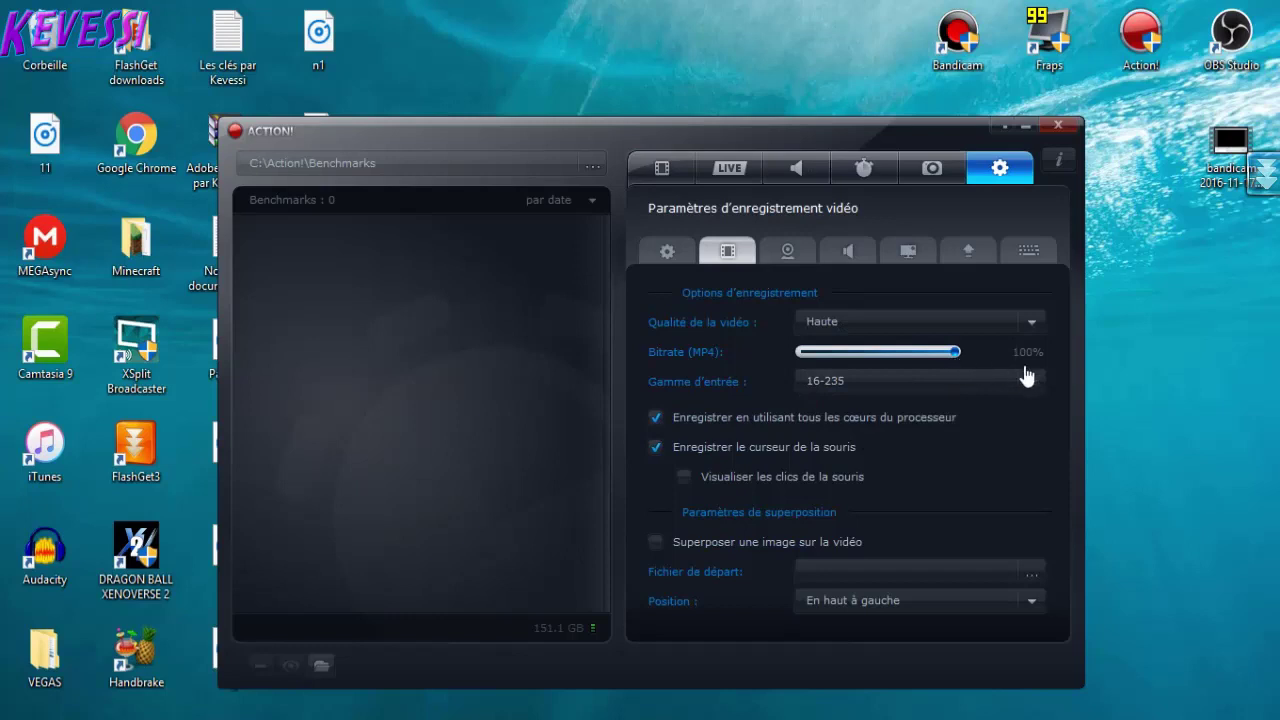
# - Enable mouse click visualisation for recordings and dismiss the information notice
pyautogui.click(681, 480)
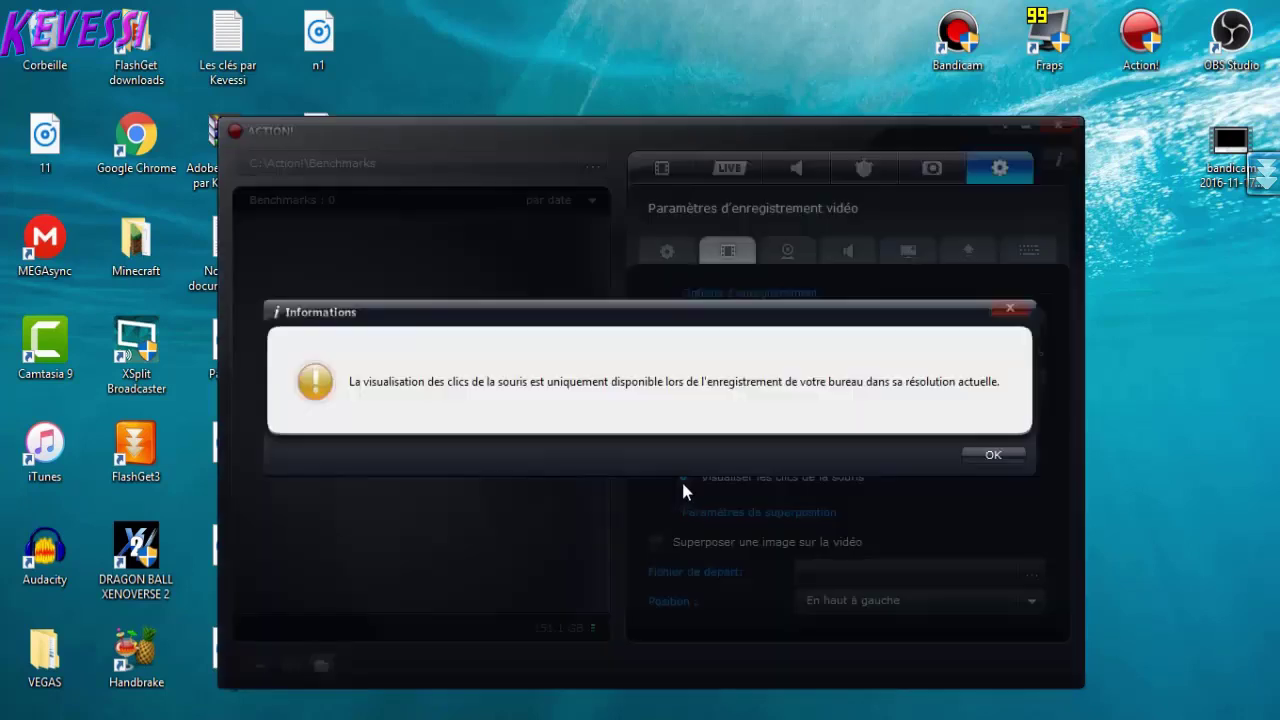
pyautogui.click(990, 456)
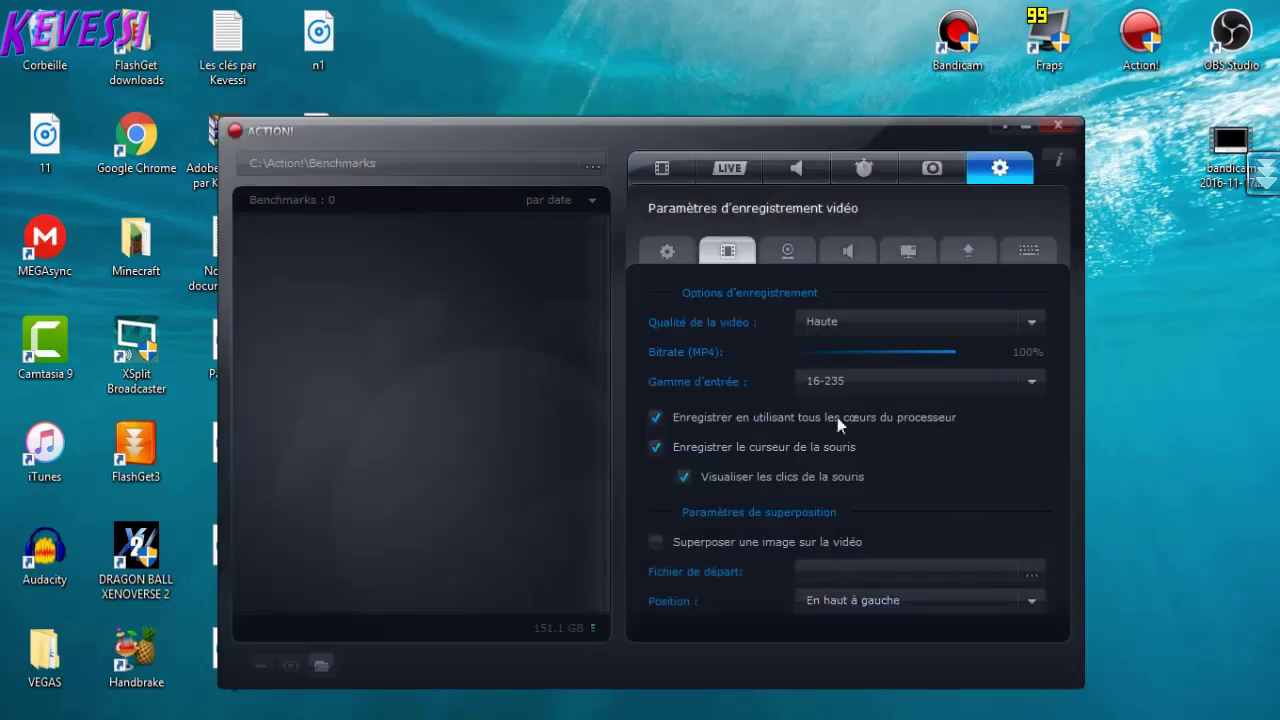
pyautogui.click(677, 183)
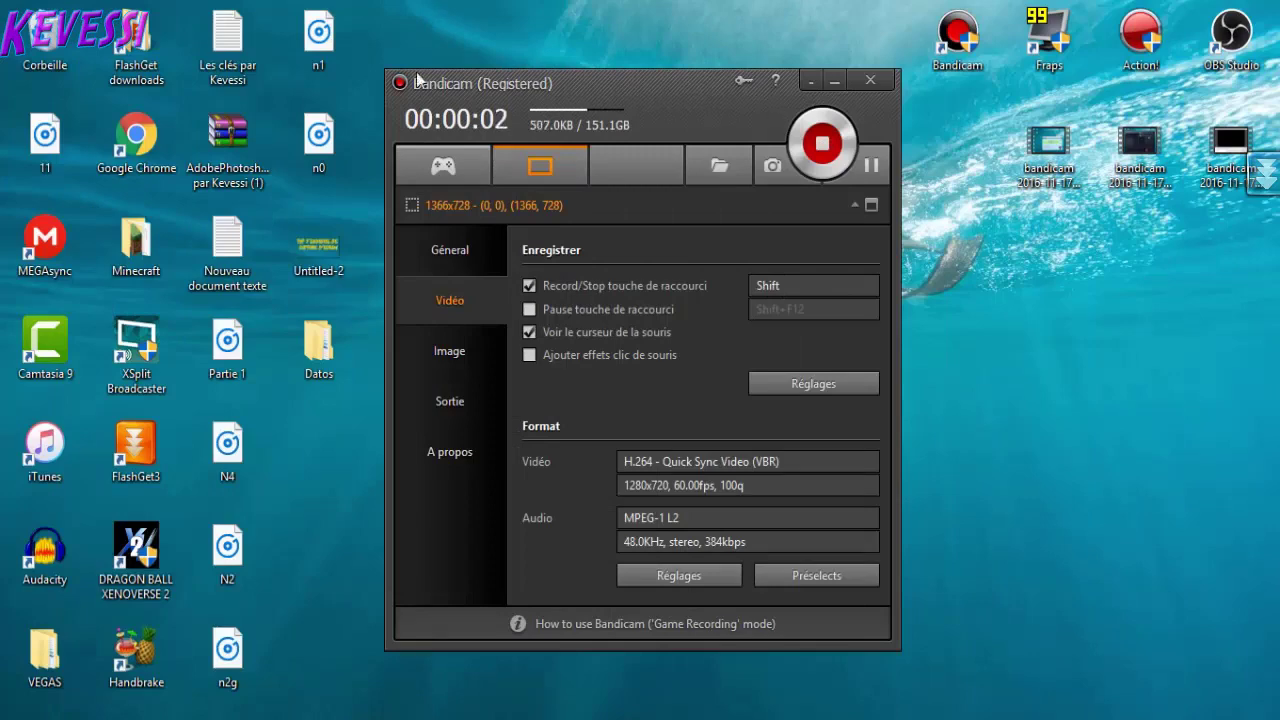
# - Switch to Bandicam, reposition its window, and demonstrate hiding and restoring it, including from the notification area
pyautogui.moveTo(653, 85); pyautogui.dragTo(699, 127)
pyautogui.click(870, 125)
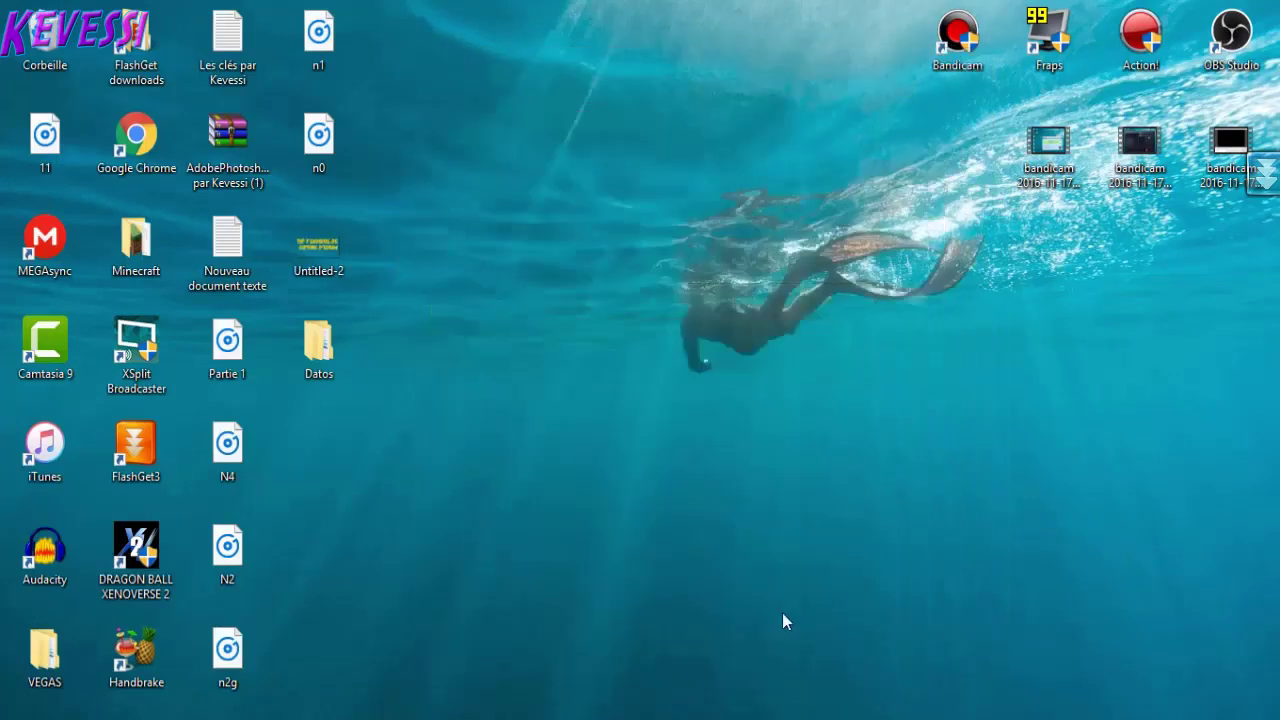
pyautogui.hotkey('alt', 'Tab')
pyautogui.click(856, 123)
pyautogui.click(1091, 660)
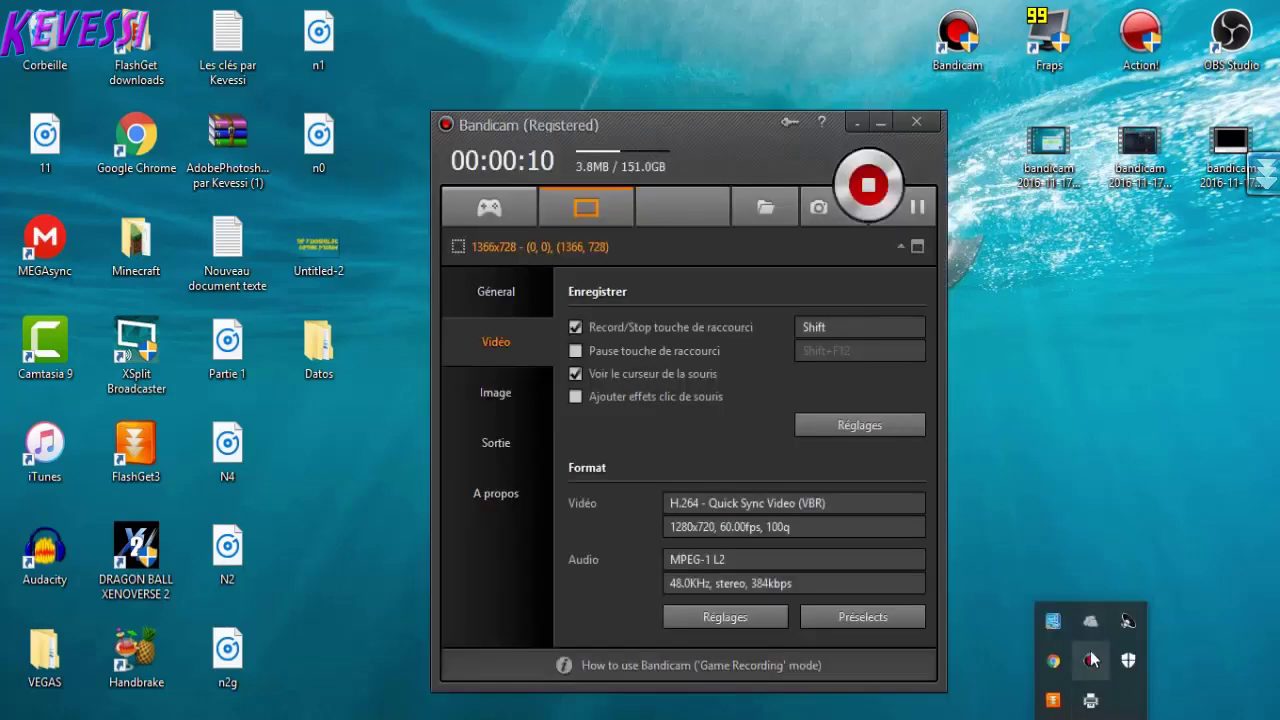
# - Try to switch to game recording mode, but decline to stop the running recording
pyautogui.click(513, 208)
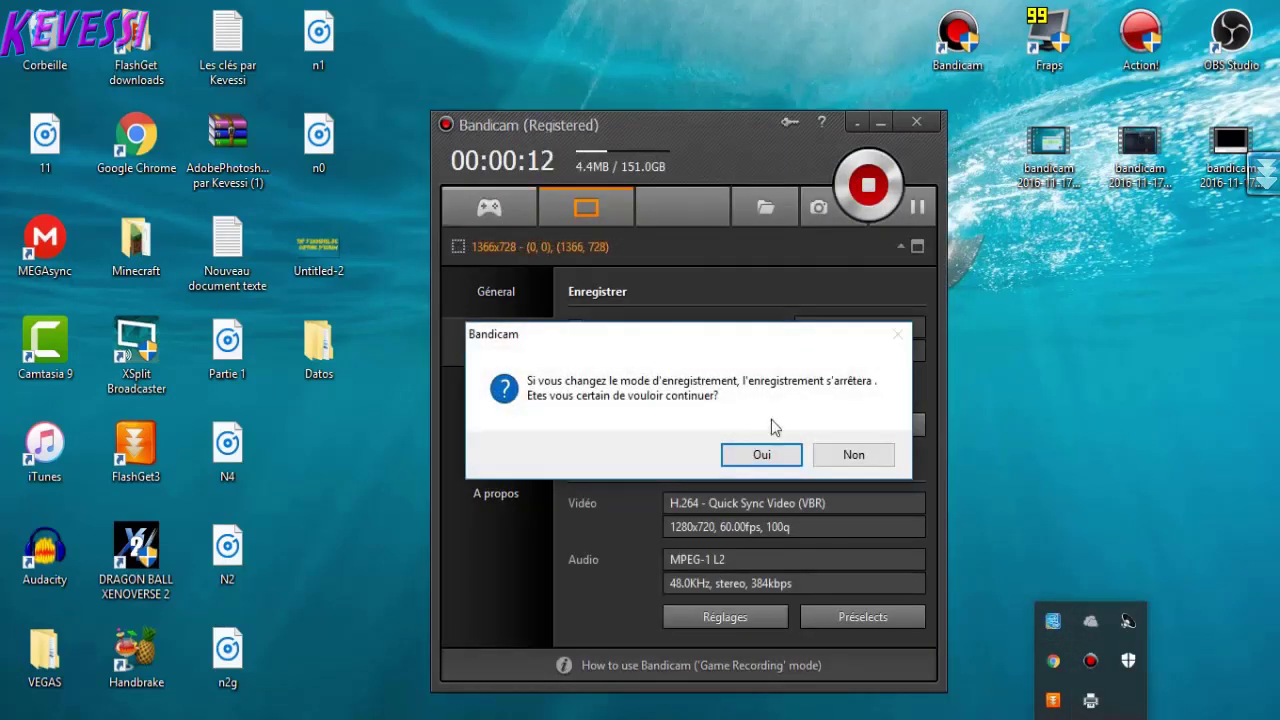
pyautogui.click(881, 457)
# - Examine Bandicam's general, video, image, output and about pages, finishing on the video recording settings
pyautogui.click(515, 291)
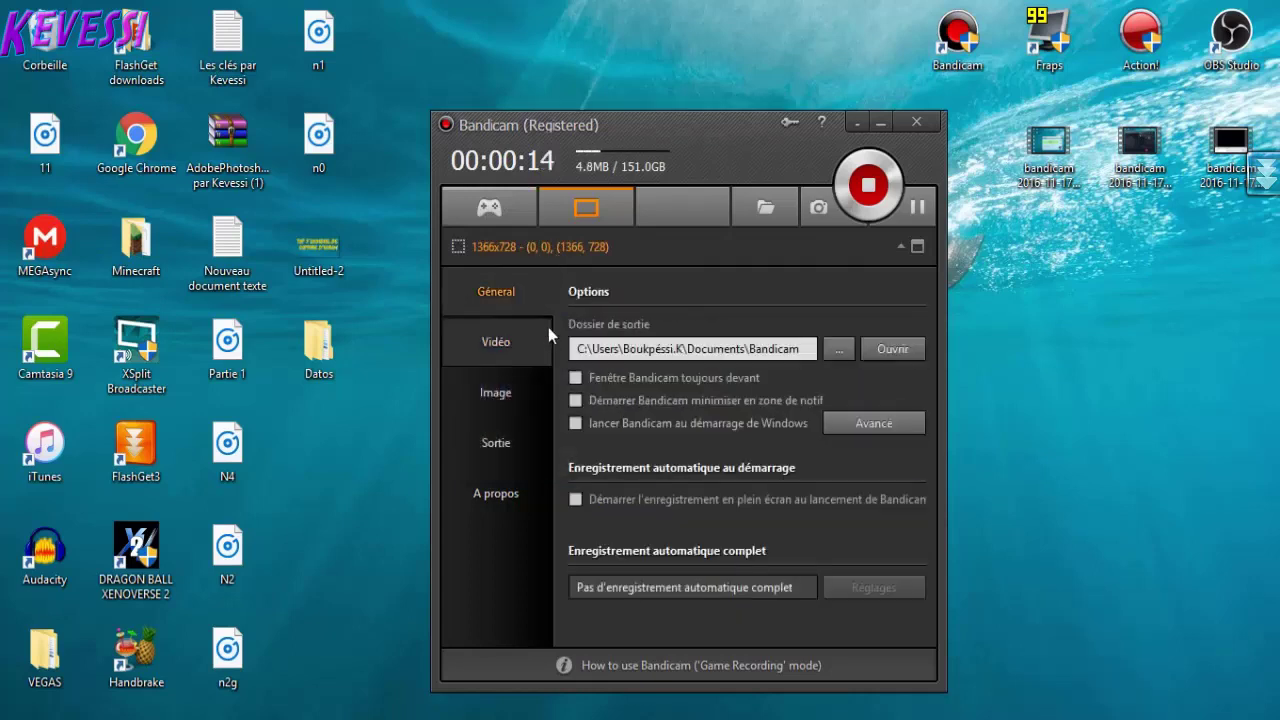
pyautogui.click(548, 350)
pyautogui.click(490, 385)
pyautogui.click(503, 443)
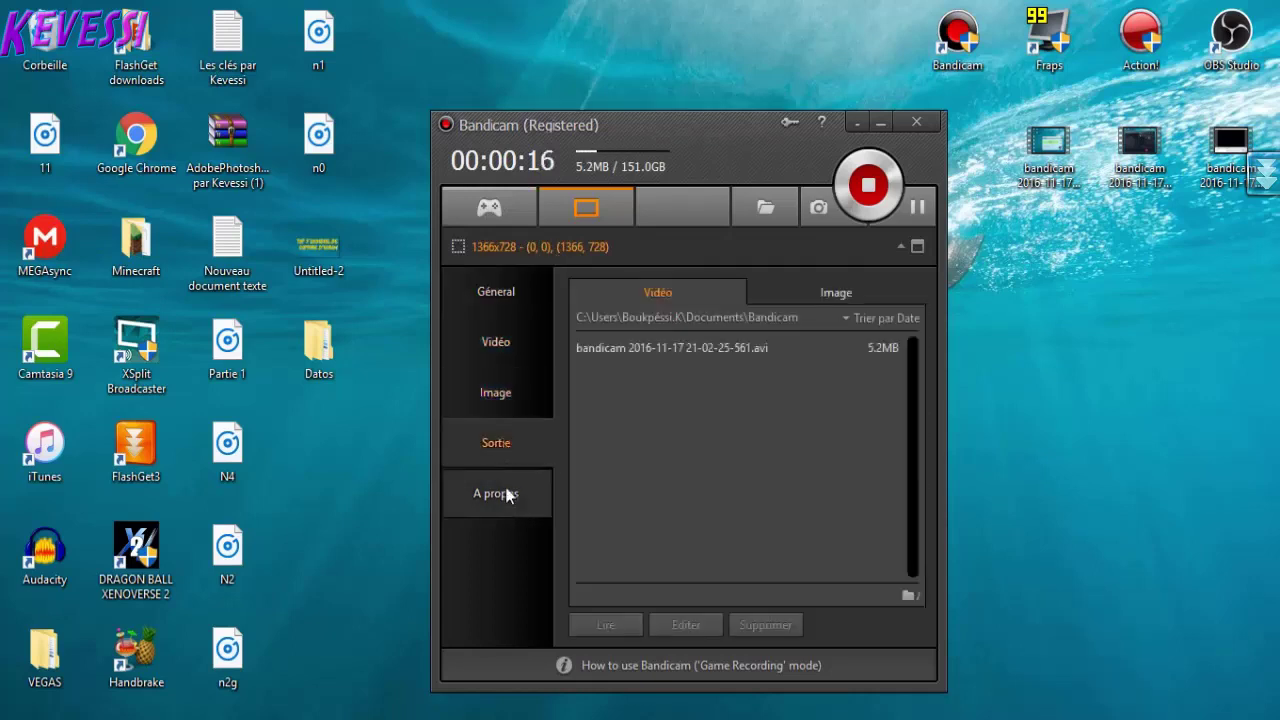
pyautogui.click(506, 494)
pyautogui.click(512, 427)
pyautogui.click(494, 498)
pyautogui.click(500, 440)
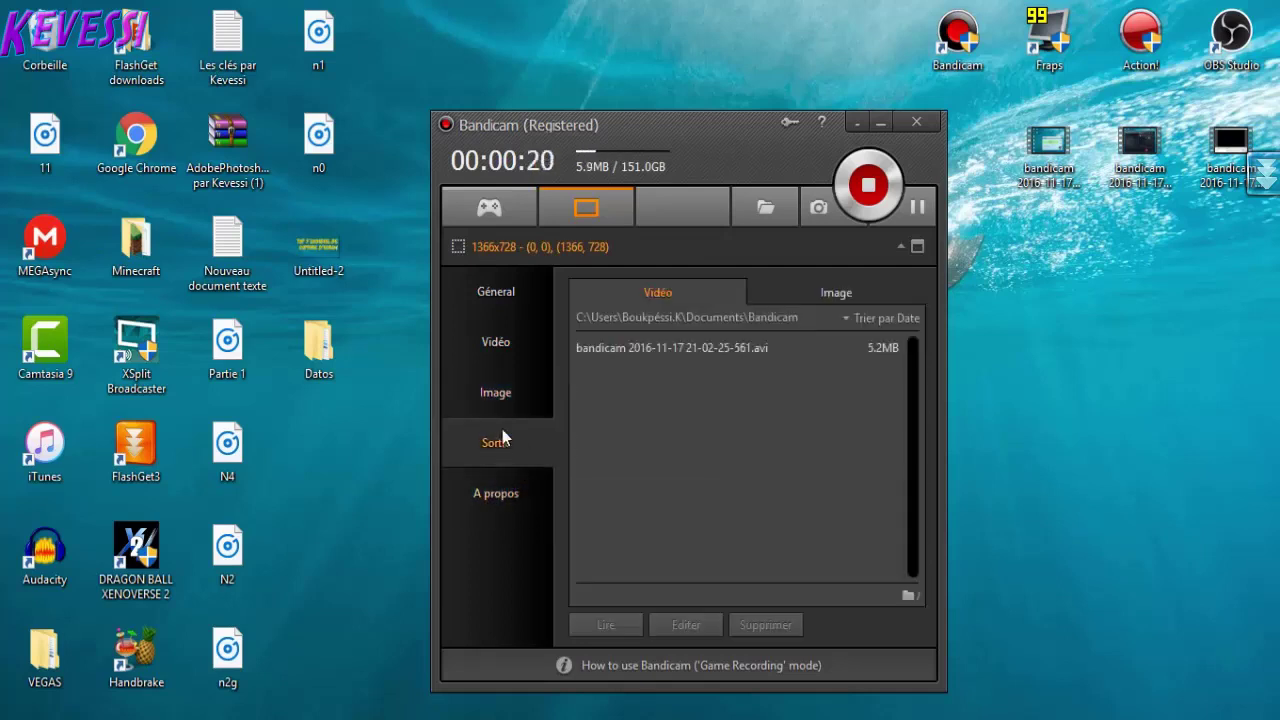
pyautogui.click(503, 400)
pyautogui.click(508, 340)
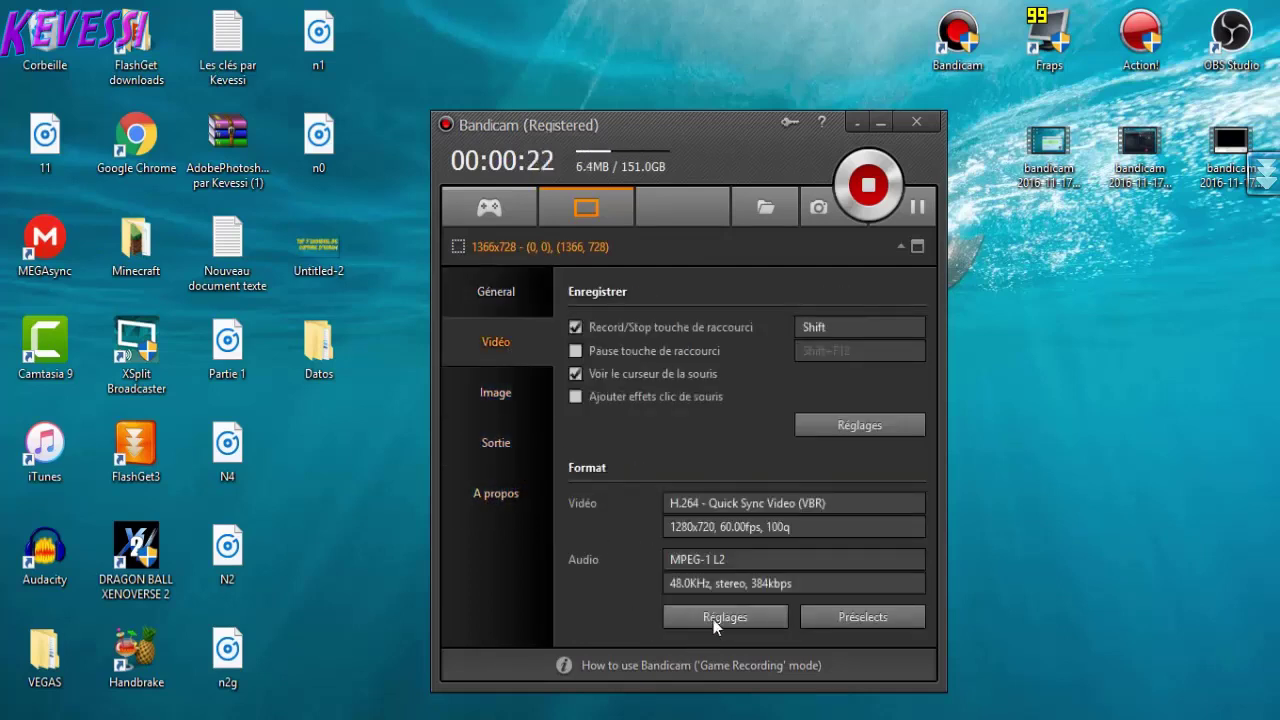
# - Review the recording sound settings, and try the Xvid video codec before reselecting H.264 (Intel Quick Sync video)
pyautogui.click(813, 425)
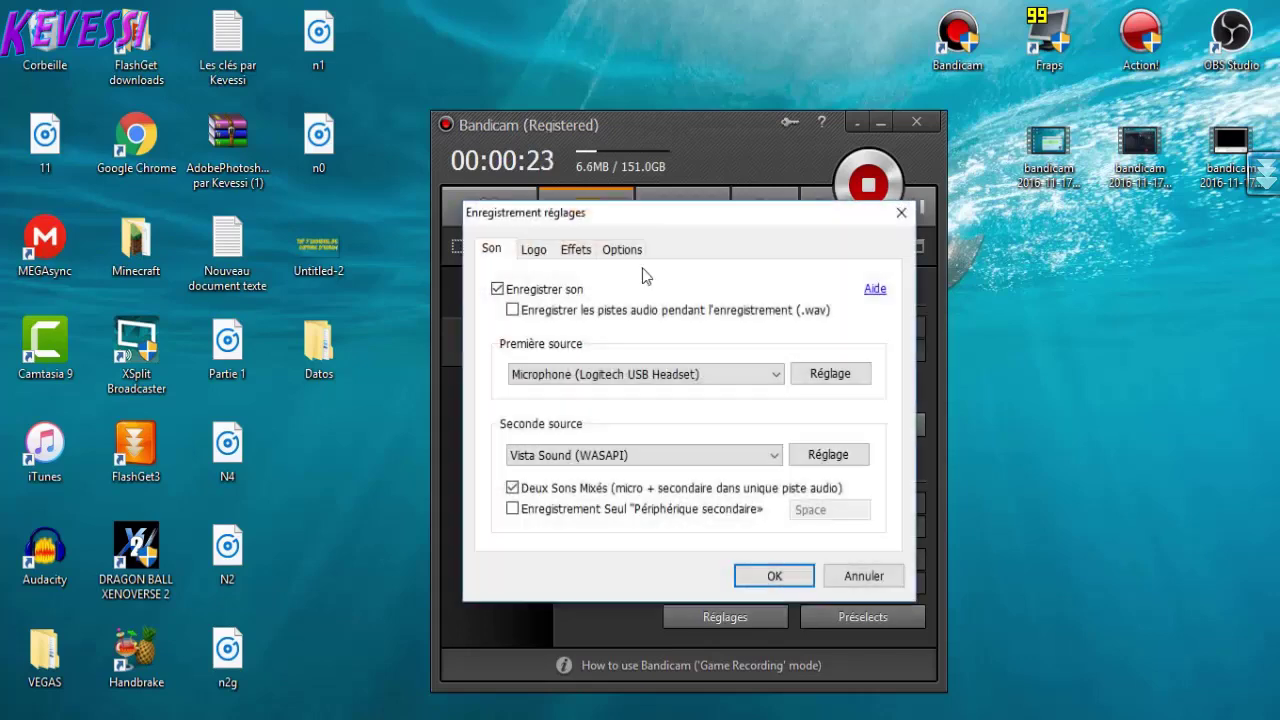
pyautogui.click(765, 578)
pyautogui.click(748, 628)
pyautogui.click(660, 350)
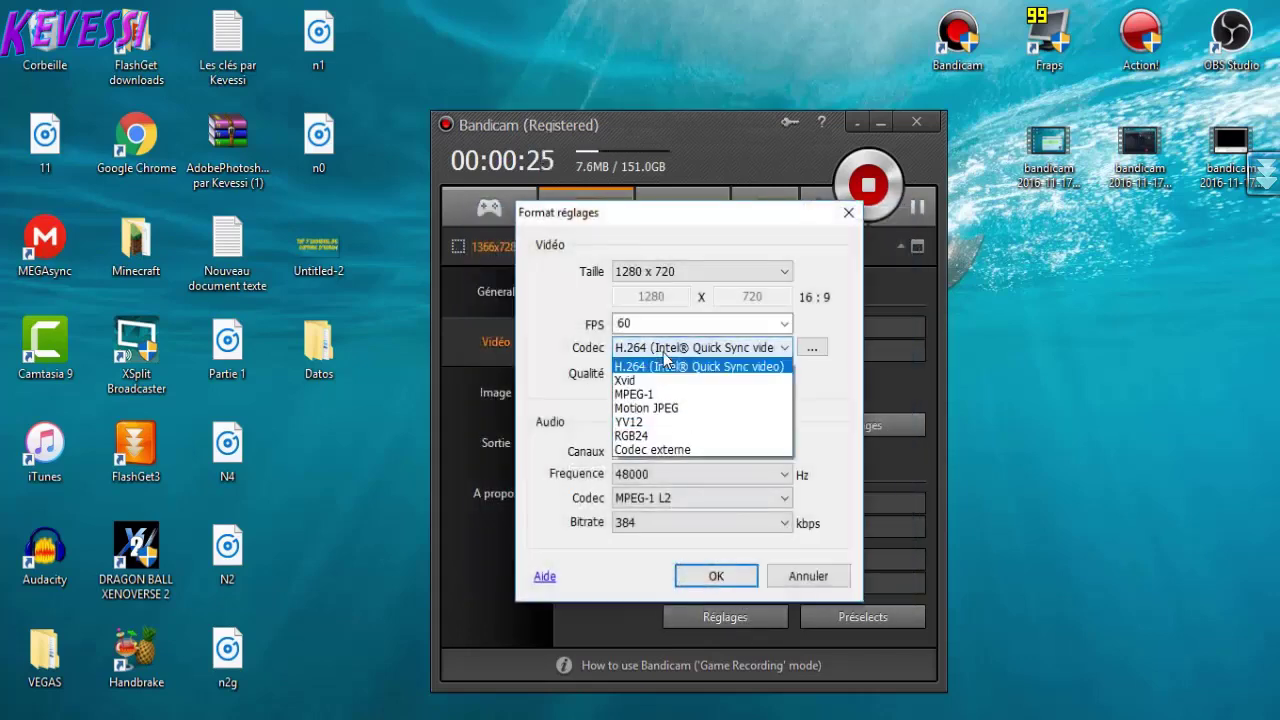
pyautogui.click(650, 391)
pyautogui.click(652, 347)
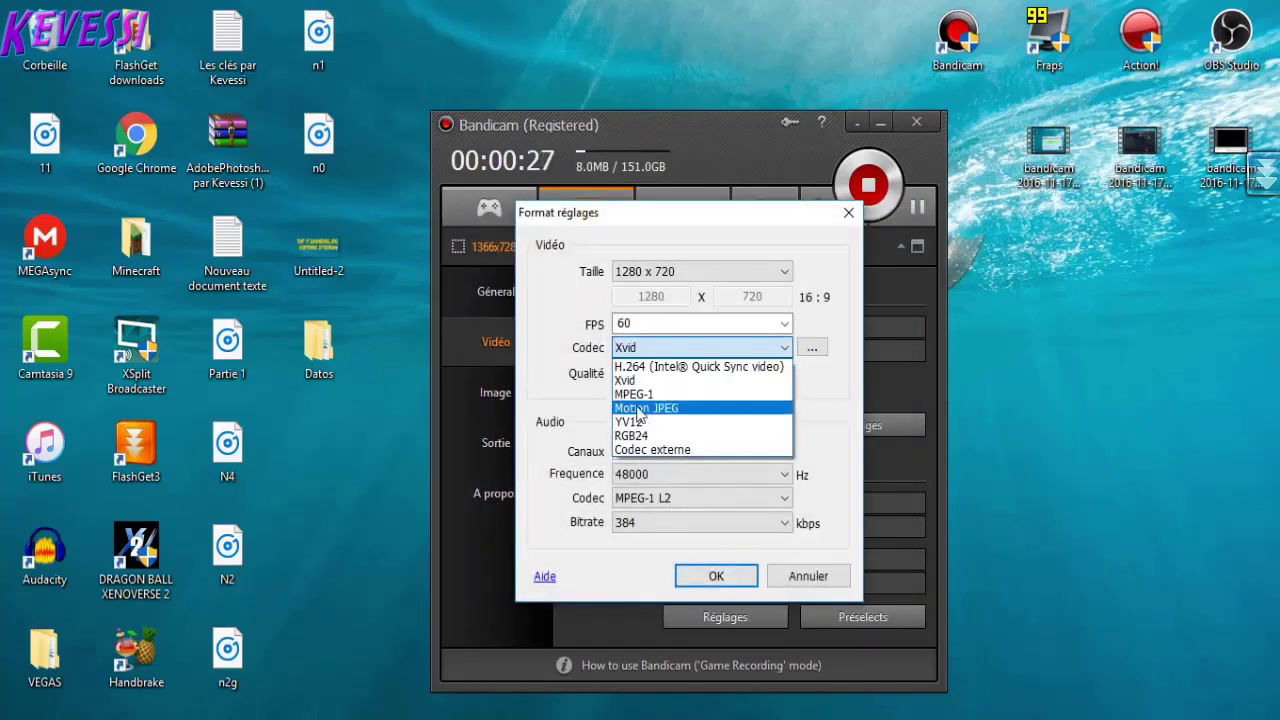
pyautogui.click(653, 361)
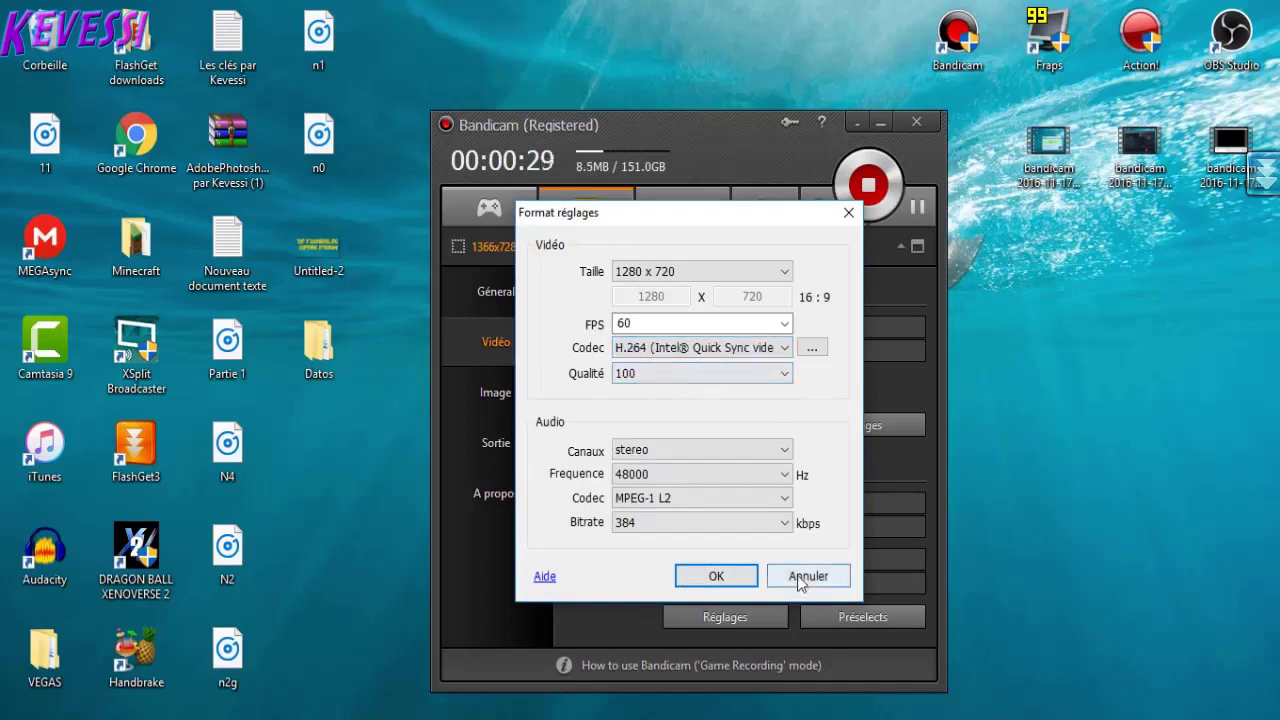
# - Try an external video codec, selecting Lagarith Lossless Codec, and cancel the codec and format changes
pyautogui.click(720, 348)
pyautogui.click(668, 447)
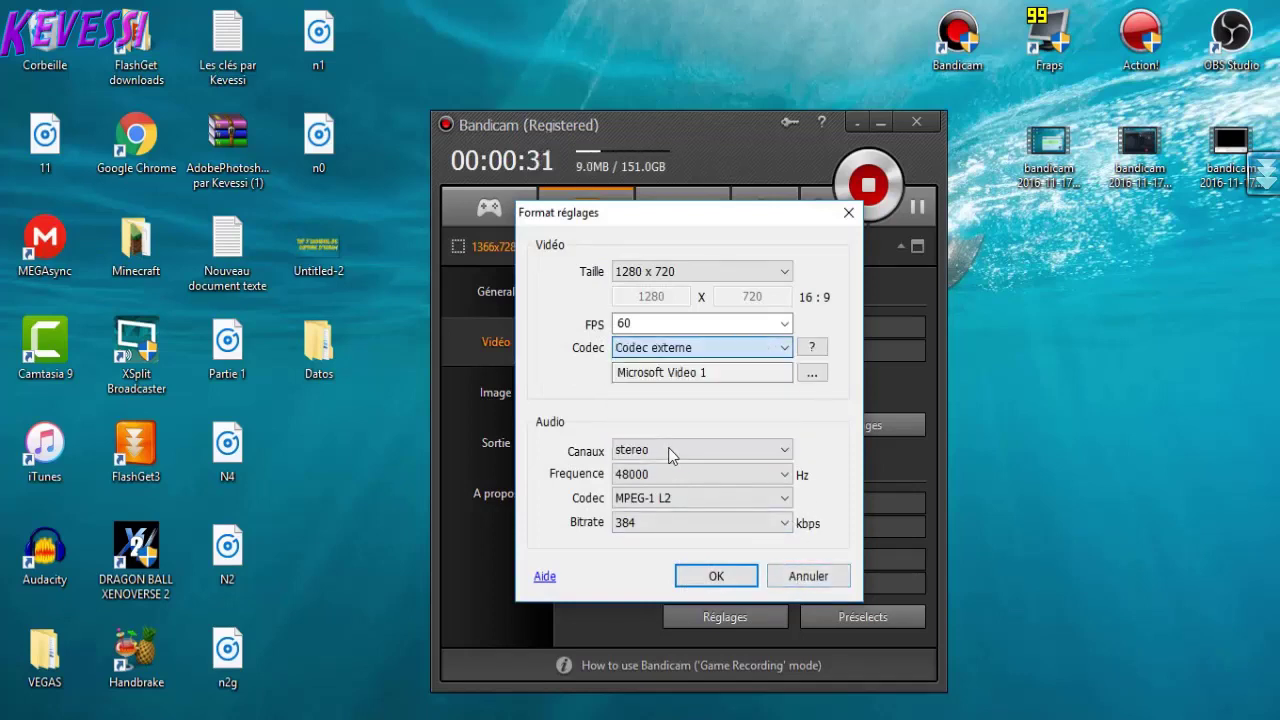
pyautogui.click(702, 378)
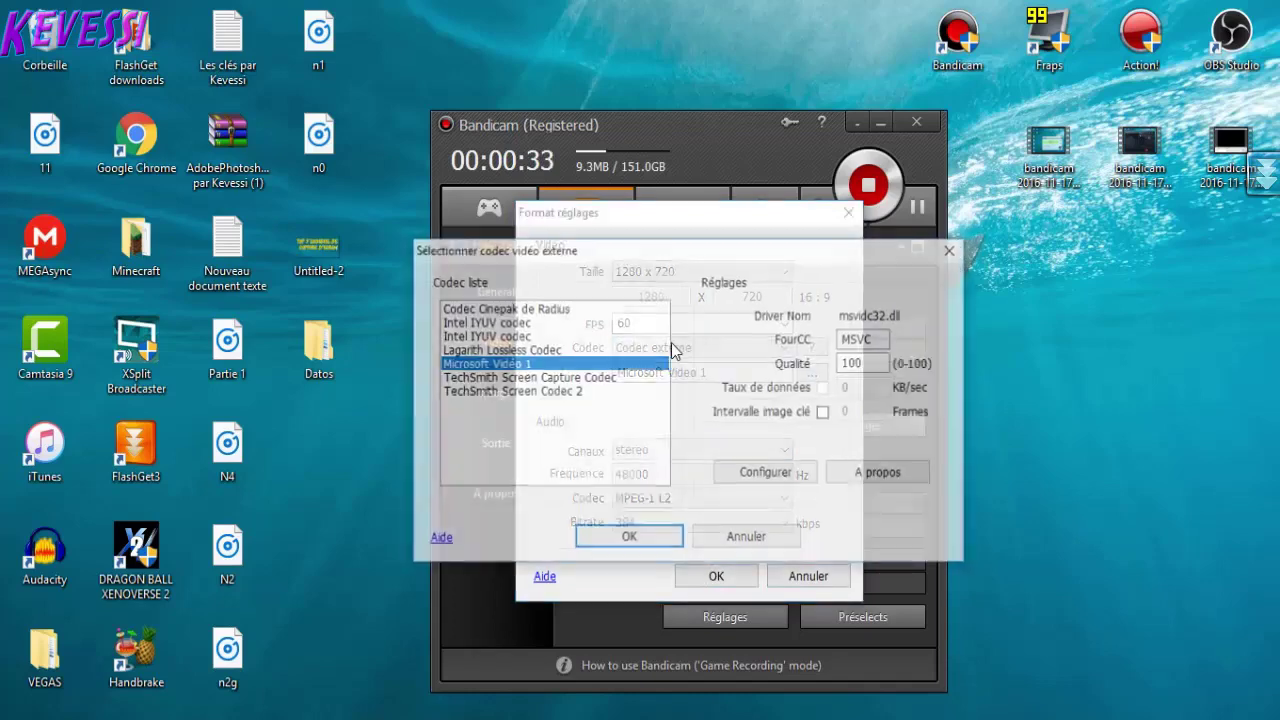
pyautogui.click(512, 337)
pyautogui.click(512, 349)
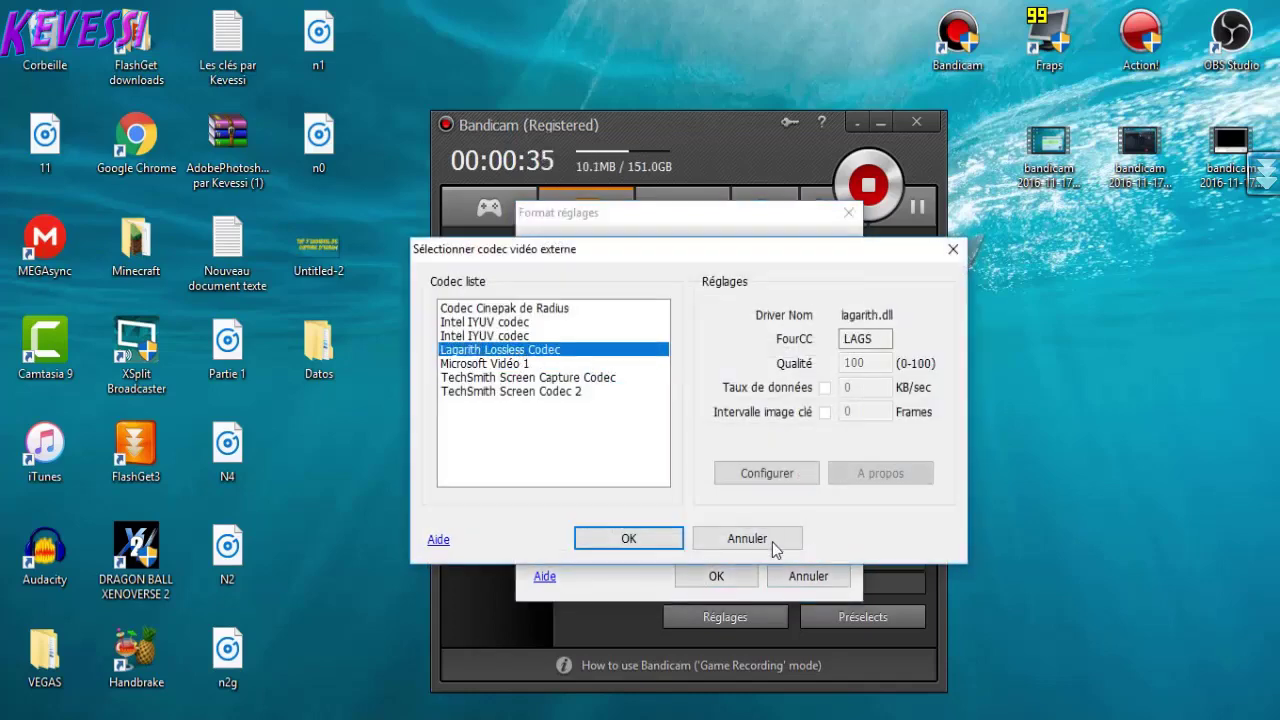
pyautogui.click(766, 537)
pyautogui.click(807, 575)
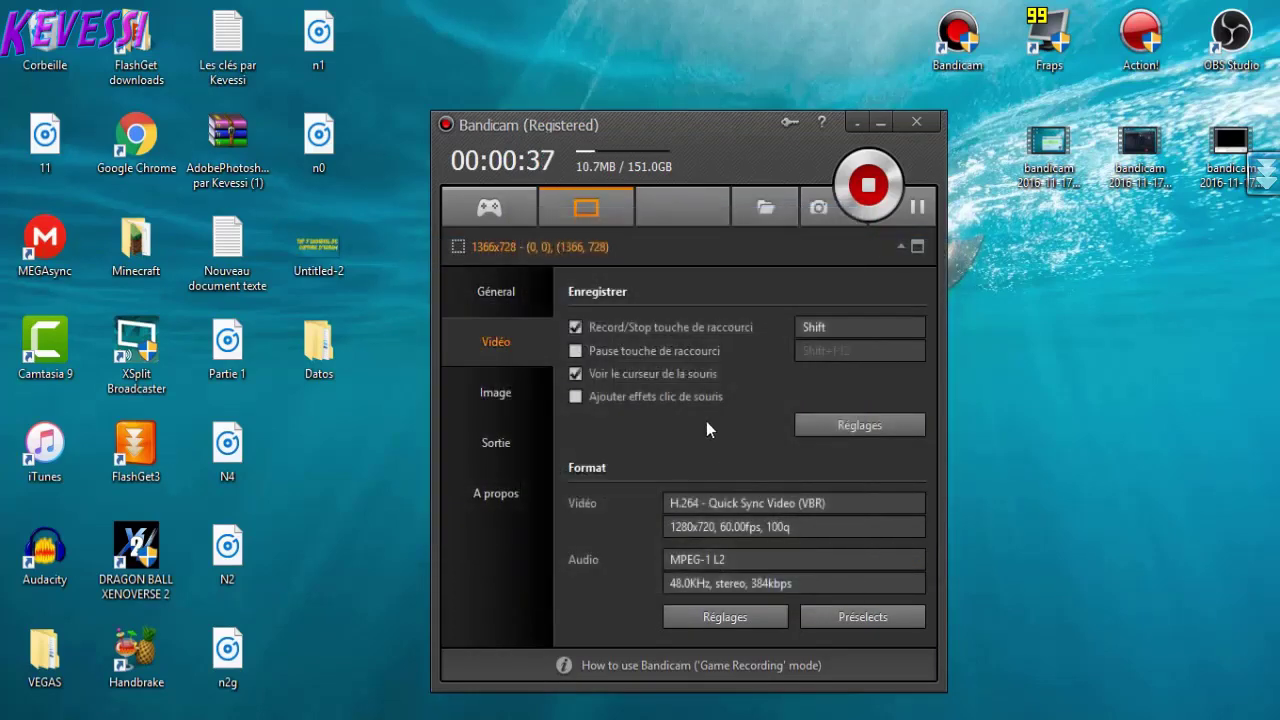
# - Examine the audio channel, frequency, codec and bitrate options and the video quality choices in the format settings
pyautogui.click(751, 621)
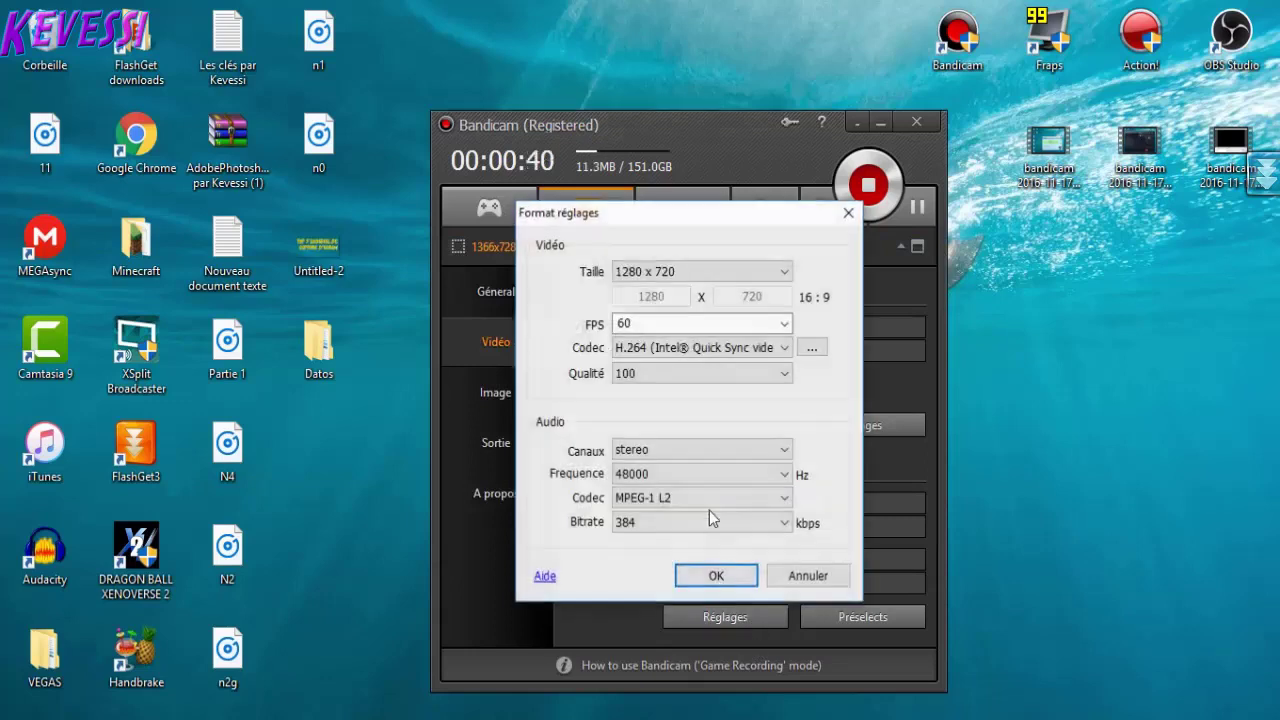
pyautogui.click(680, 452)
pyautogui.press('Escape')
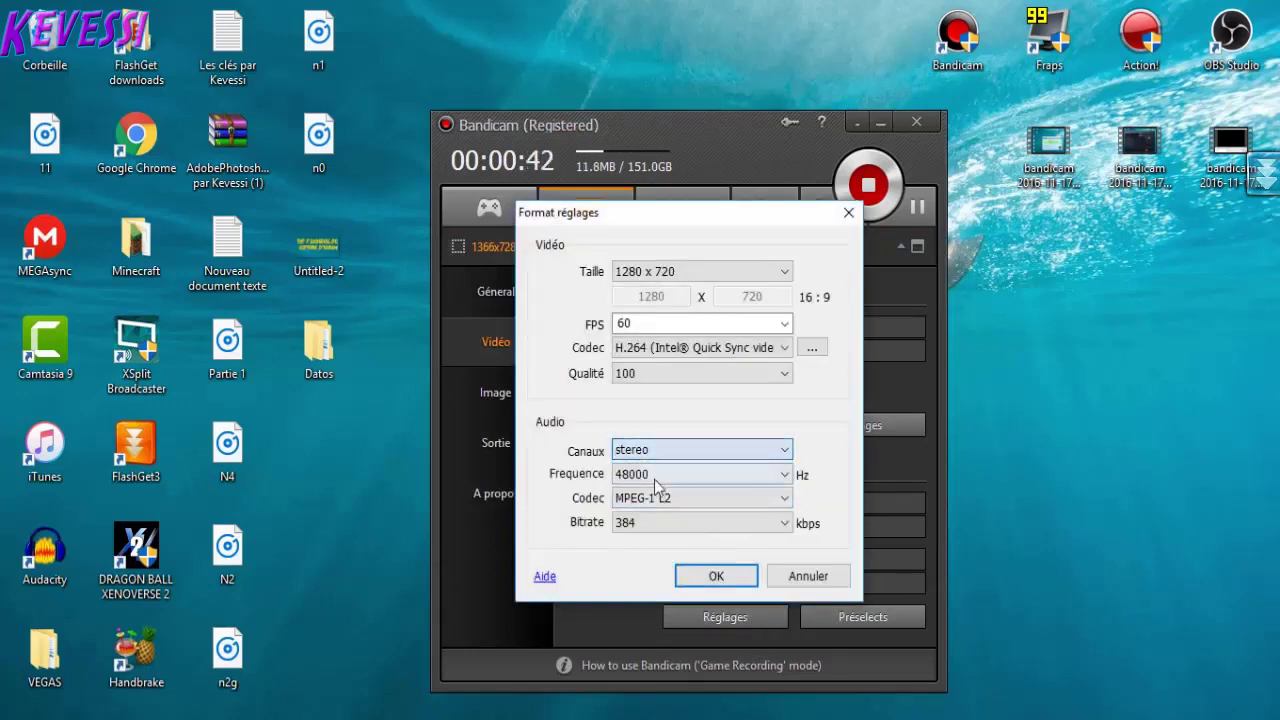
pyautogui.click(654, 476)
pyautogui.click(643, 543)
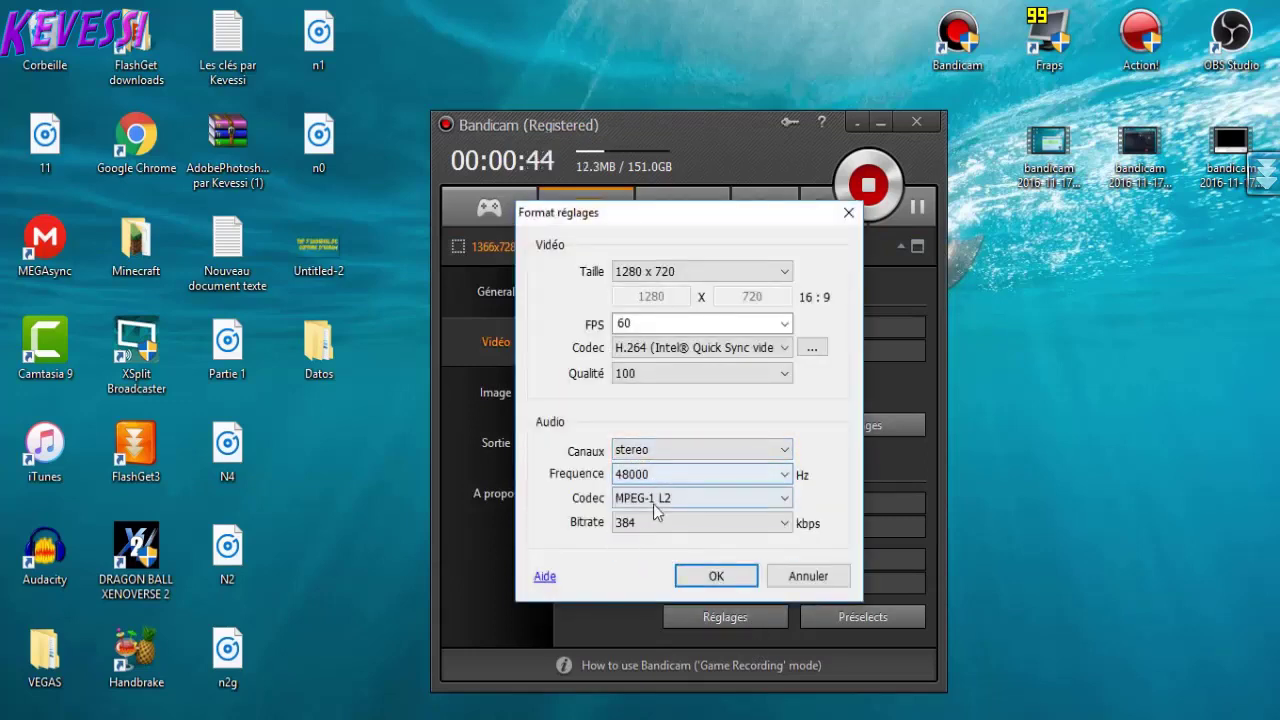
pyautogui.click(654, 500)
pyautogui.click(650, 514)
pyautogui.click(650, 522)
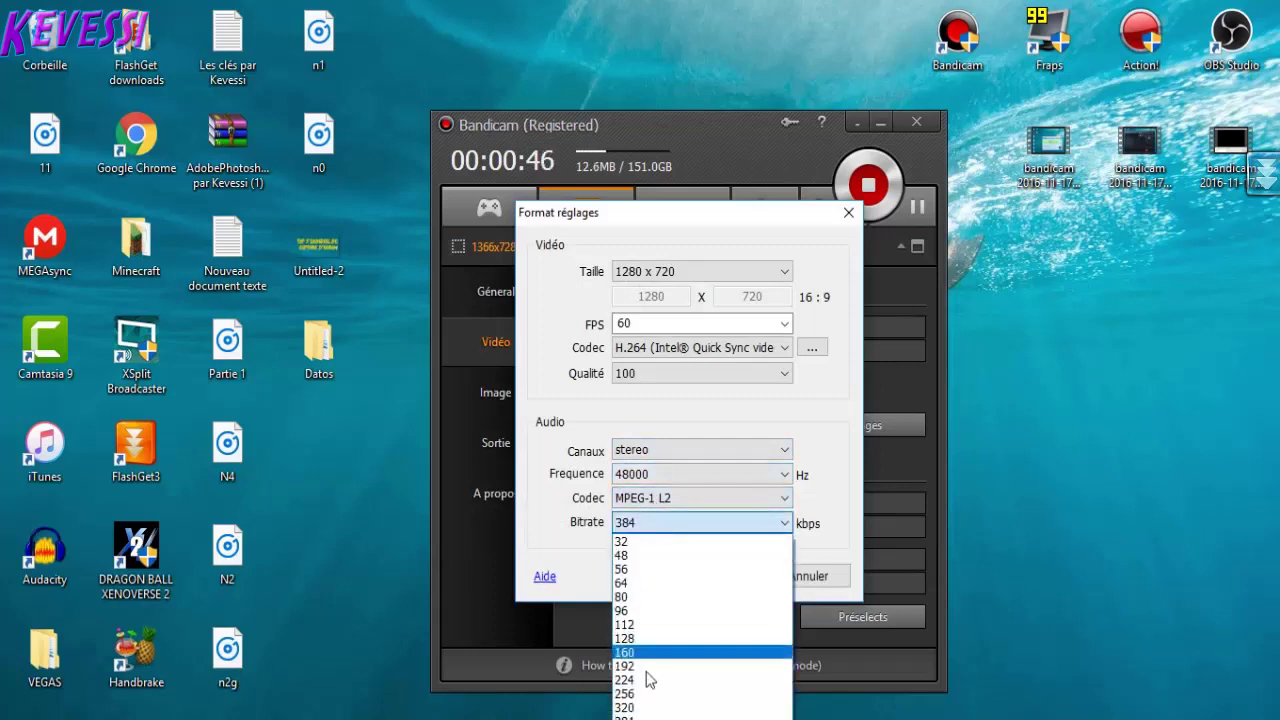
pyautogui.click(640, 716)
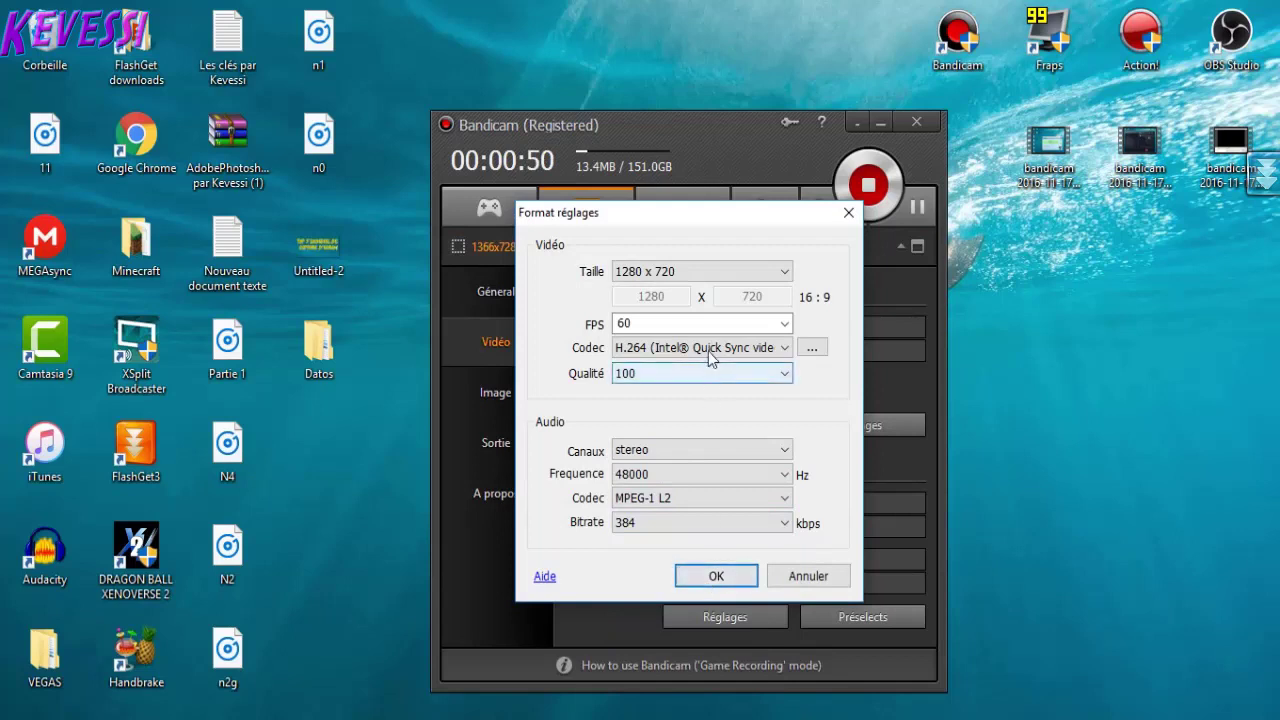
pyautogui.click(731, 378)
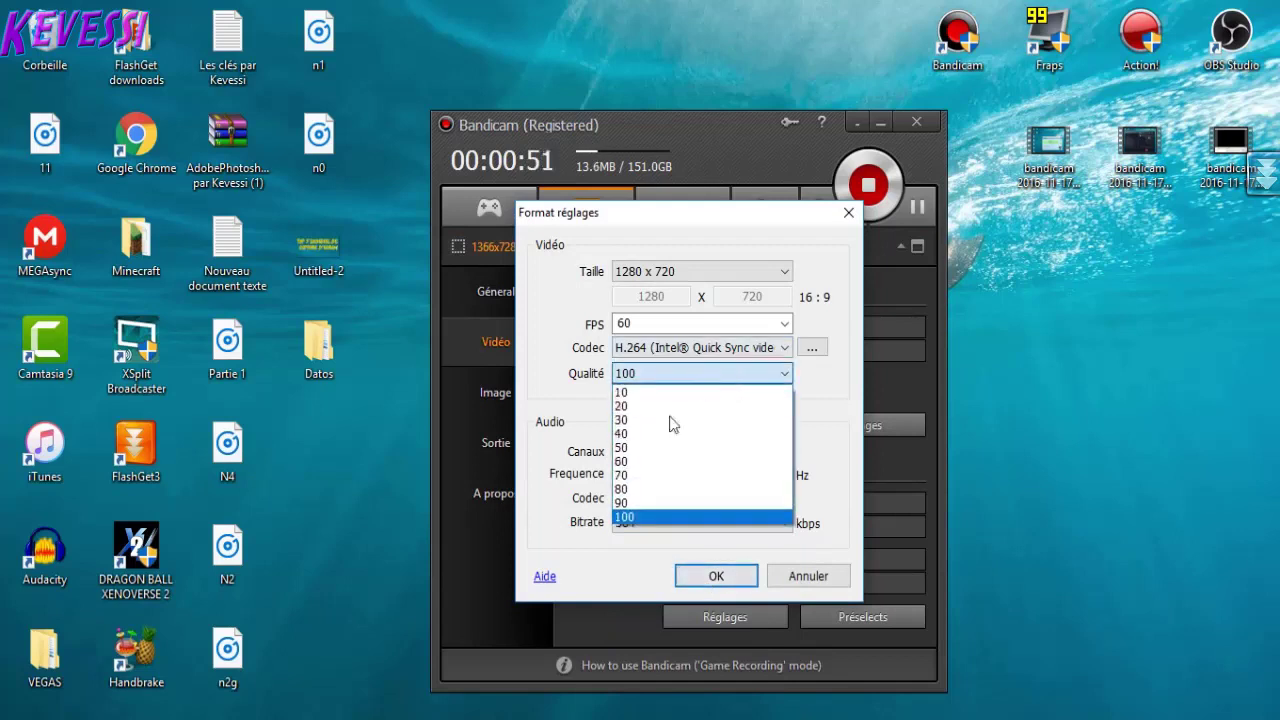
pyautogui.click(637, 518)
# - Try a frame rate of 120 FPS and a custom video size, switching the size to 1920 x 1200
pyautogui.click(784, 326)
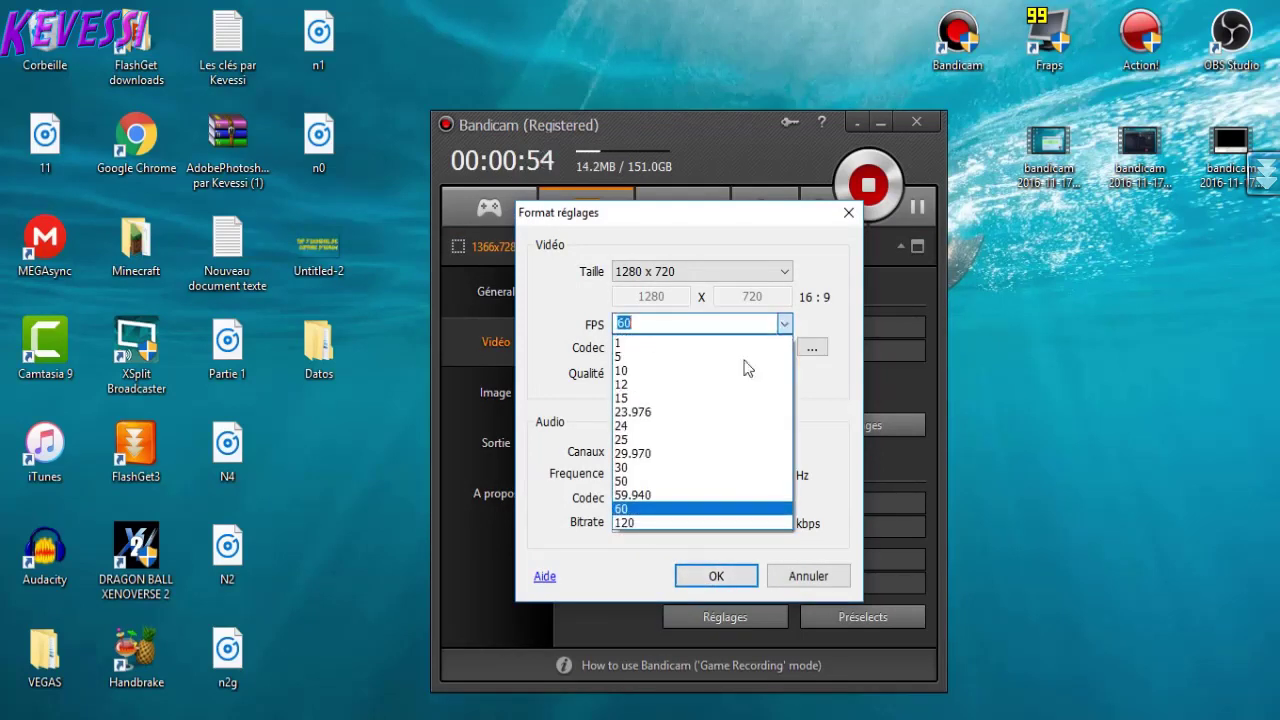
pyautogui.click(794, 440)
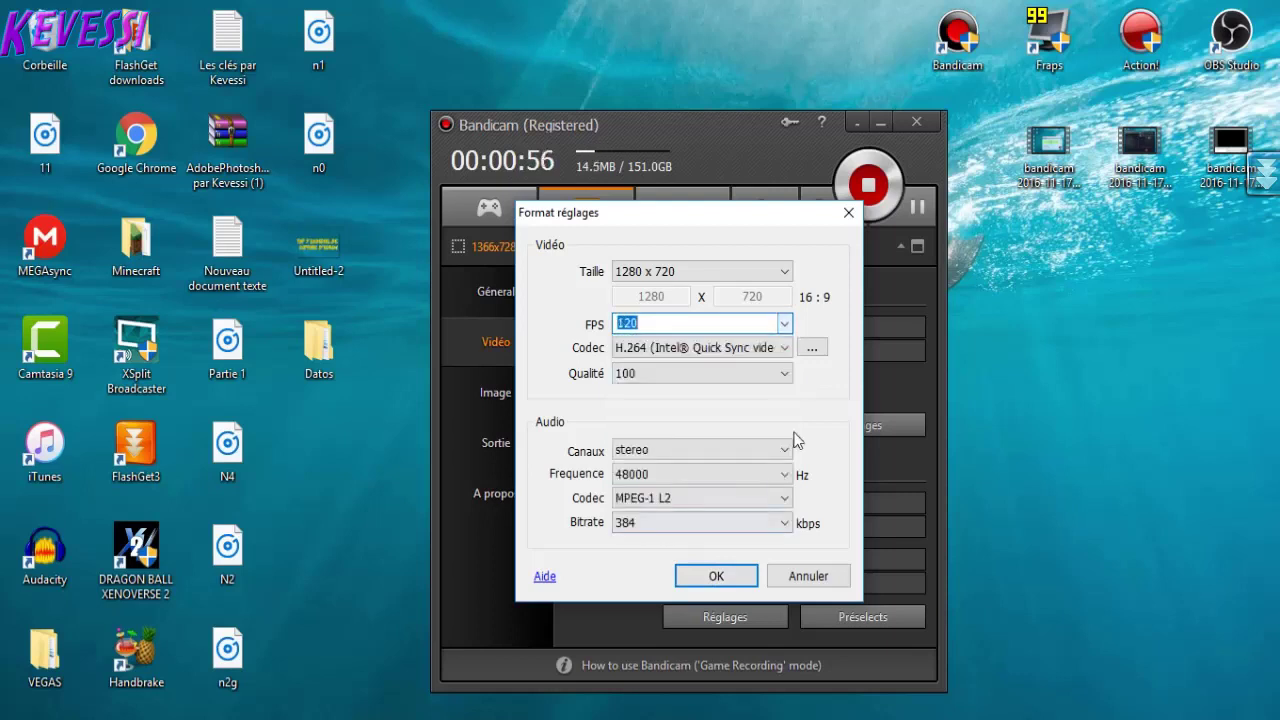
pyautogui.click(735, 273)
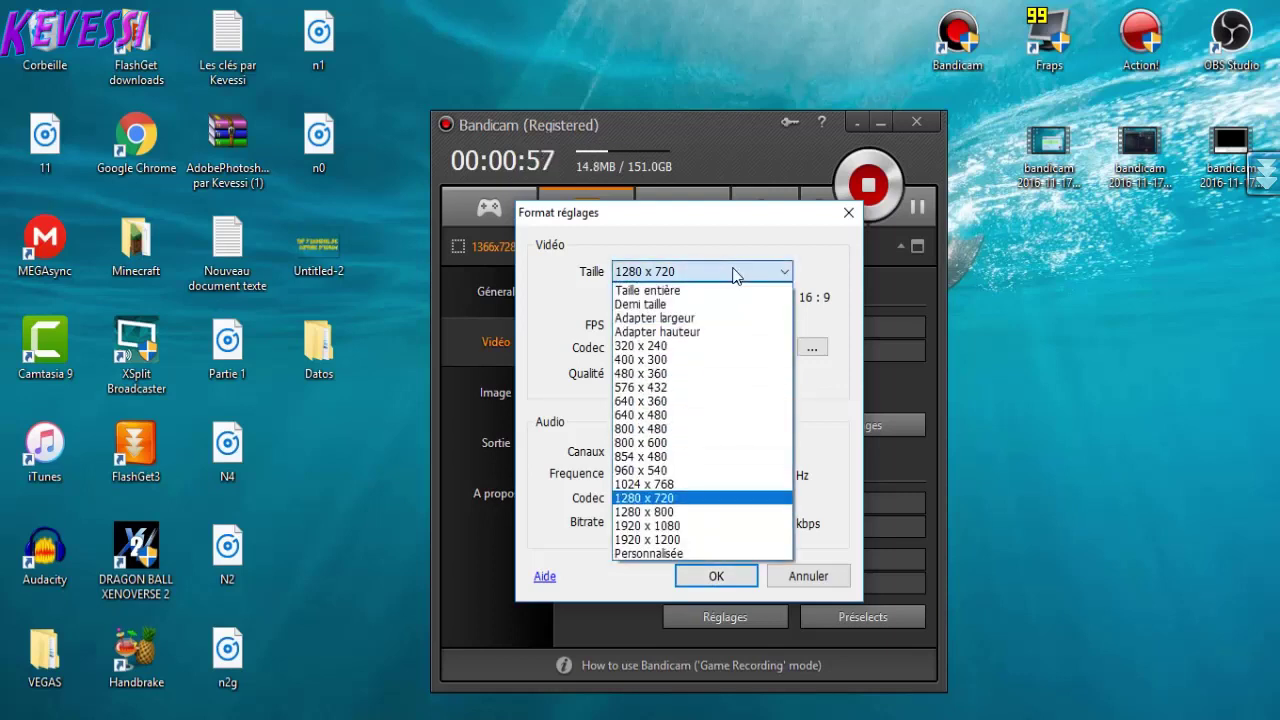
pyautogui.click(645, 554)
pyautogui.click(740, 273)
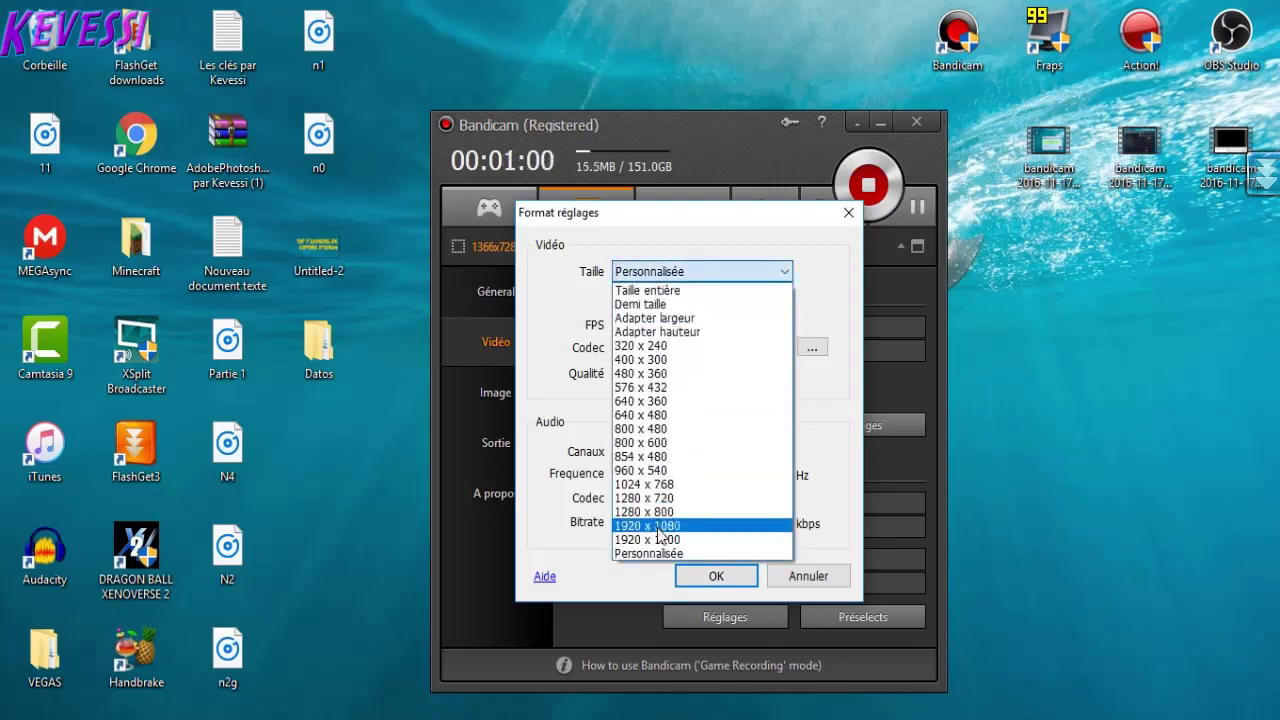
pyautogui.click(700, 540)
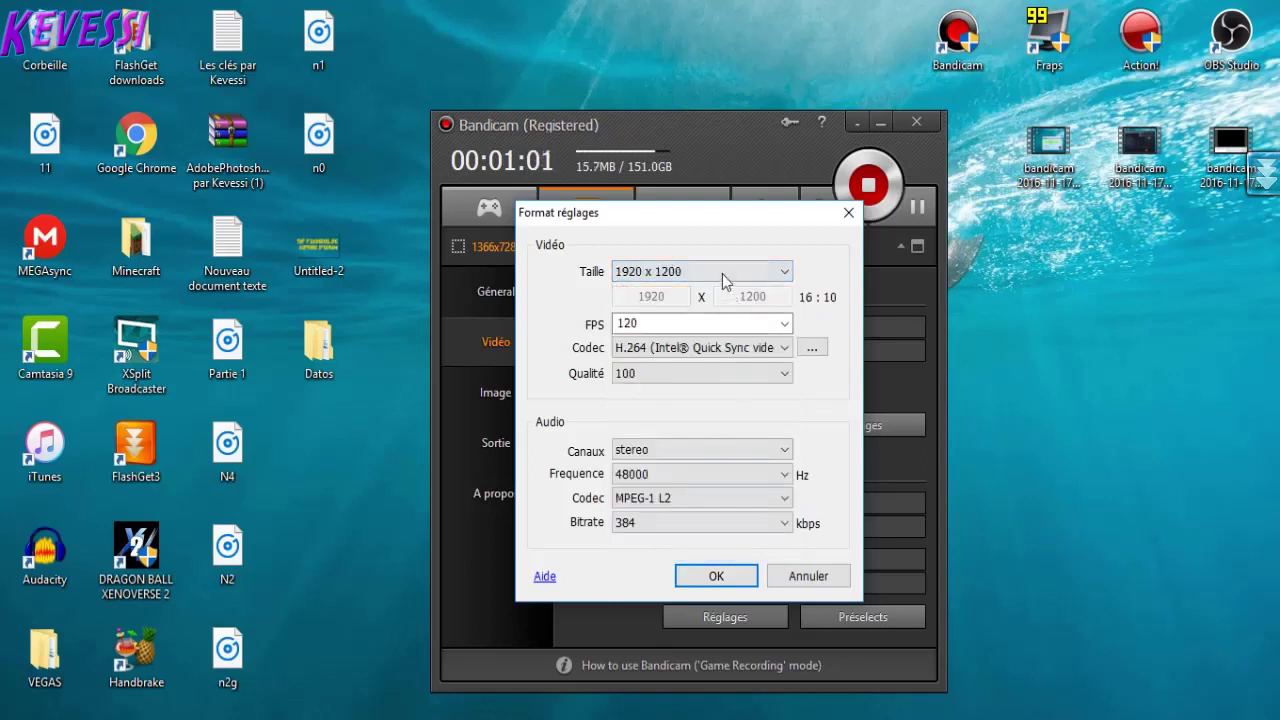
# - Return the frame rate to 60 FPS and the video size to 1280 x 720, and cancel the format settings
pyautogui.click(789, 323)
pyautogui.click(672, 509)
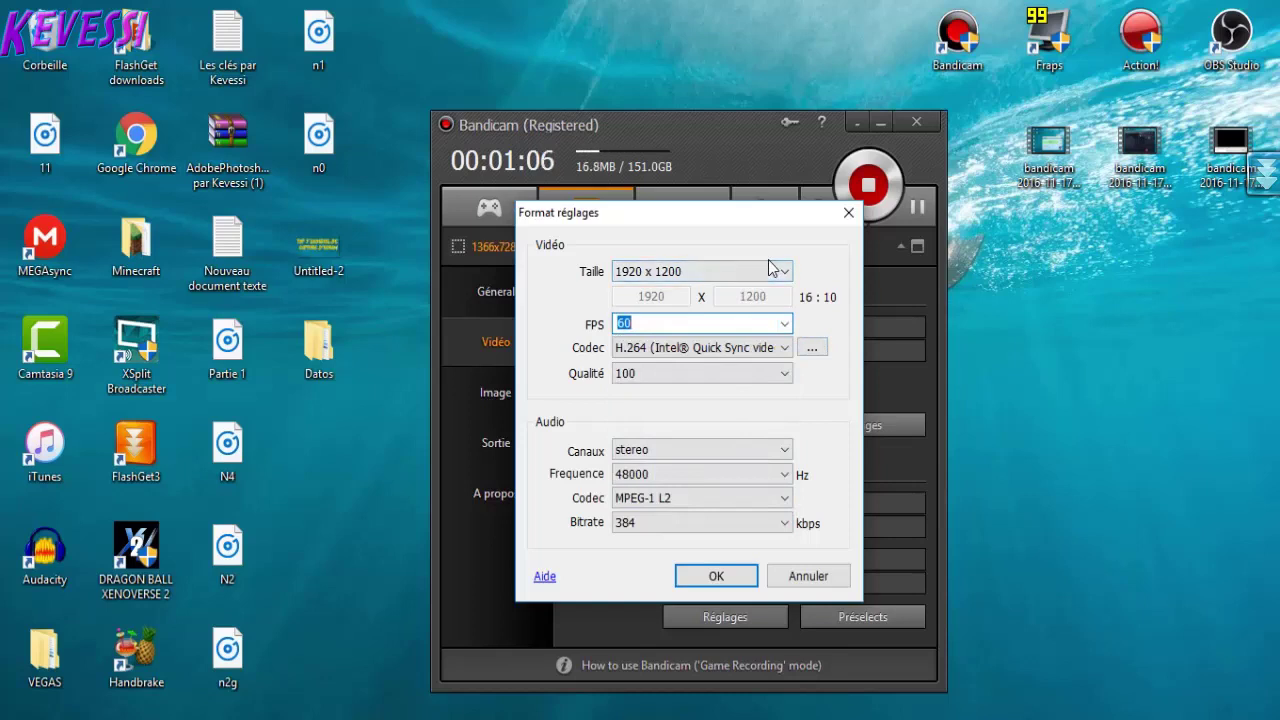
pyautogui.click(728, 264)
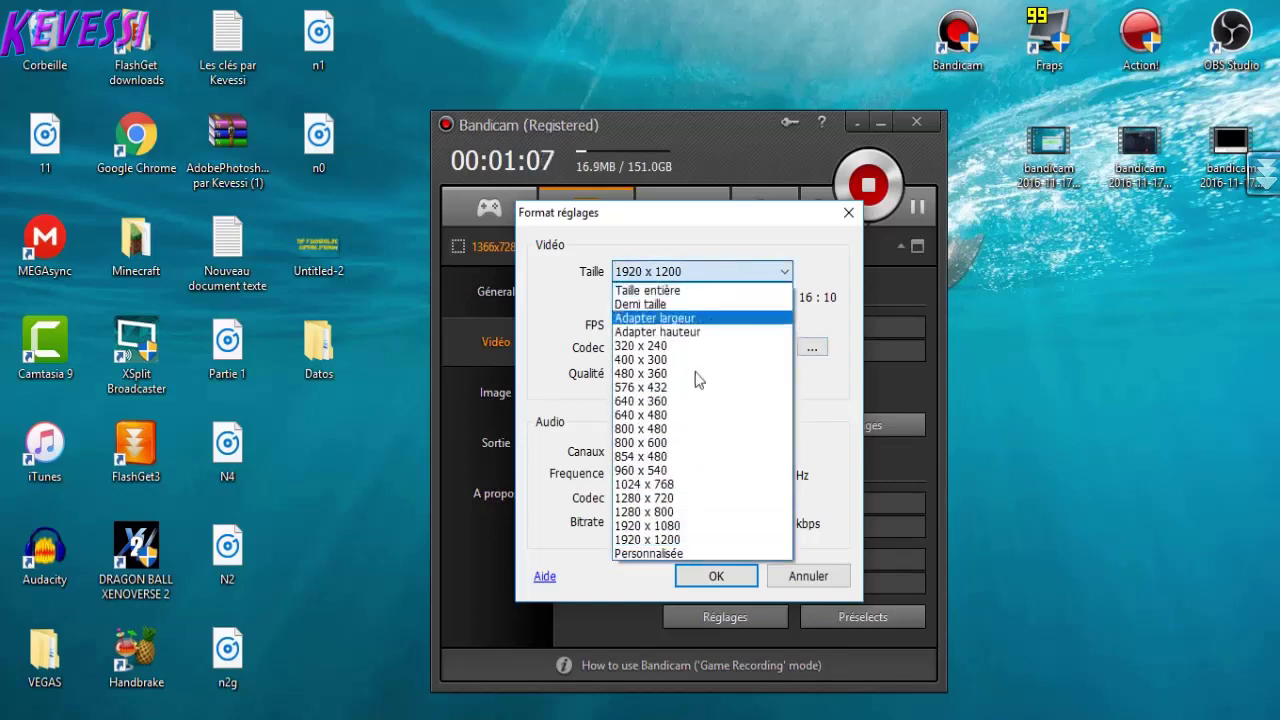
pyautogui.click(672, 500)
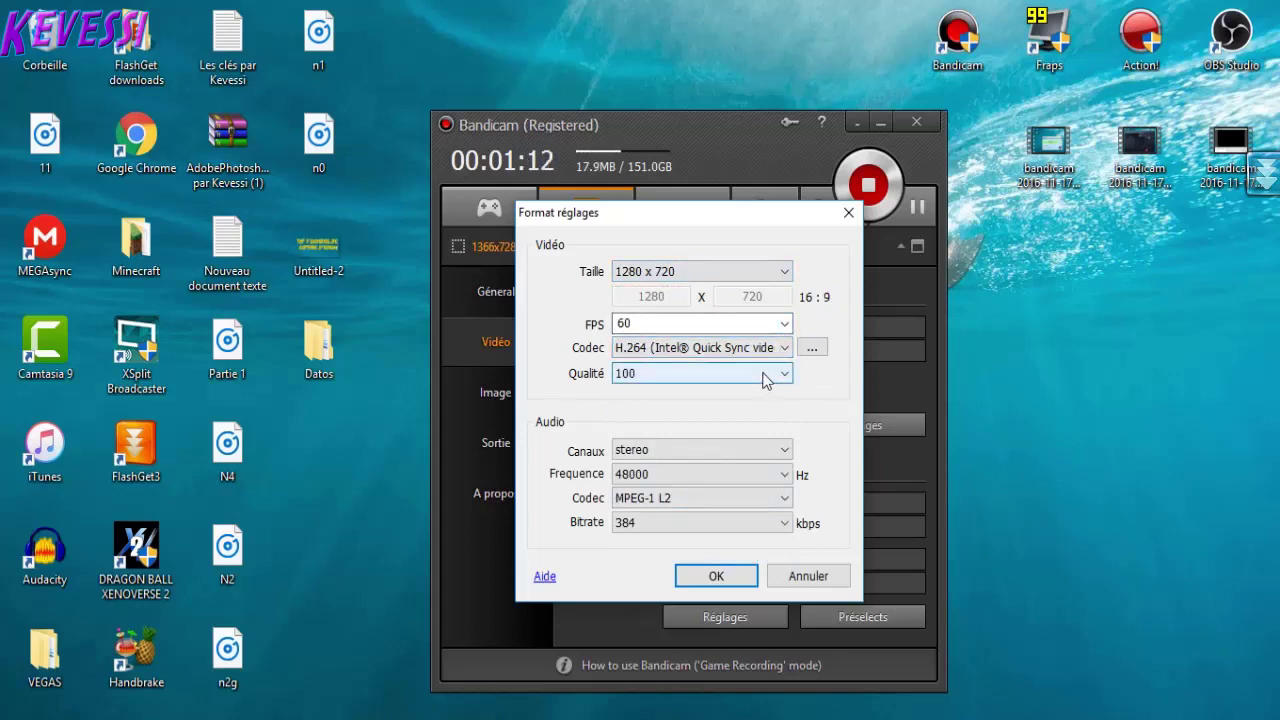
pyautogui.click(808, 577)
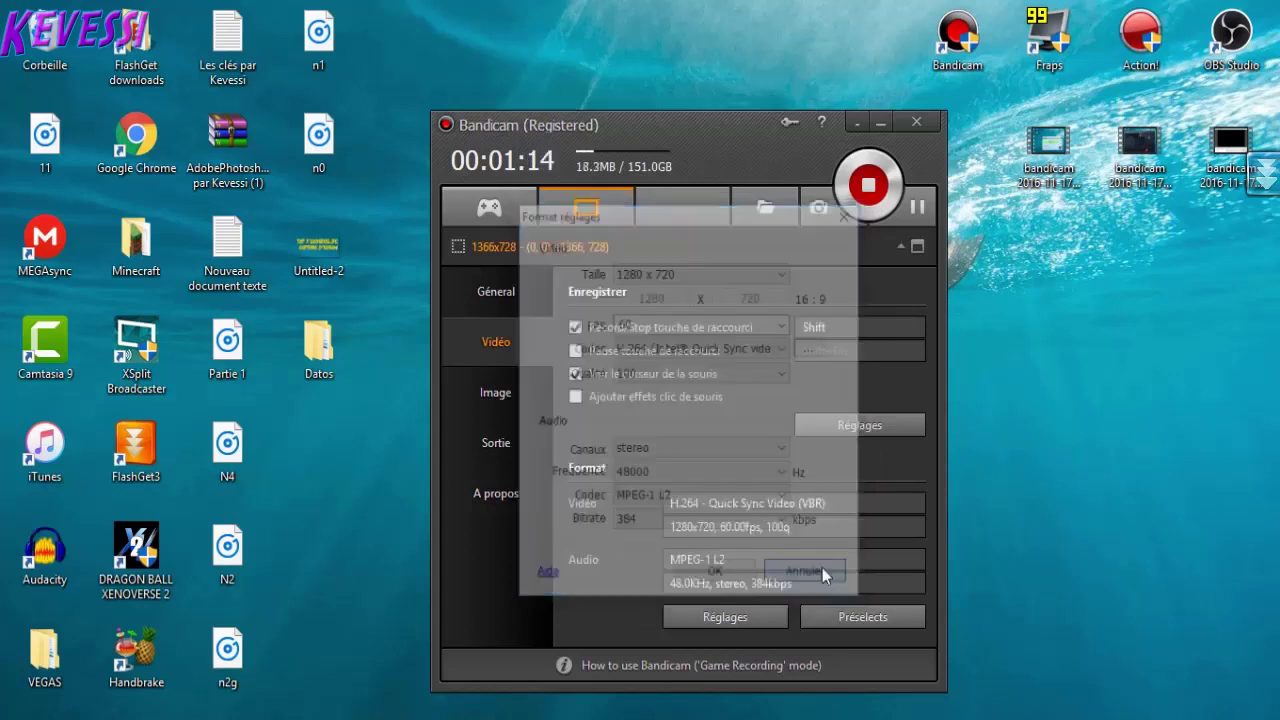
# - Look over the general and image pages and return to the video recording settings
pyautogui.click(496, 291)
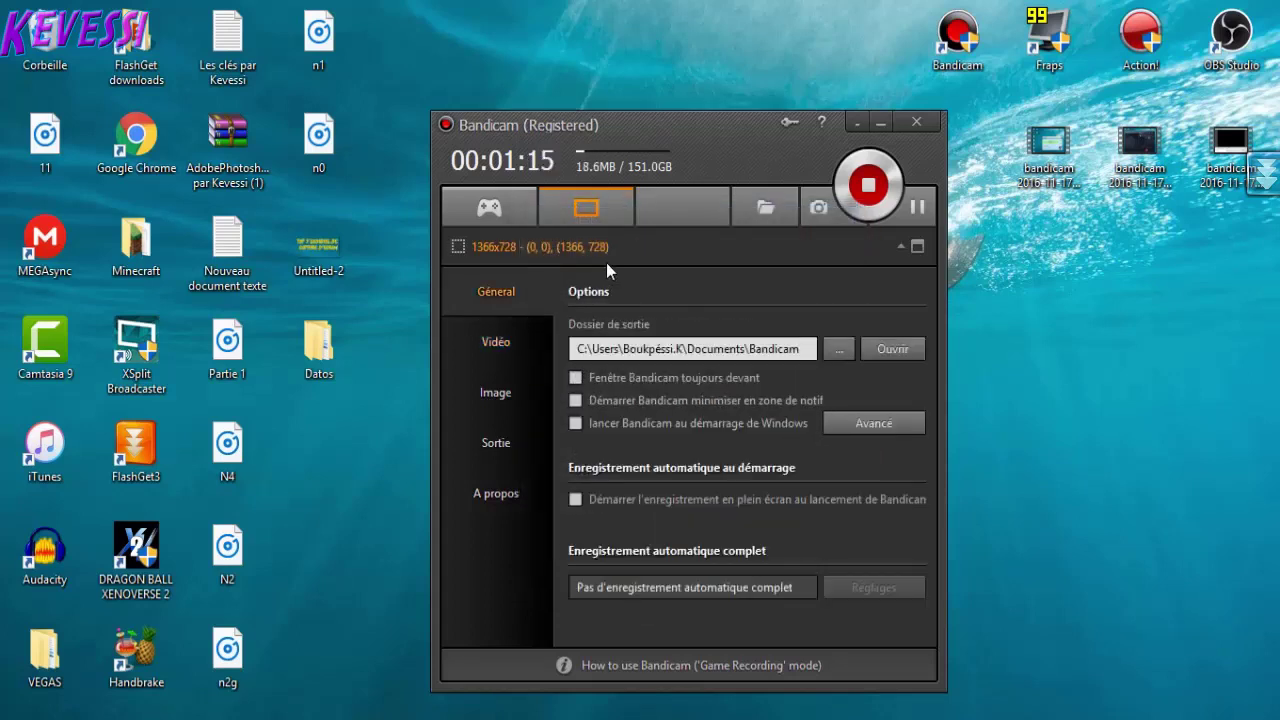
pyautogui.click(517, 398)
pyautogui.click(501, 340)
# - Try frame rates of 1, 5, 15, 23.976 and 50 FPS in the format settings, and discard the changes
pyautogui.click(725, 617)
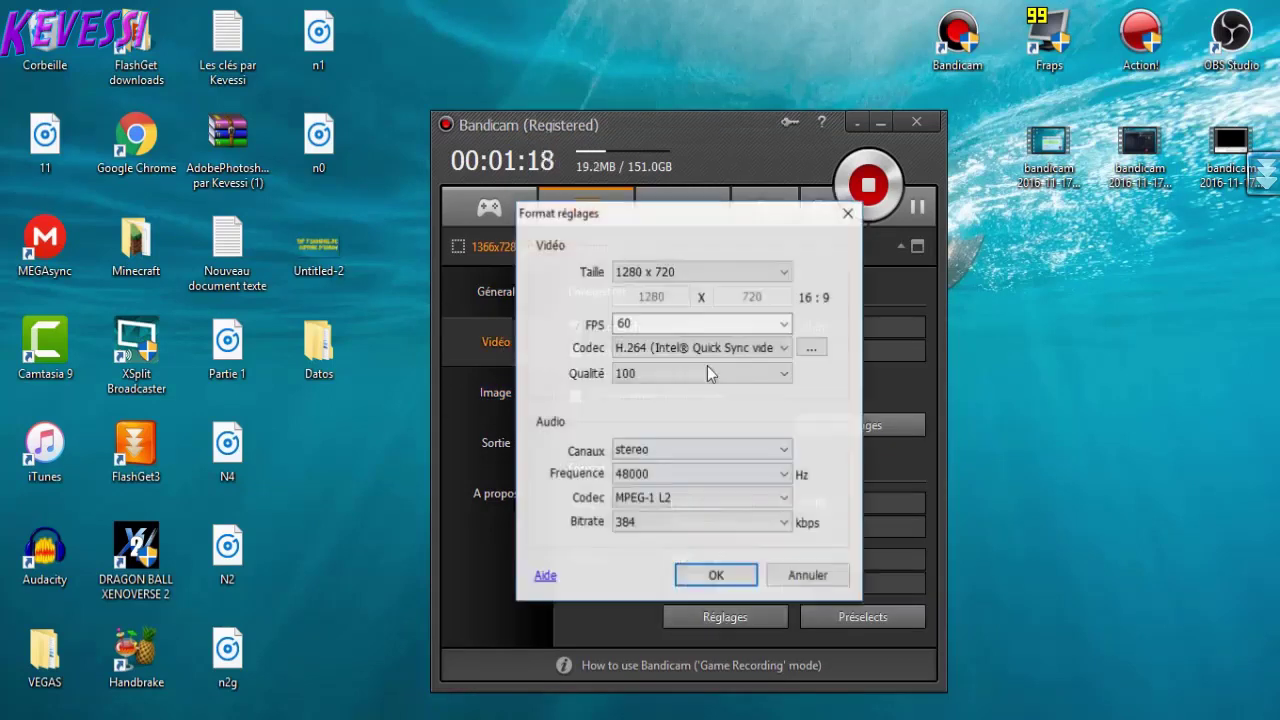
pyautogui.click(784, 323)
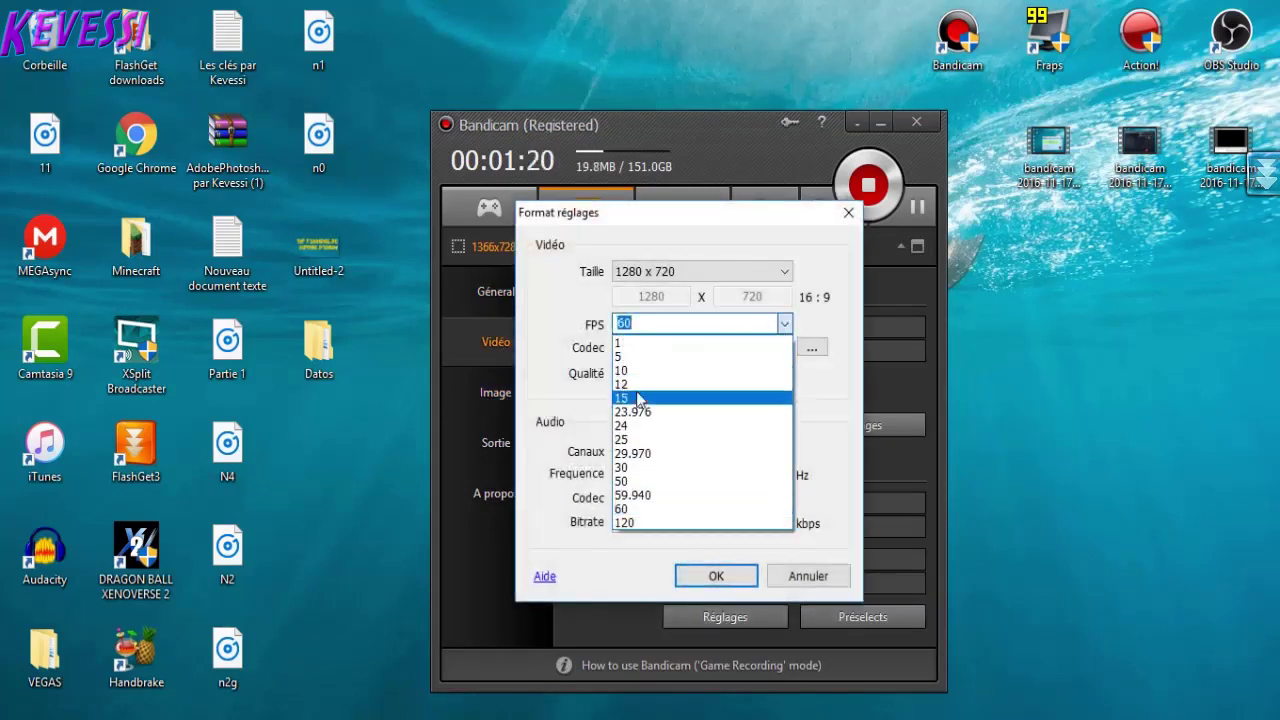
pyautogui.click(652, 343)
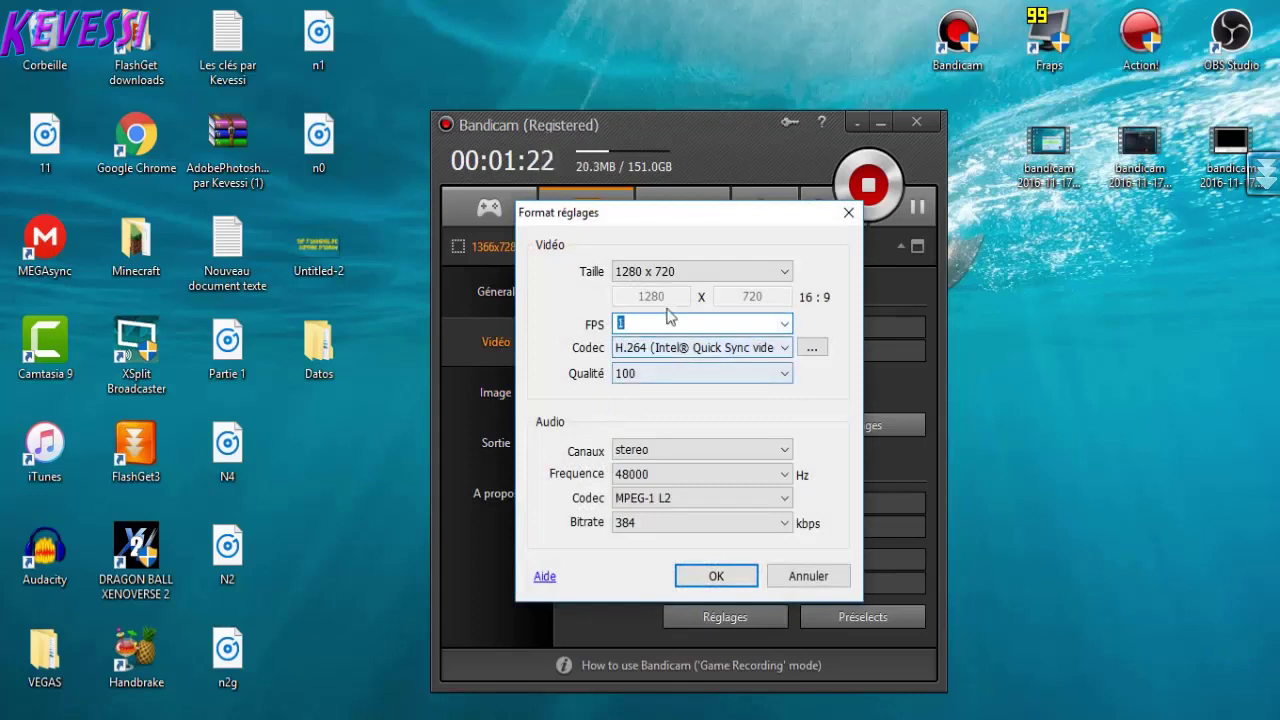
pyautogui.click(782, 323)
pyautogui.click(668, 356)
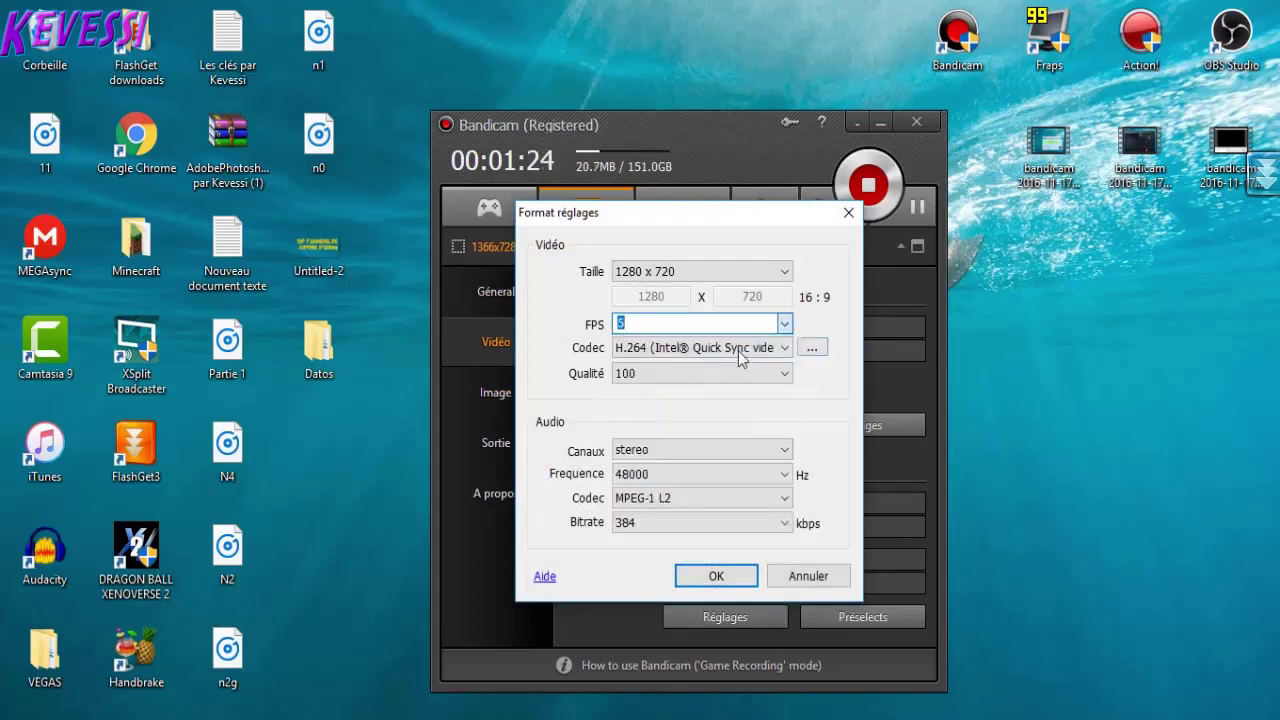
pyautogui.click(785, 322)
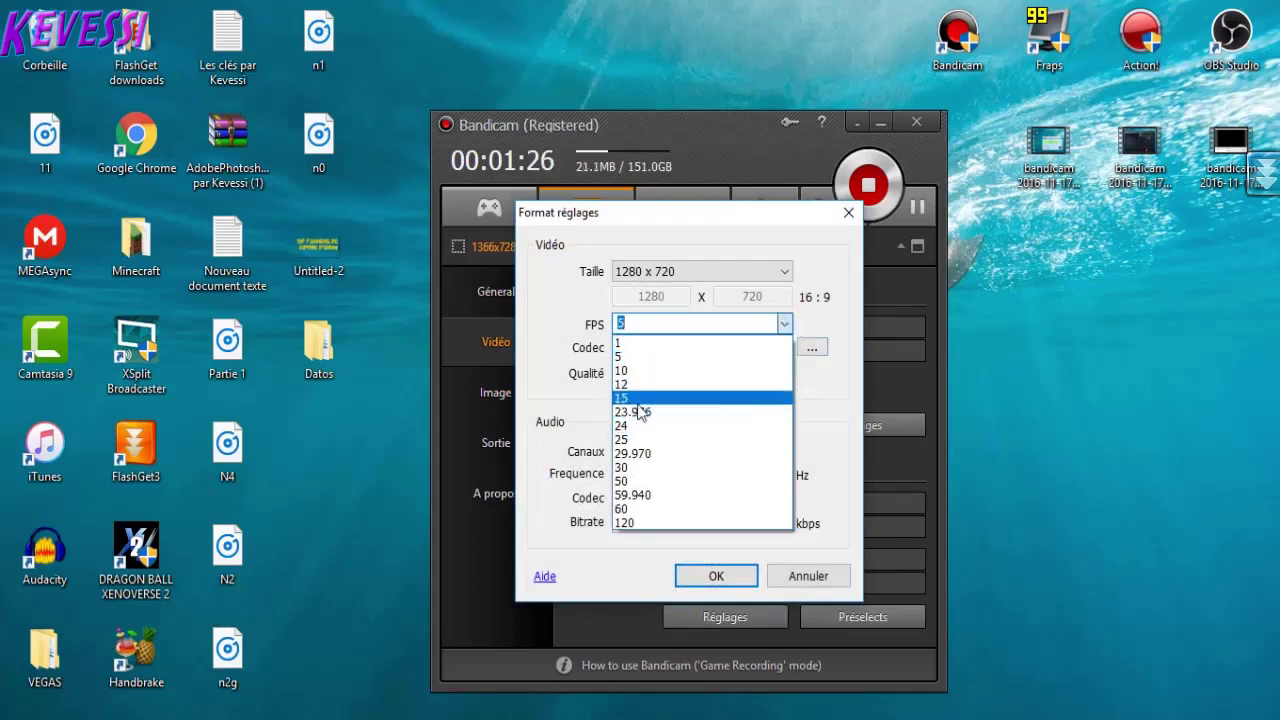
pyautogui.click(660, 394)
pyautogui.click(785, 323)
pyautogui.click(650, 408)
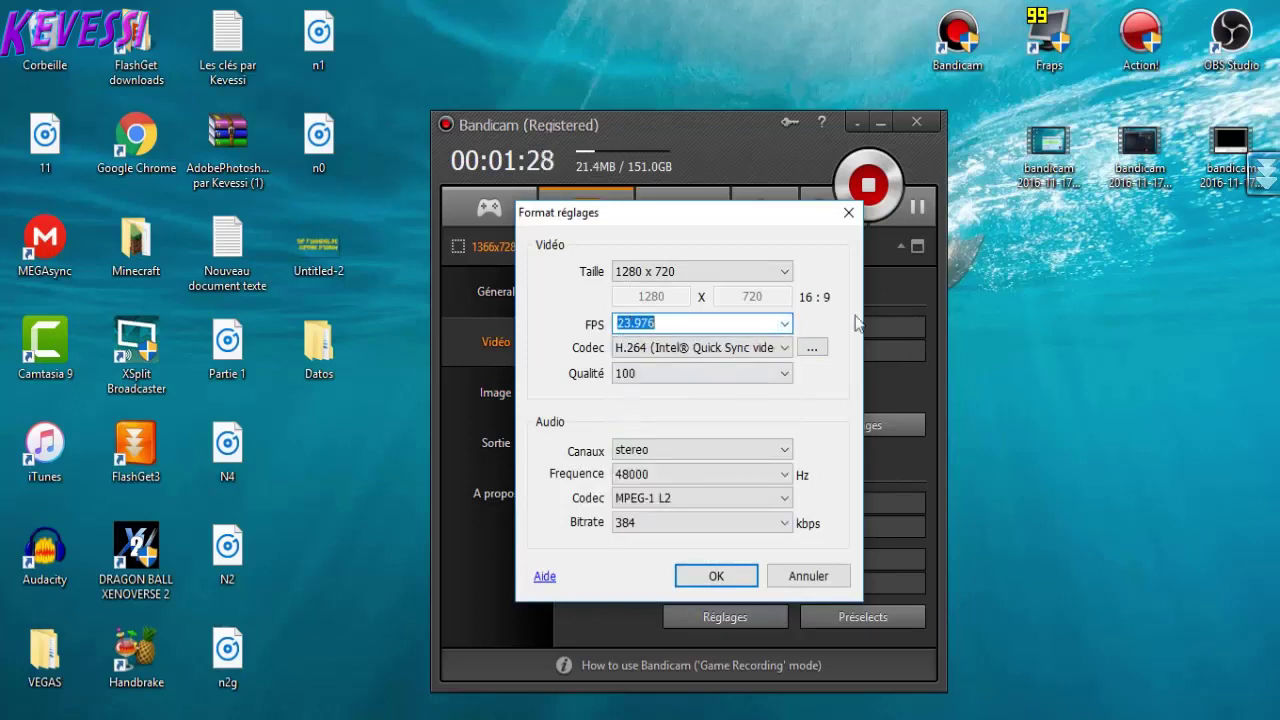
pyautogui.click(785, 323)
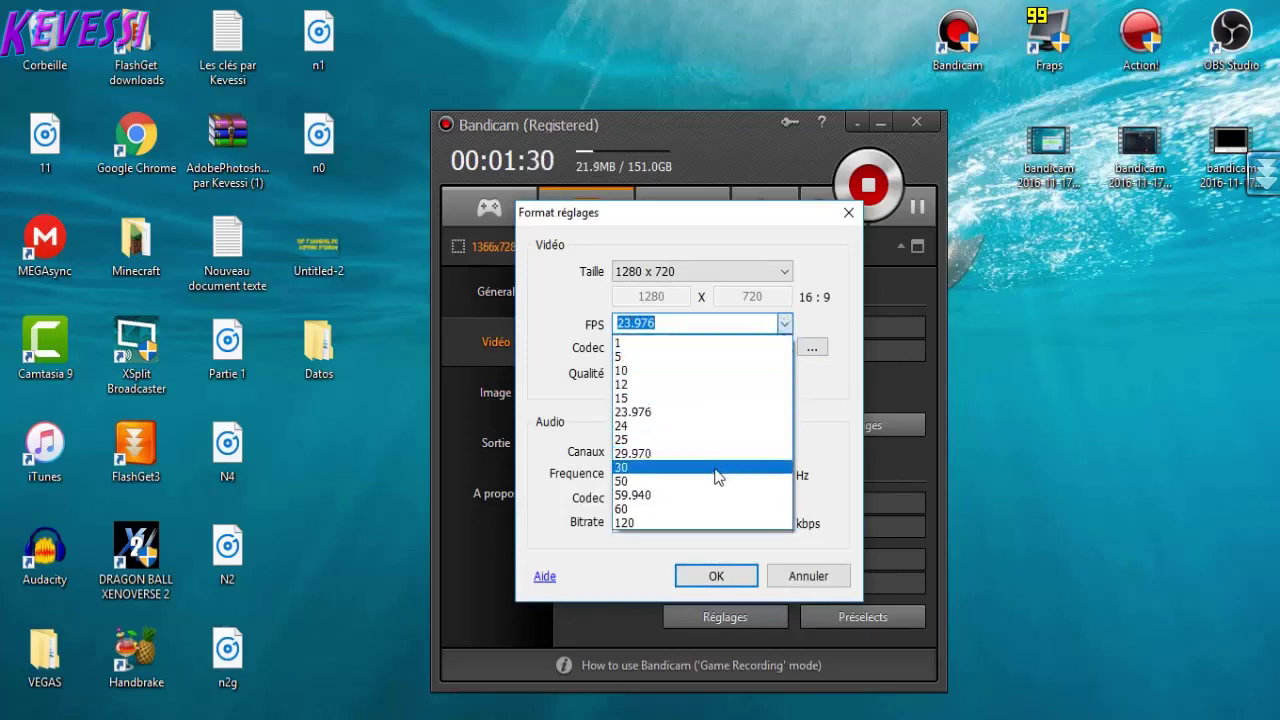
pyautogui.click(695, 482)
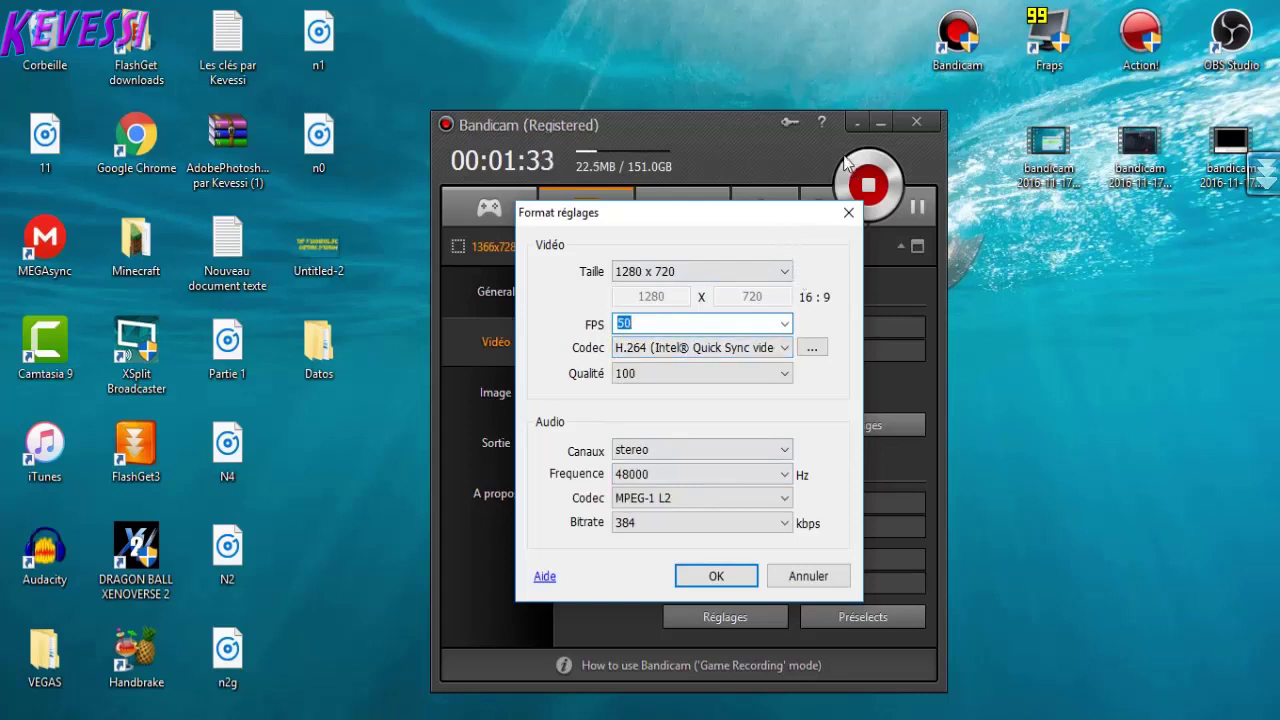
pyautogui.moveTo(688, 205); pyautogui.dragTo(651, 224)
pyautogui.click(772, 594)
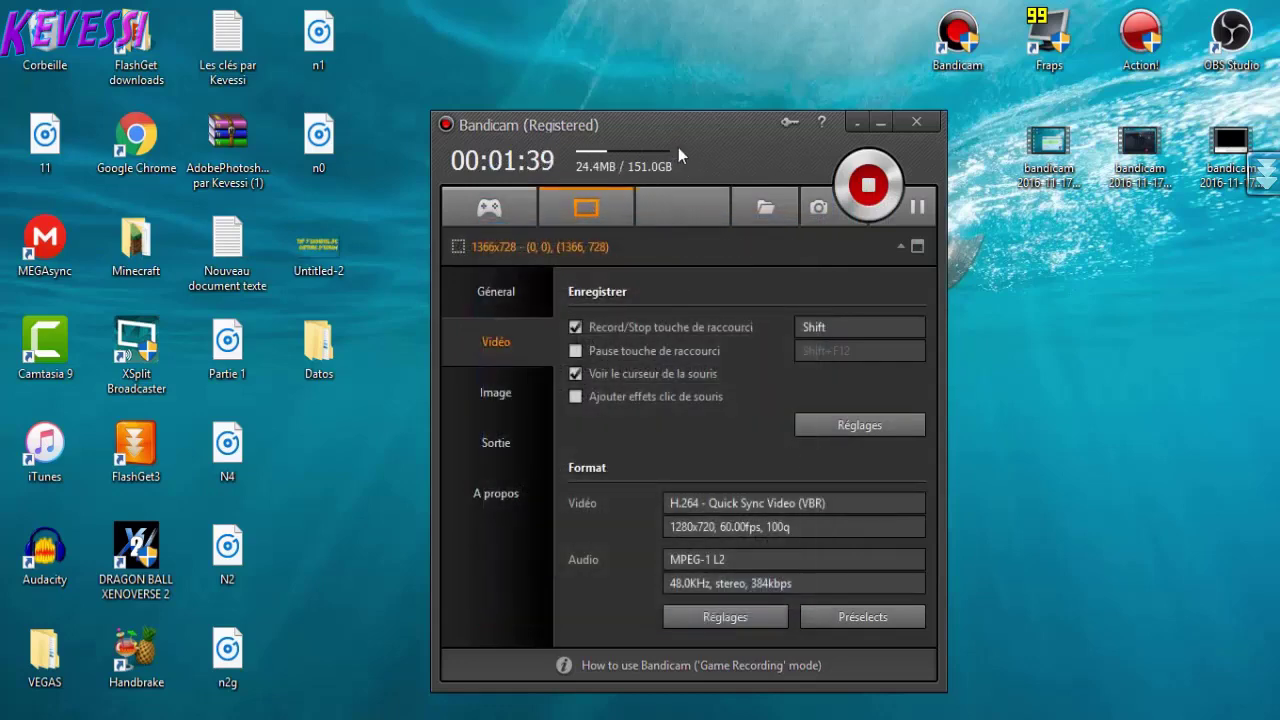
# - Reposition the Bandicam window and check its registration window and online help page, closing each
pyautogui.moveTo(678, 147); pyautogui.dragTo(725, 82)
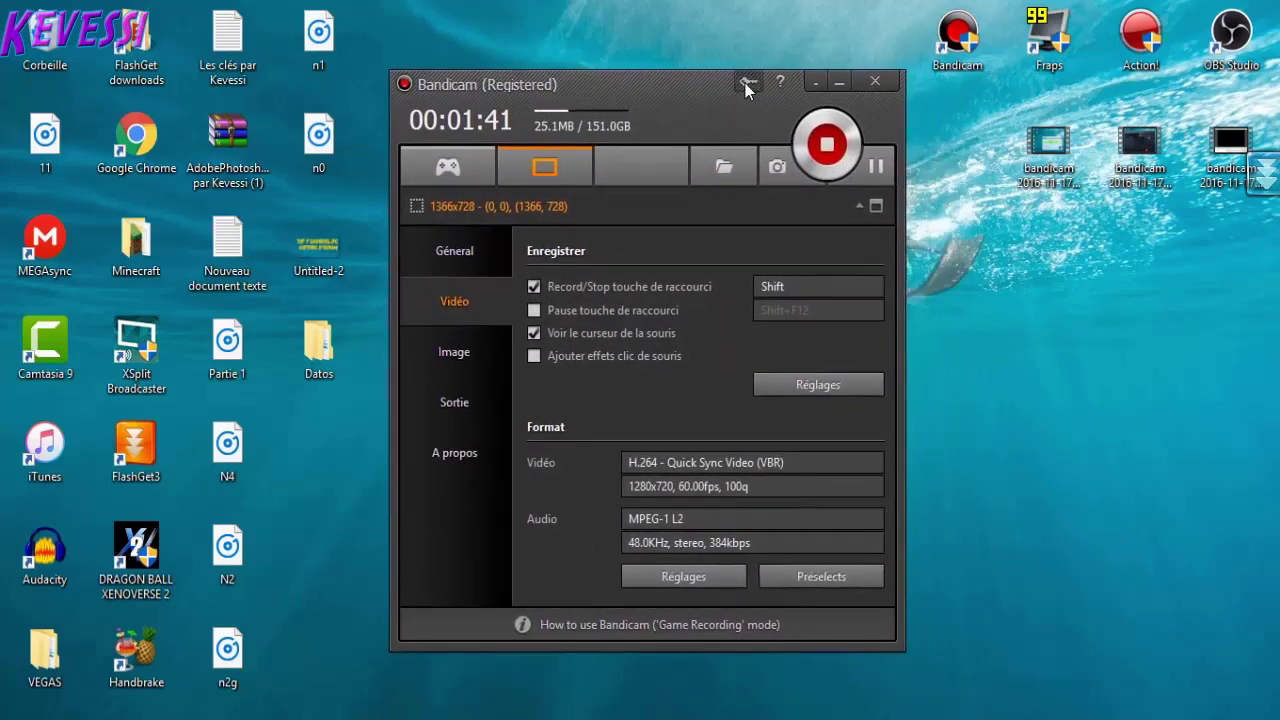
pyautogui.click(745, 83)
pyautogui.click(772, 529)
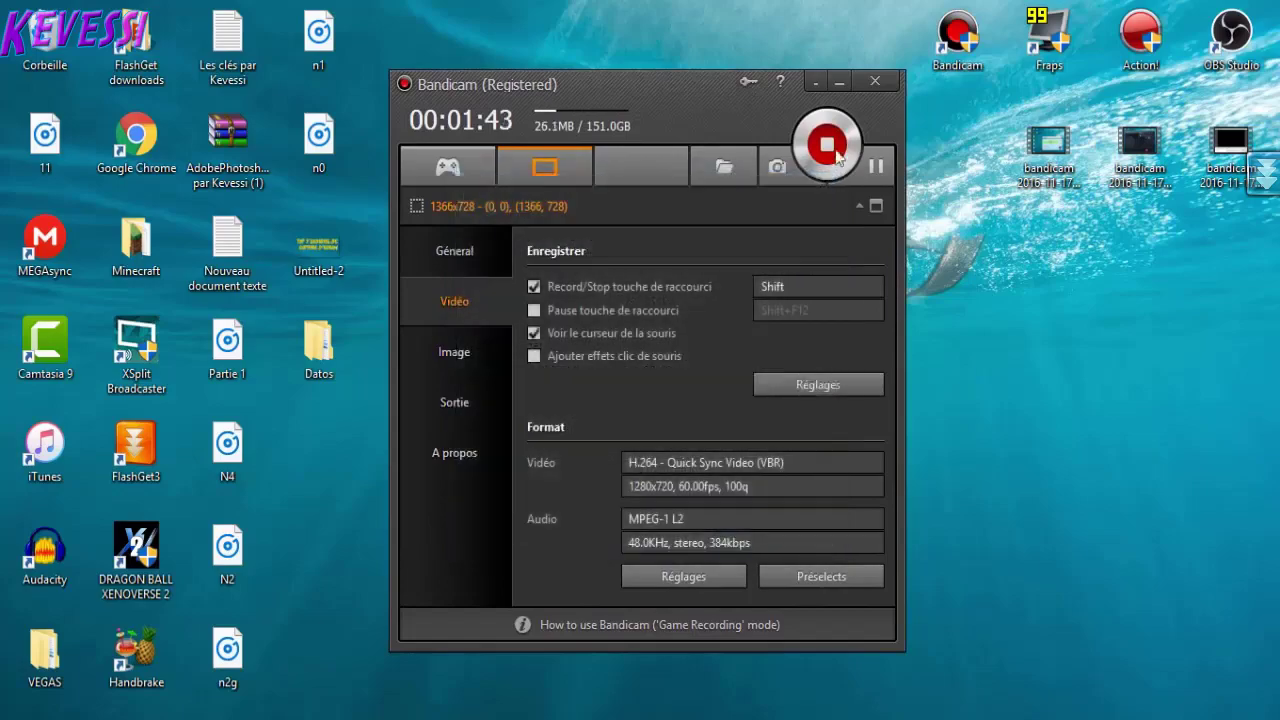
pyautogui.click(784, 81)
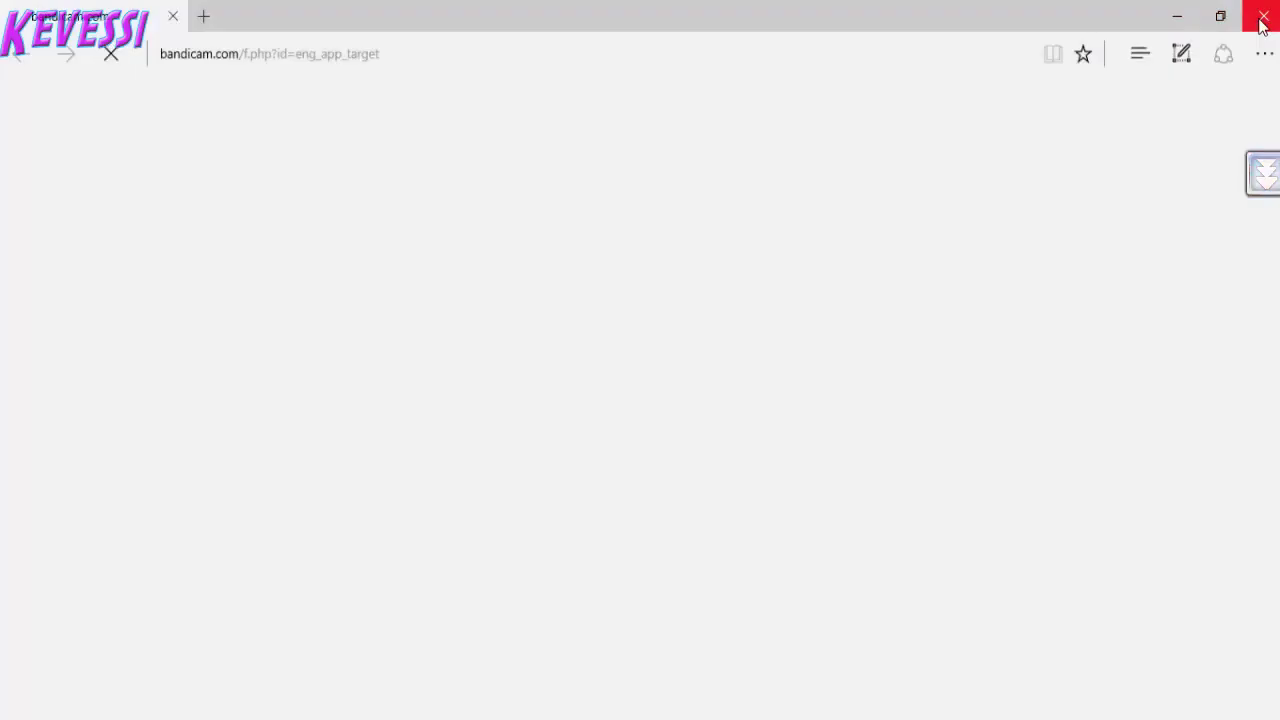
pyautogui.click(1262, 12)
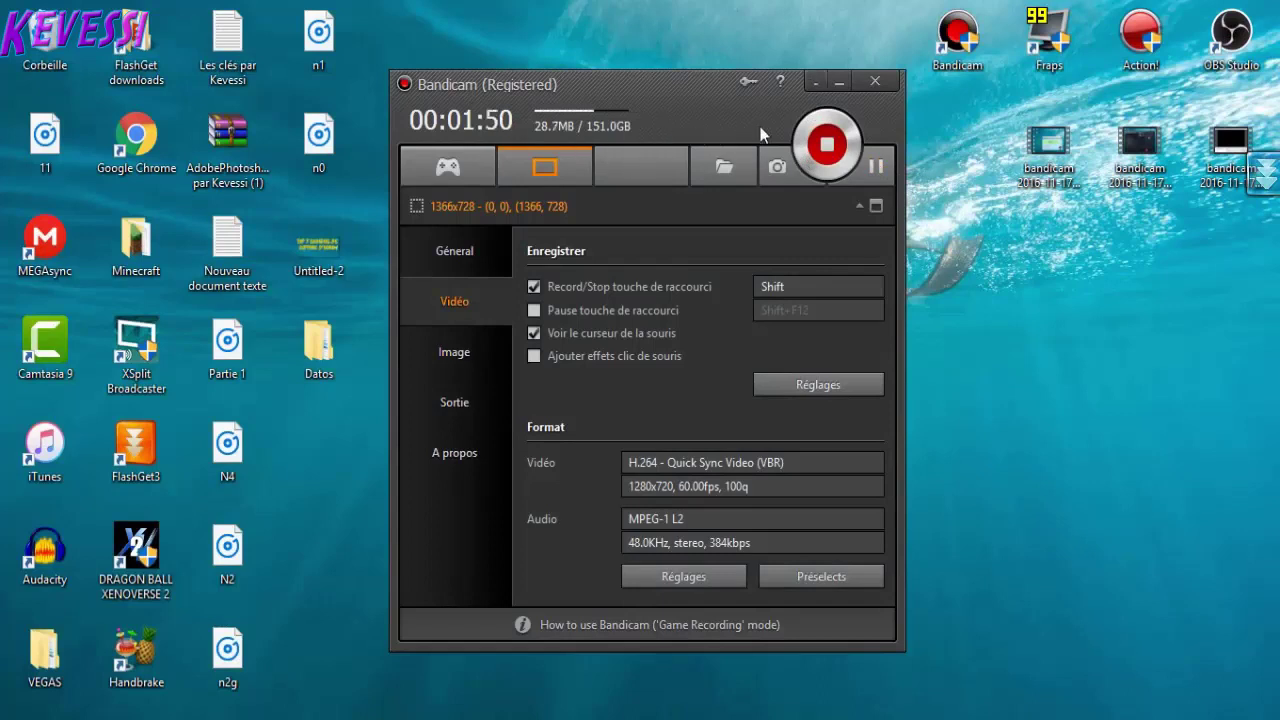
# - Try to switch to game recording mode, but decline to interrupt the running recording
pyautogui.click(456, 170)
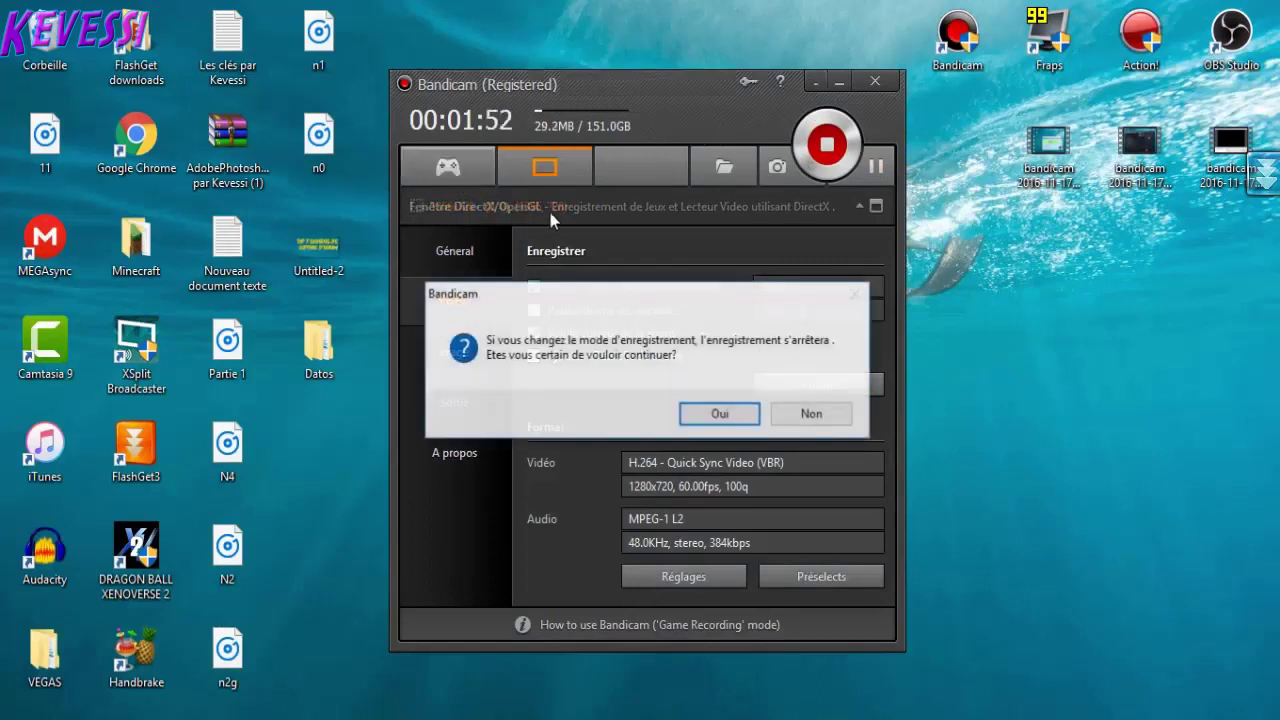
pyautogui.click(812, 414)
# - Review Bandicam's image capture, output and general pages
pyautogui.click(474, 348)
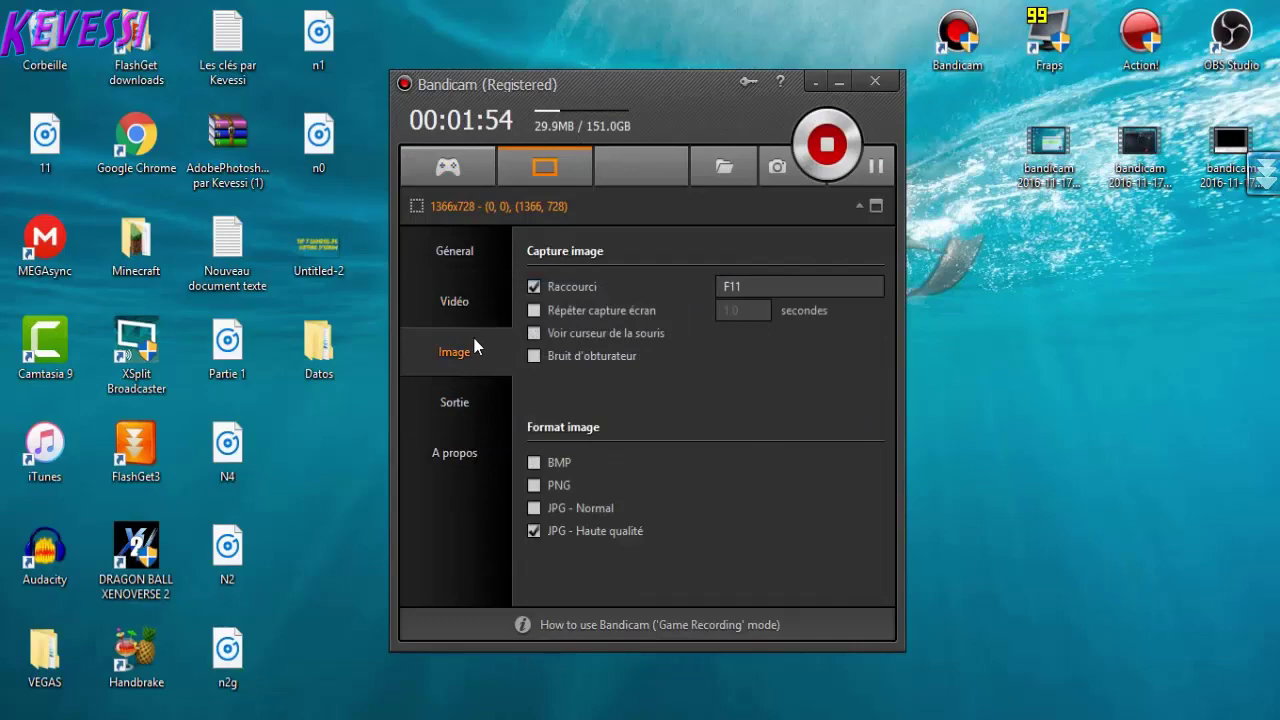
pyautogui.click(458, 410)
pyautogui.click(465, 248)
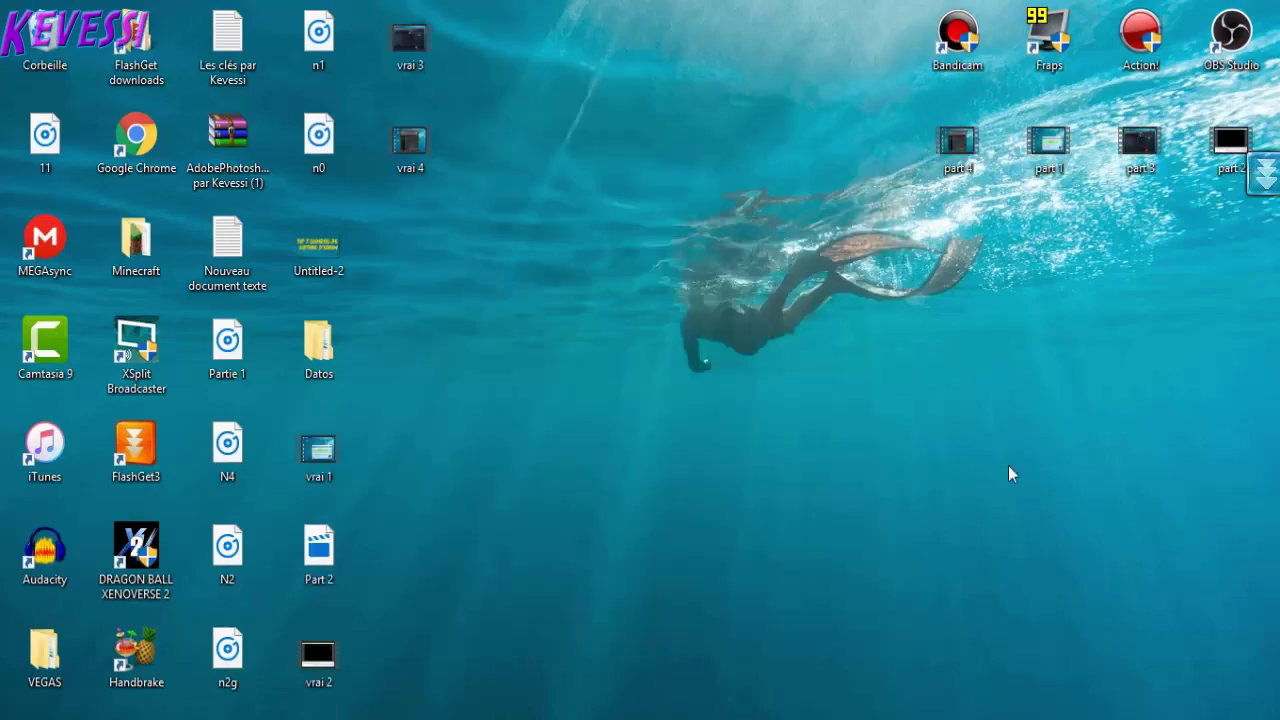